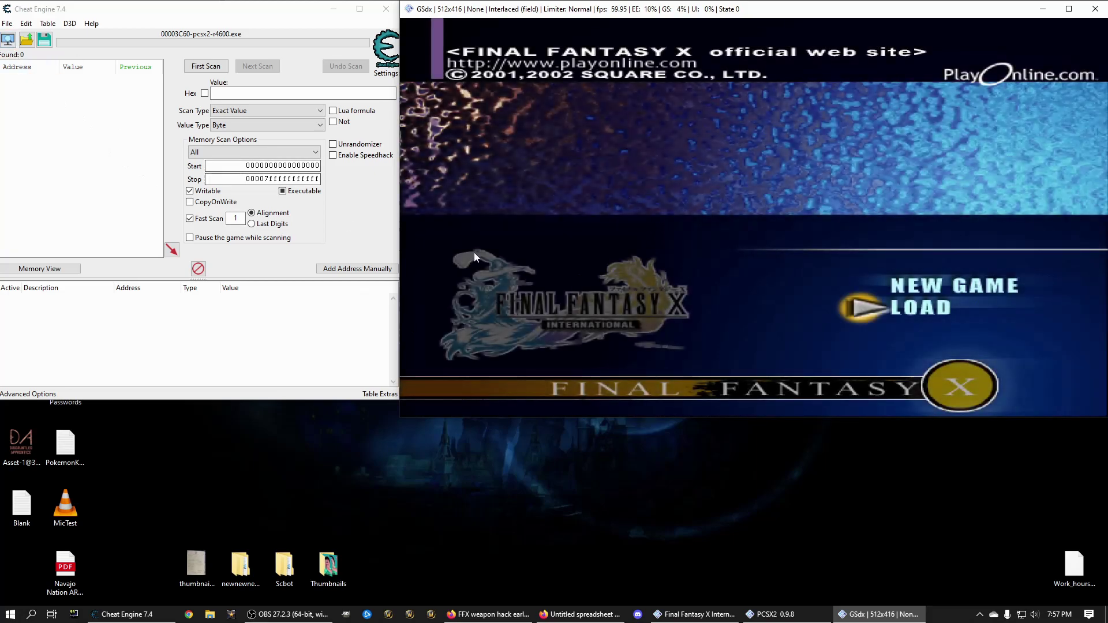
Load the saved game from memory card slot 1 at the Final Fantasy X title screen.
key(Return)
key(Return)
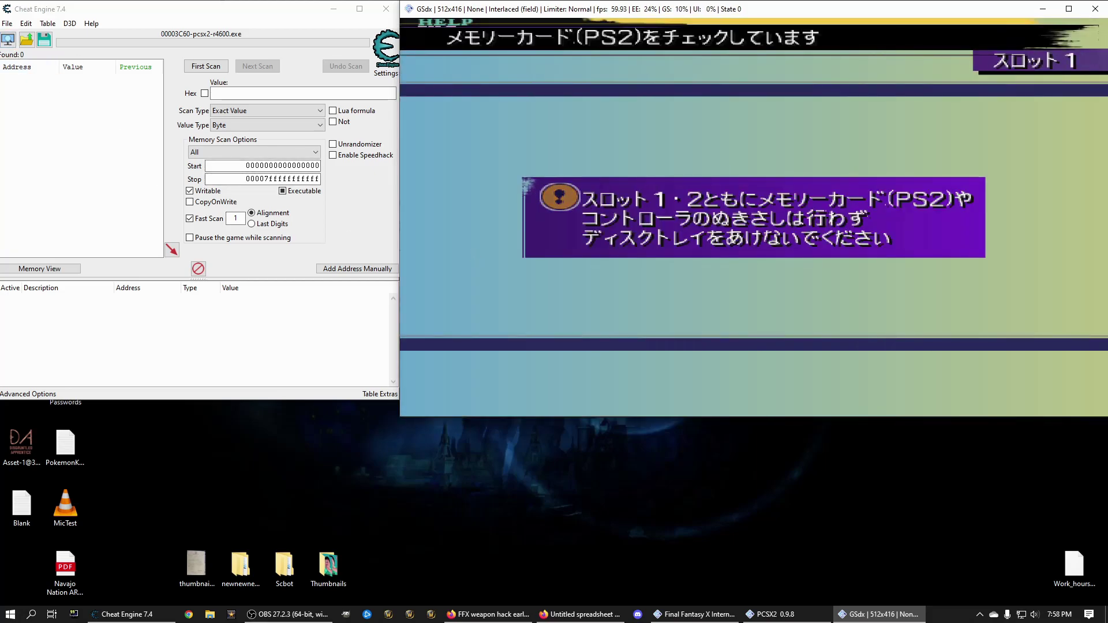
key(Return)
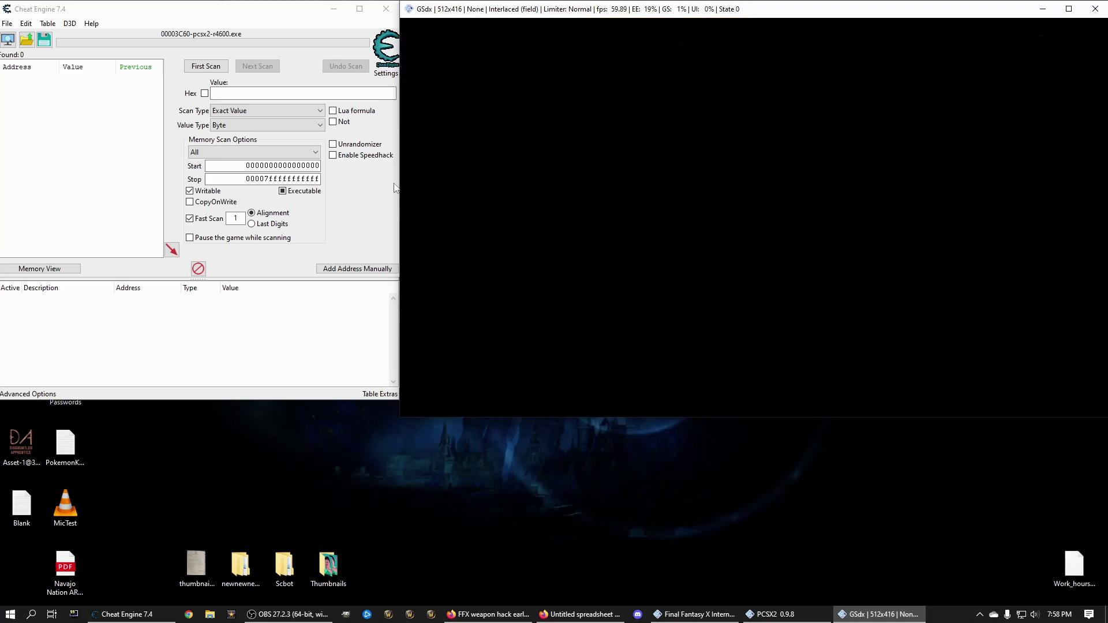
Switch to Cheat Engine and open the pcsx2-r4600.exe process.
click(146, 26)
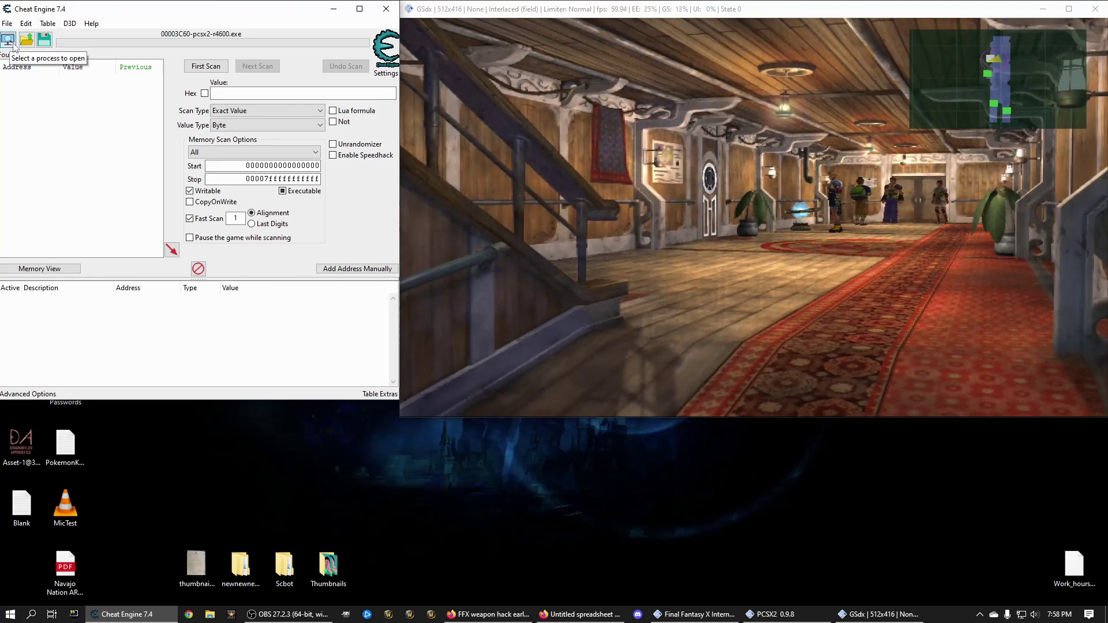
click(13, 45)
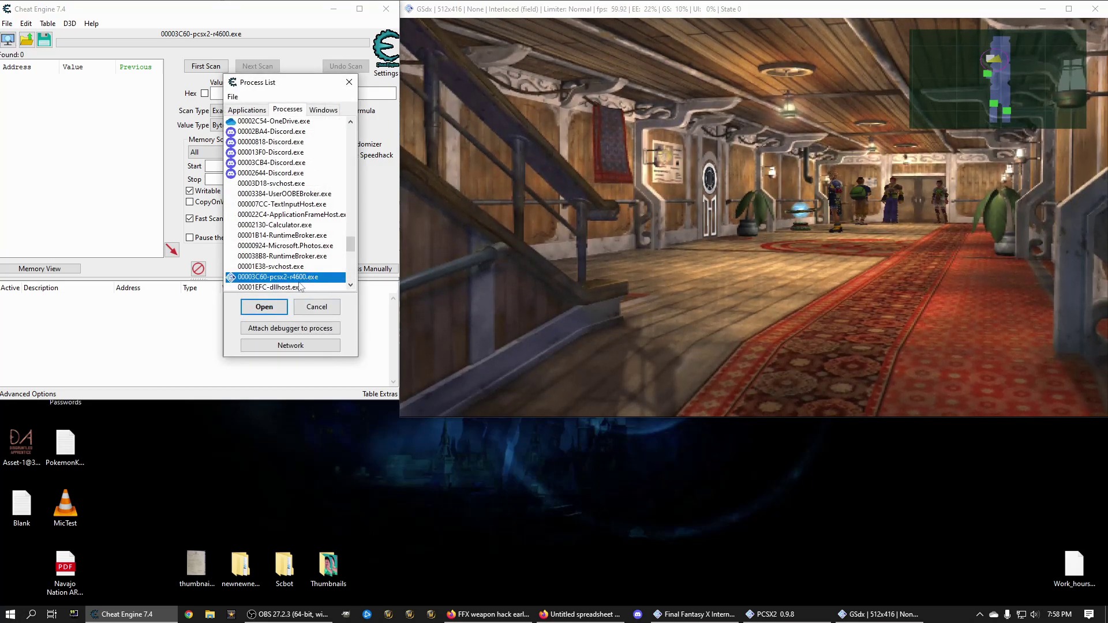
scroll(301, 287, down, 5)
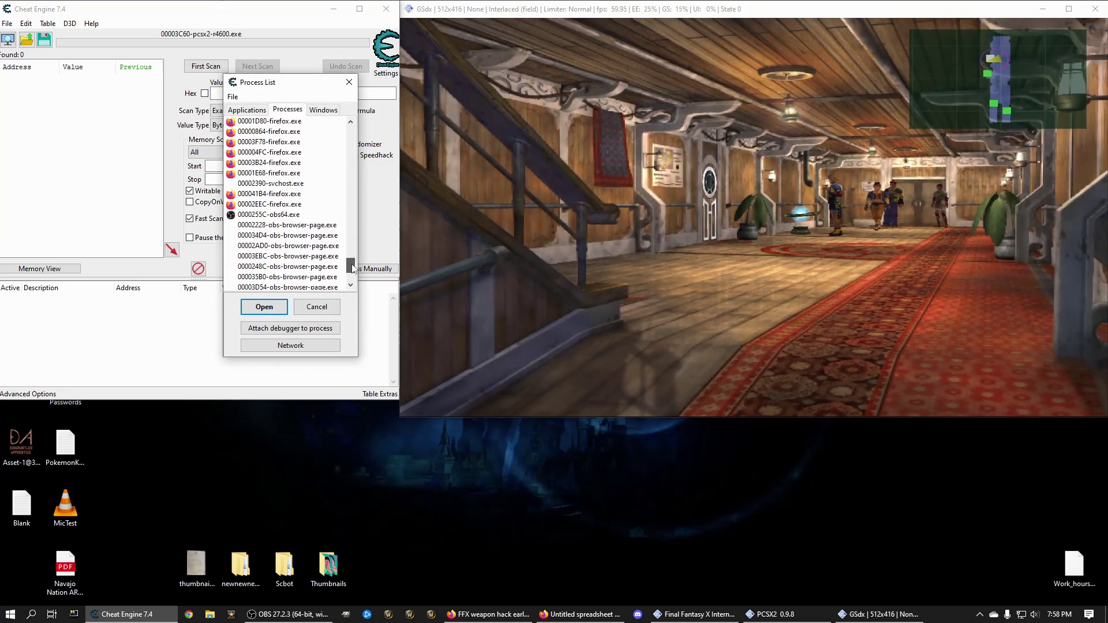
drag(352, 268, 352, 254)
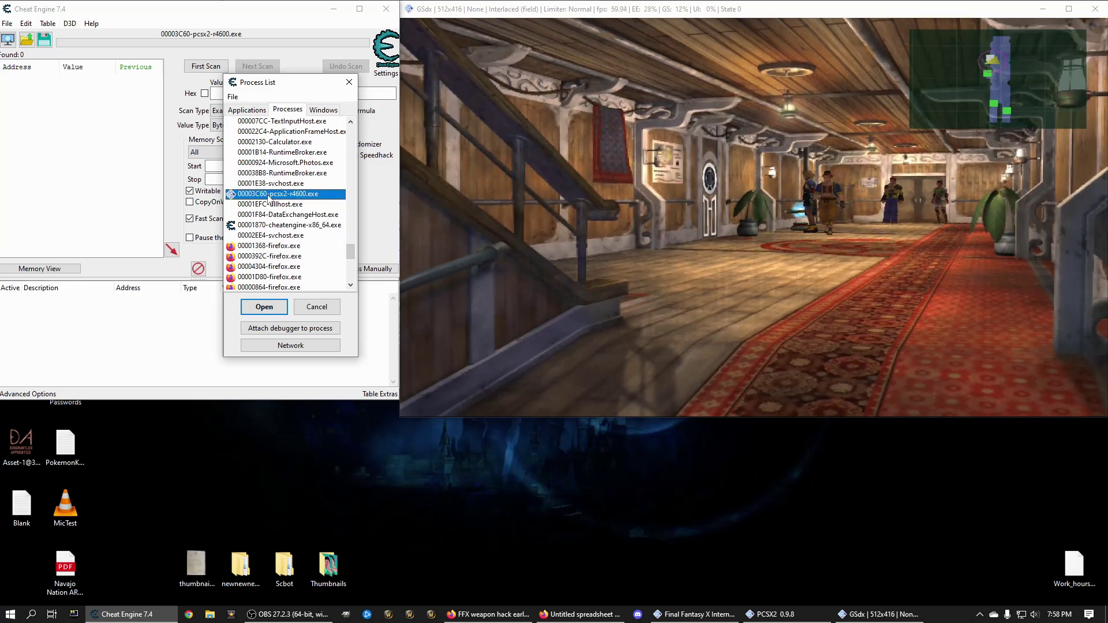
click(264, 307)
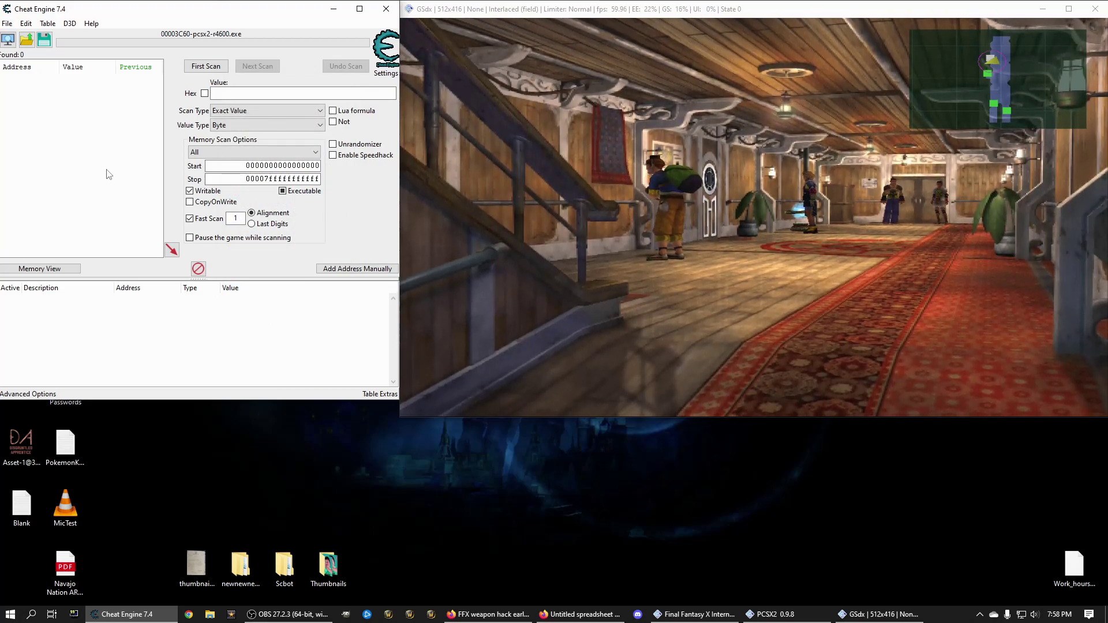
click(263, 125)
click(235, 163)
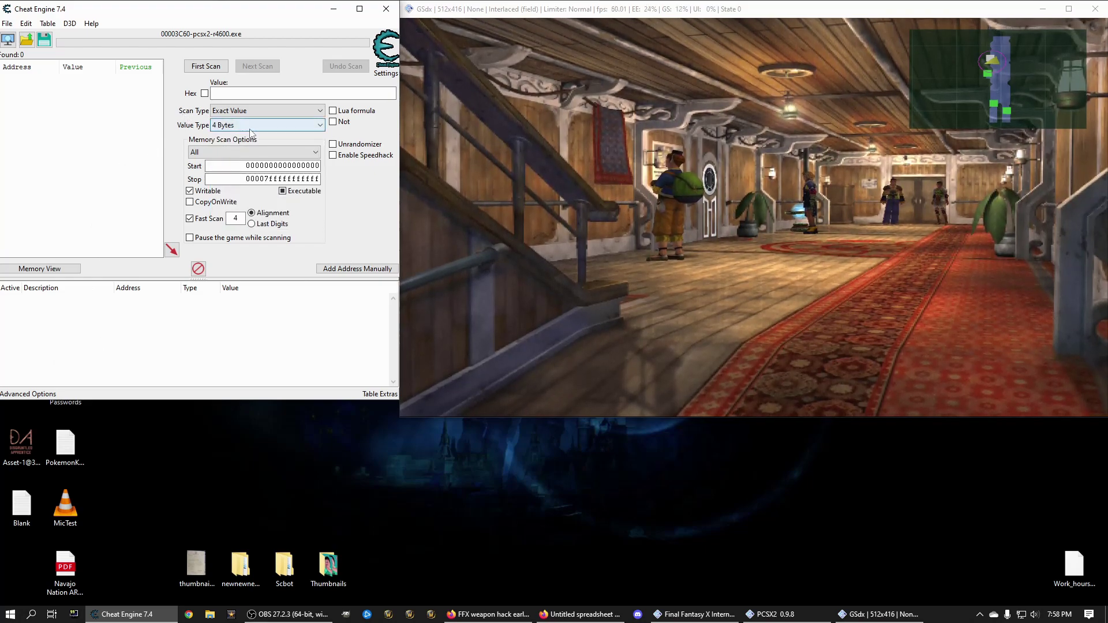
click(251, 128)
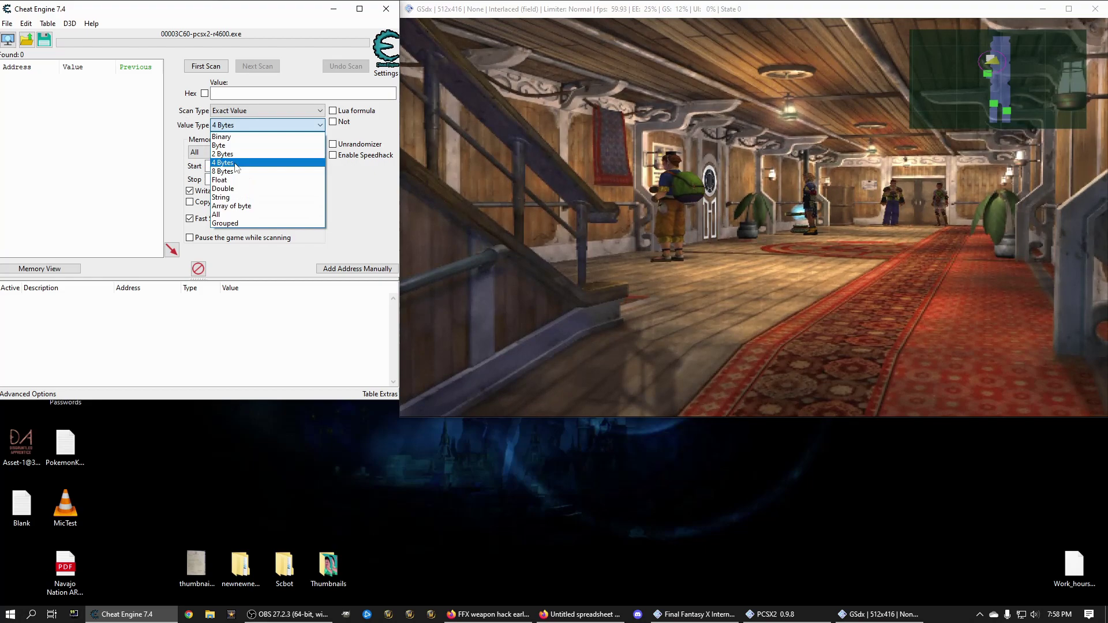
click(234, 146)
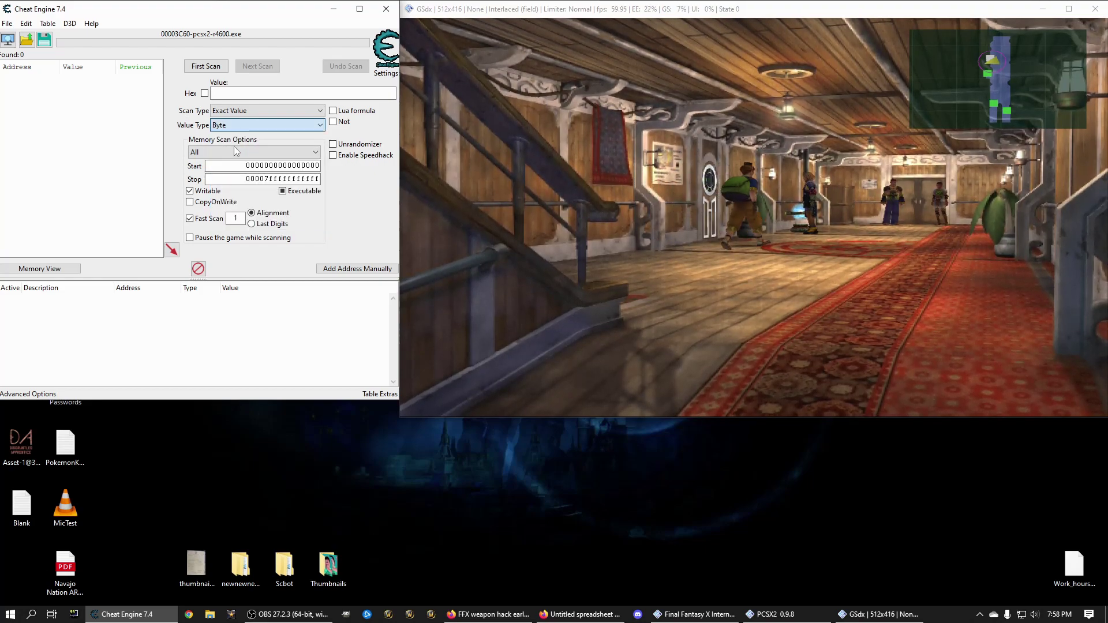
Enter 97 as the exact scan value.
click(222, 93)
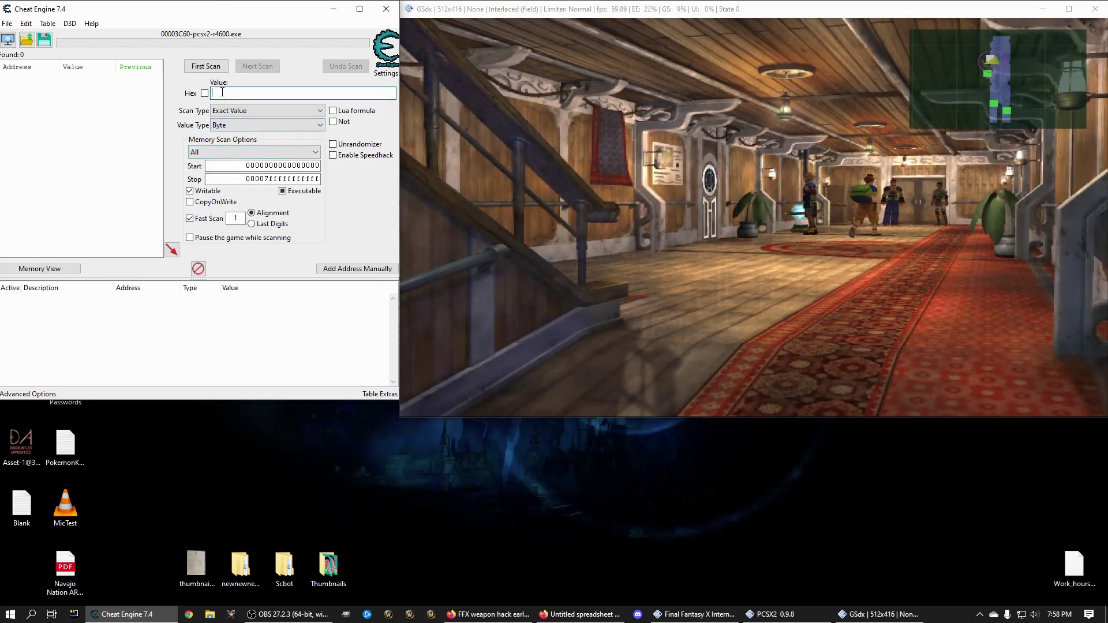
text(97)
Switch to the game and show the Potion entry in the item list.
click(660, 155)
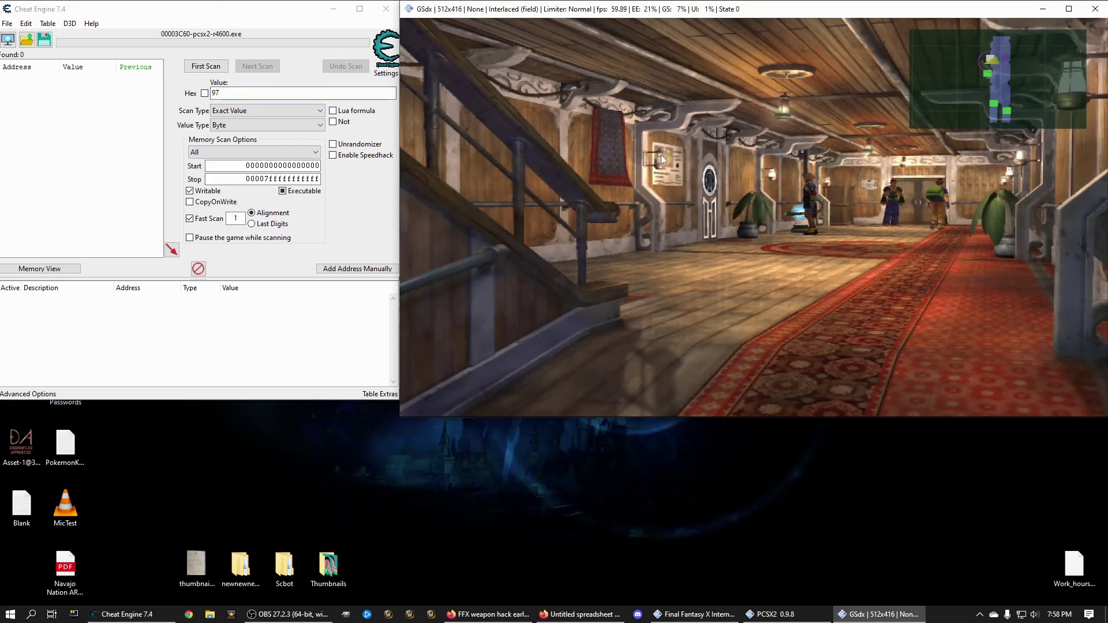
key(Escape)
key(Down)
key(Return)
key(Return)
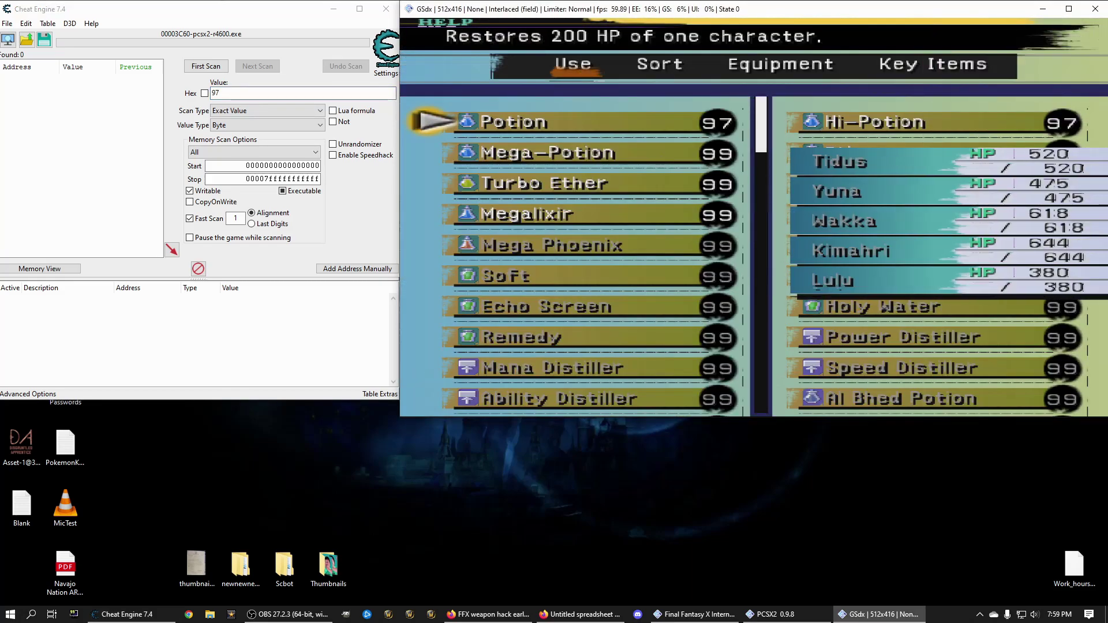
key(Escape)
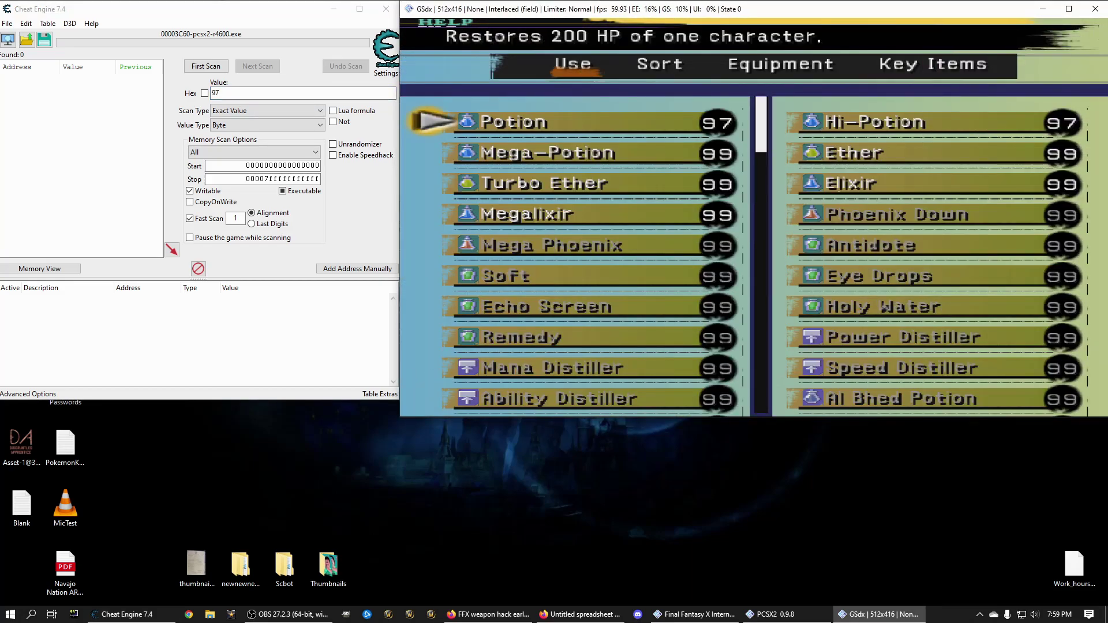
Return to Cheat Engine and run the first scan for the Byte value 97.
click(211, 99)
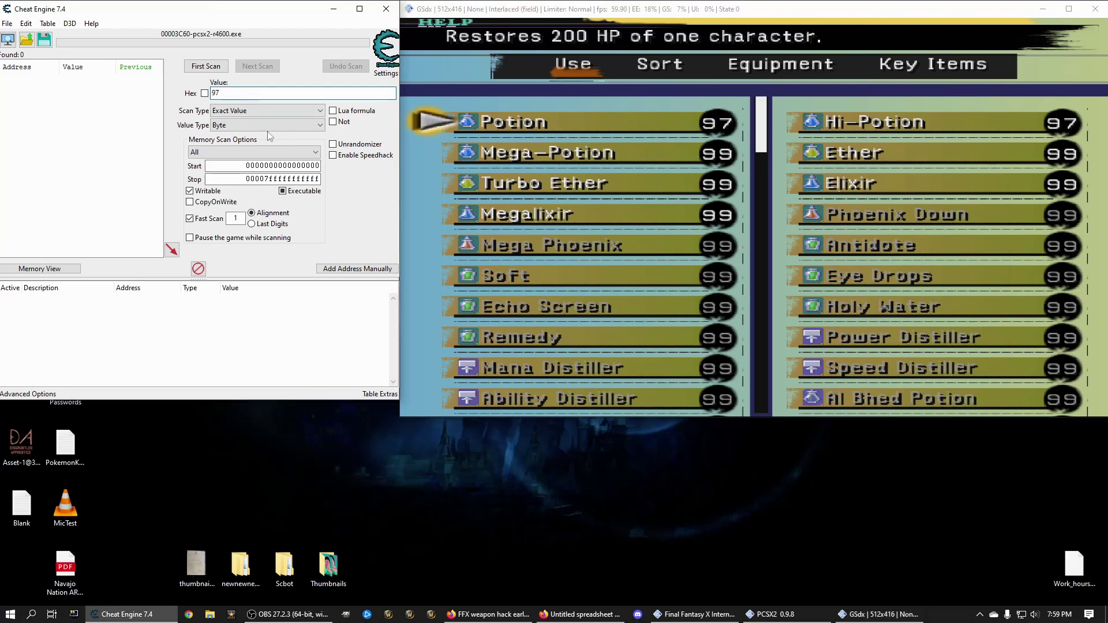
click(214, 67)
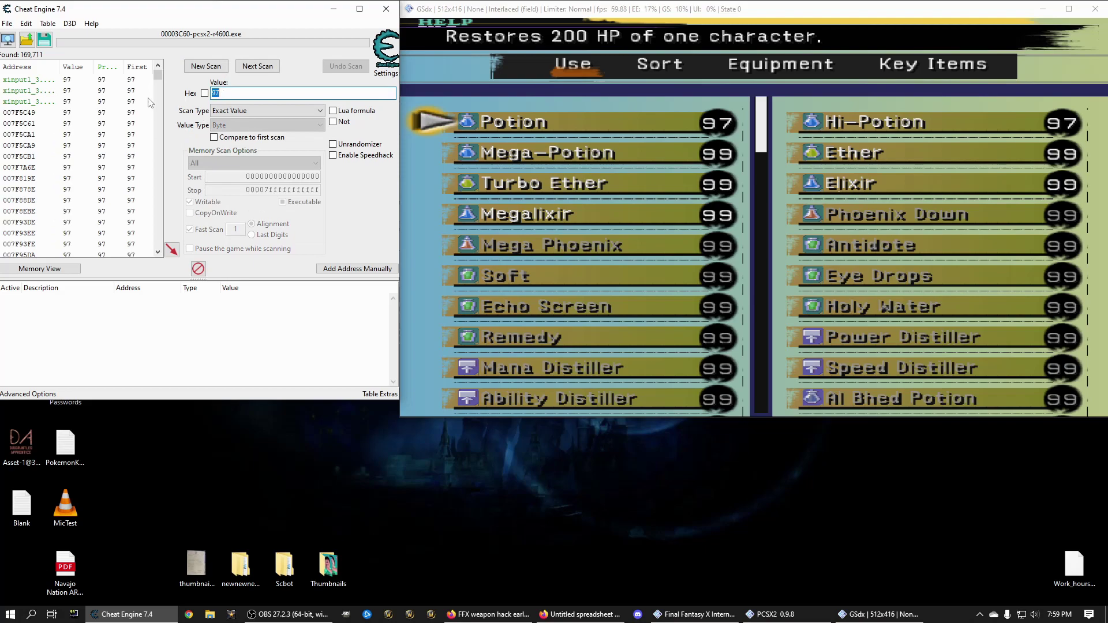
mouse_move(156, 78)
mouse_down()
mouse_move(158, 254)
mouse_move(157, 75)
mouse_up()
Open the Memory Viewer's memory regions list, go to region 20300000, and close the list.
click(47, 271)
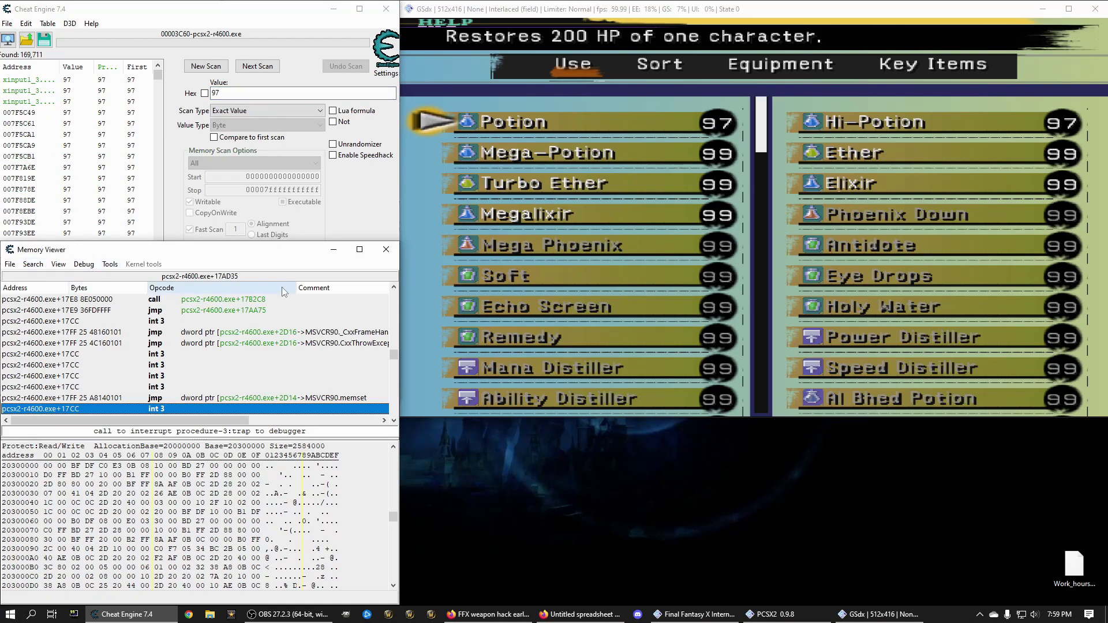
click(57, 267)
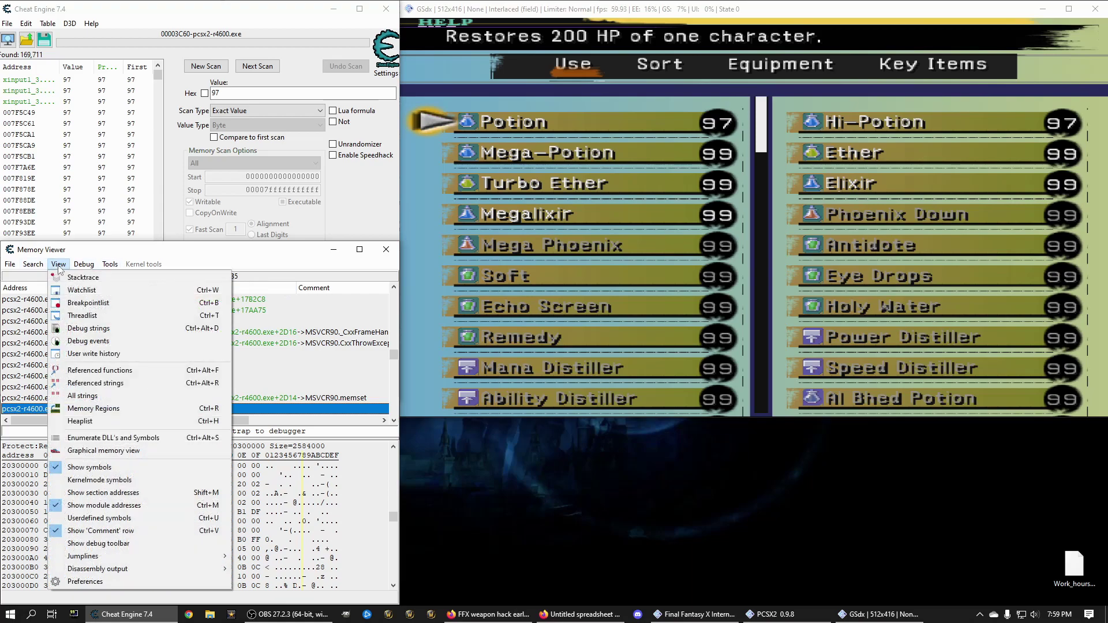
click(111, 410)
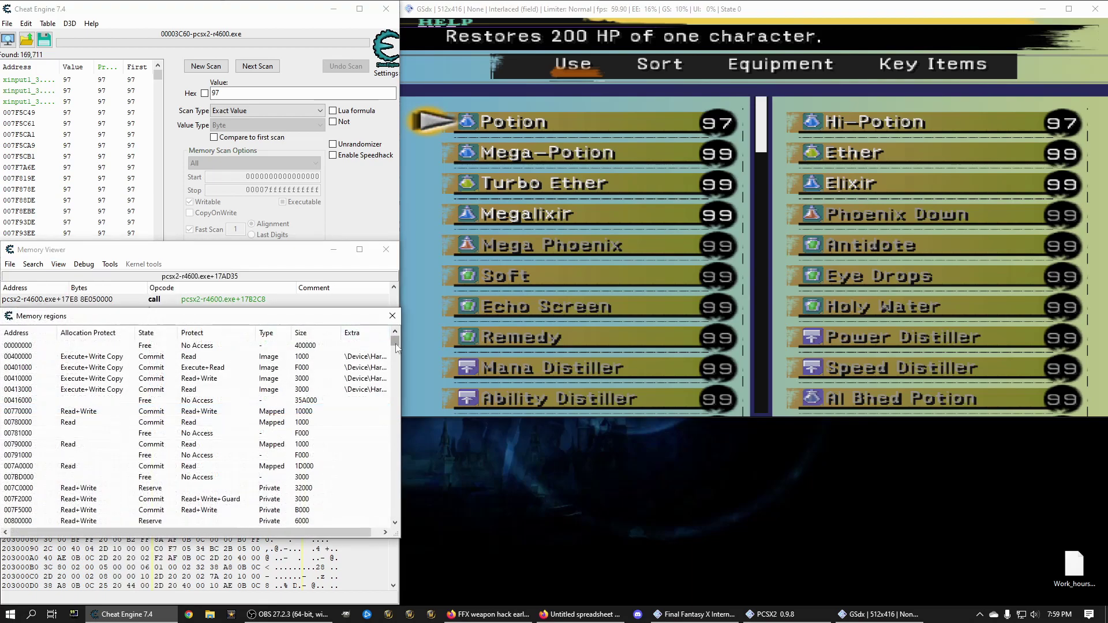
drag(397, 346, 137, 444)
click(17, 478)
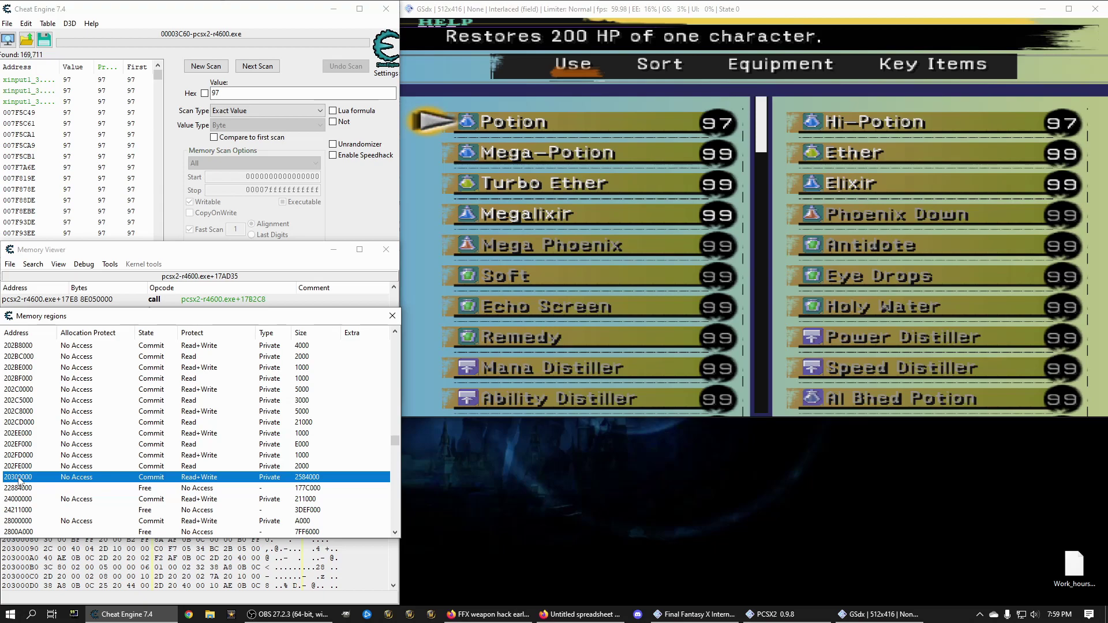
click(393, 315)
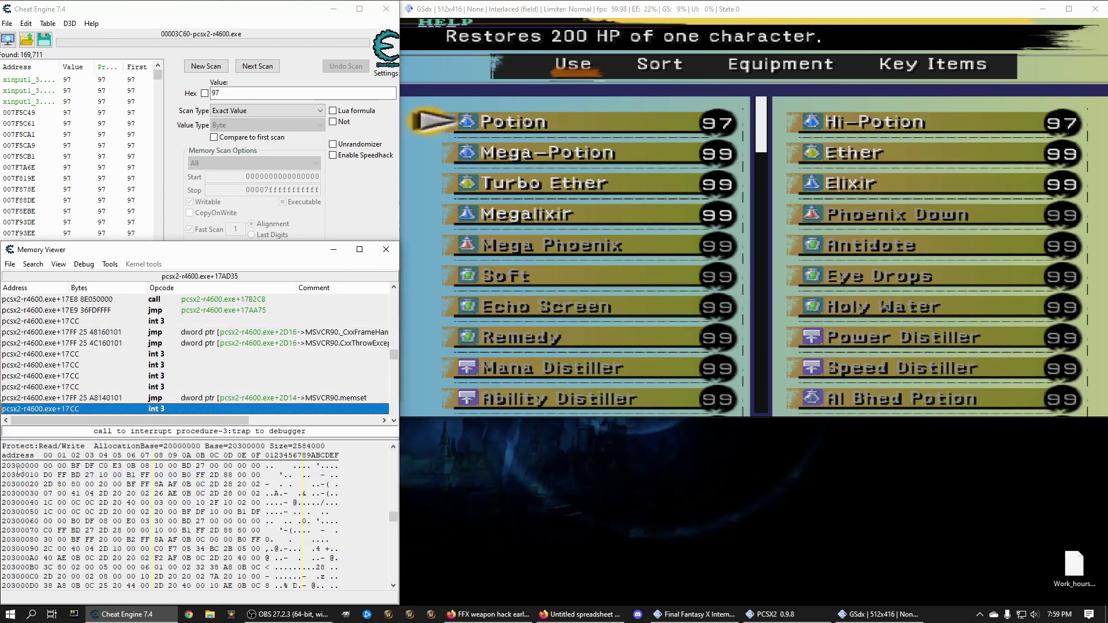
Maximize the Memory Viewer and look through the hex dump for the item data between 2031B7B0 and 2031D3B0.
double_click(252, 254)
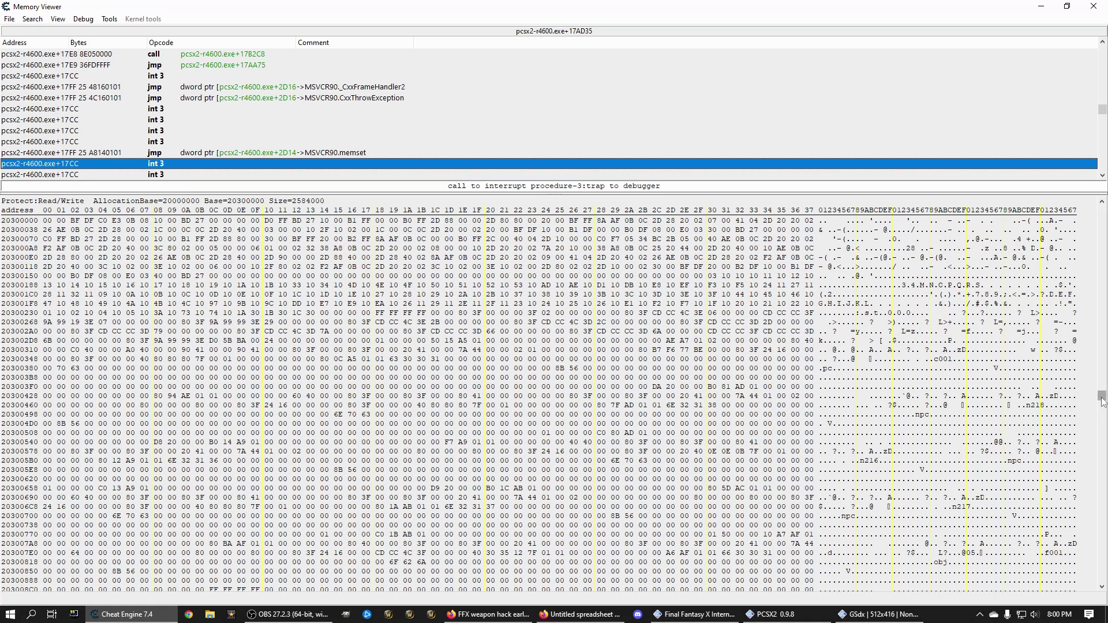
drag(1102, 399, 1102, 566)
scroll(305, 414, down, 5)
click(1103, 563)
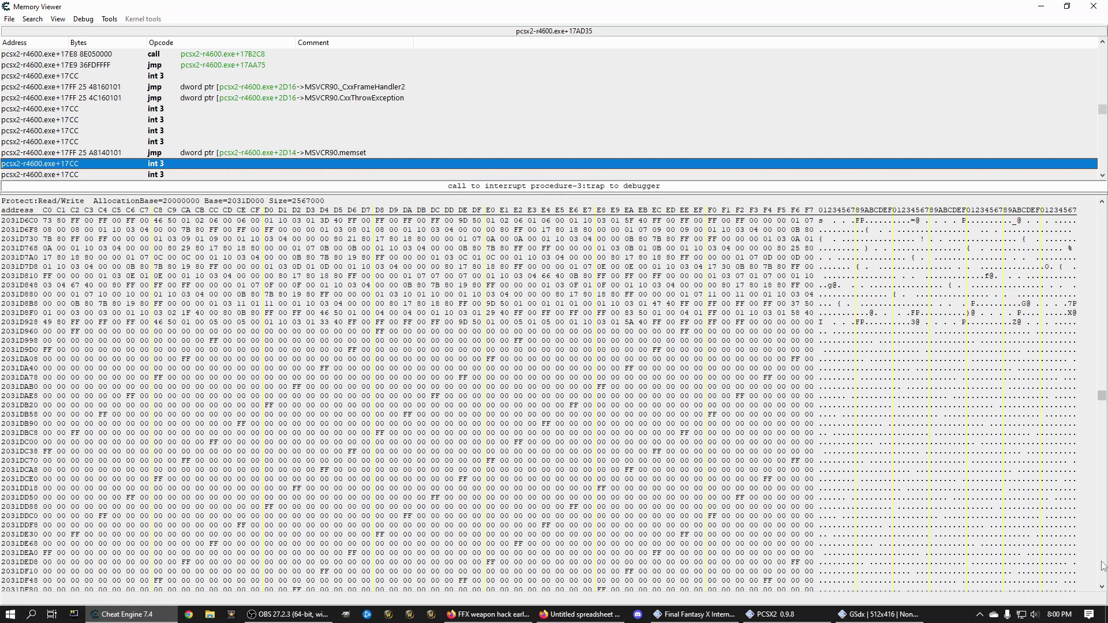
click(1104, 329)
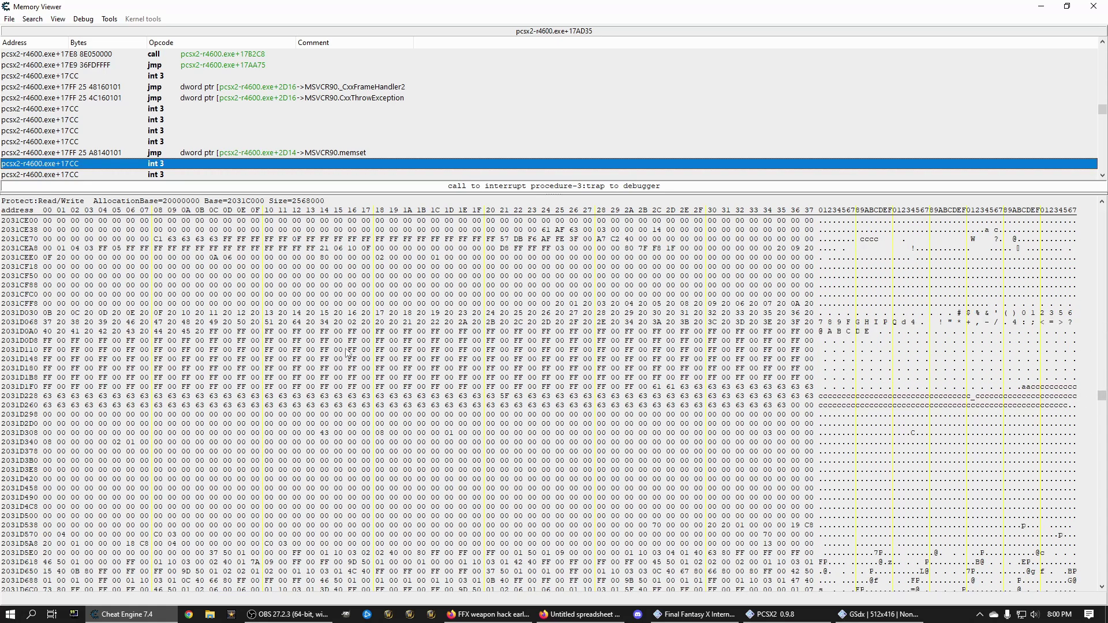
scroll(454, 327, up, 15)
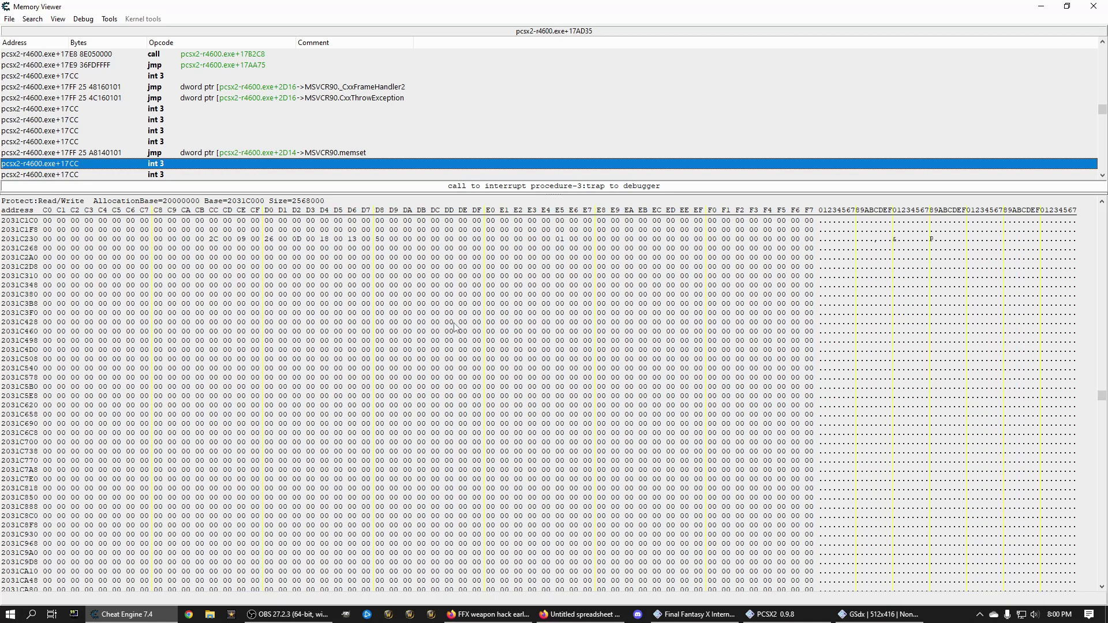
scroll(455, 327, up, 4)
scroll(454, 327, up, 5)
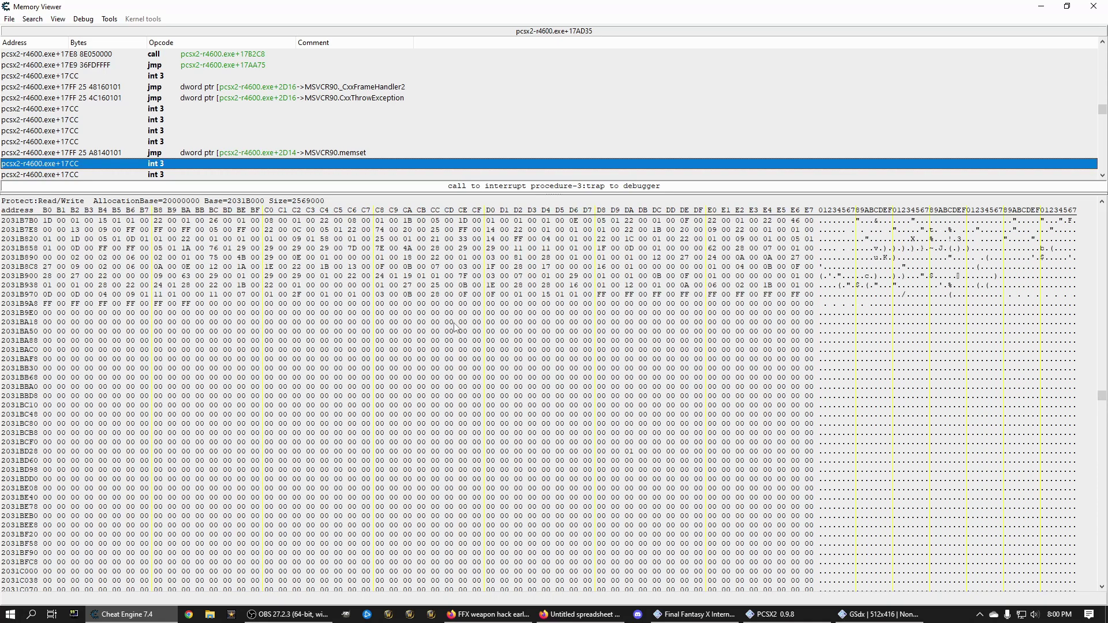
scroll(454, 328, down, 15)
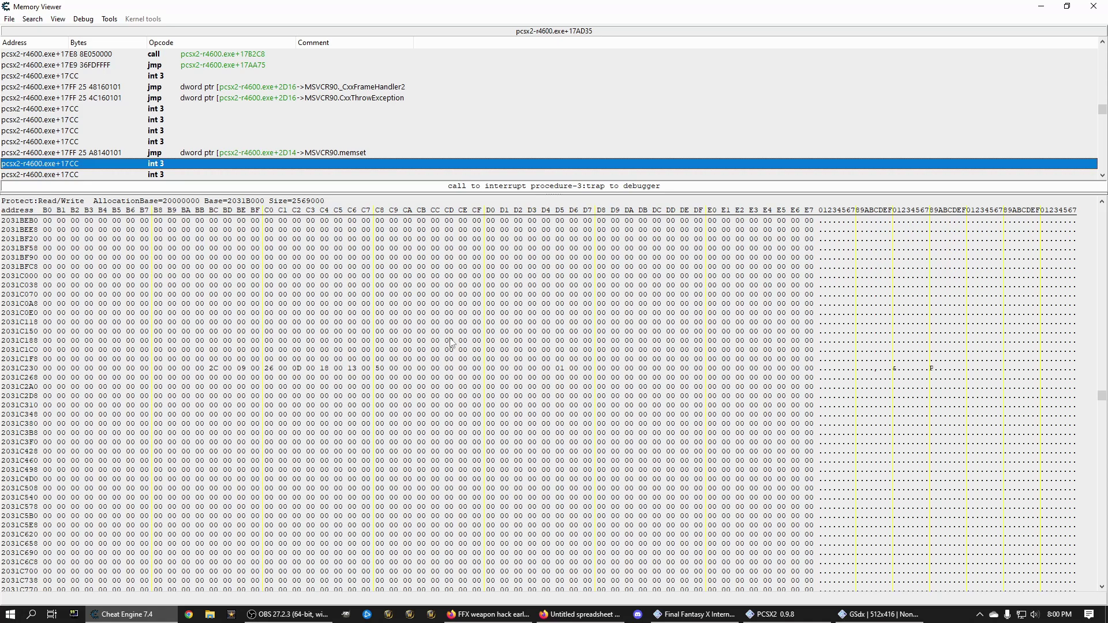
scroll(24, 514, down, 9)
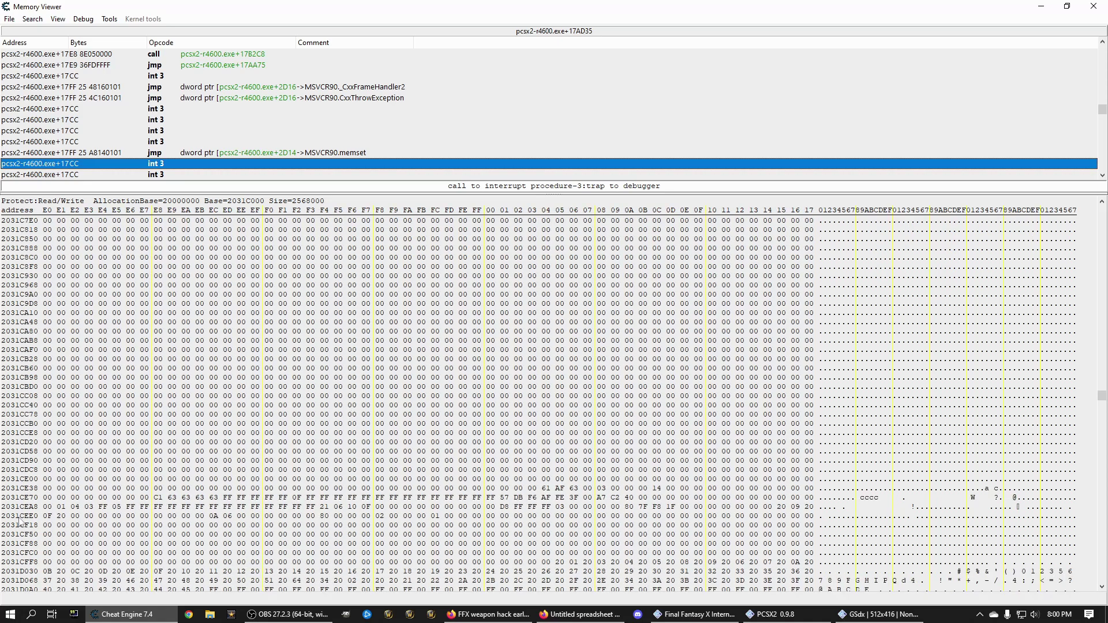
scroll(28, 505, down, 5)
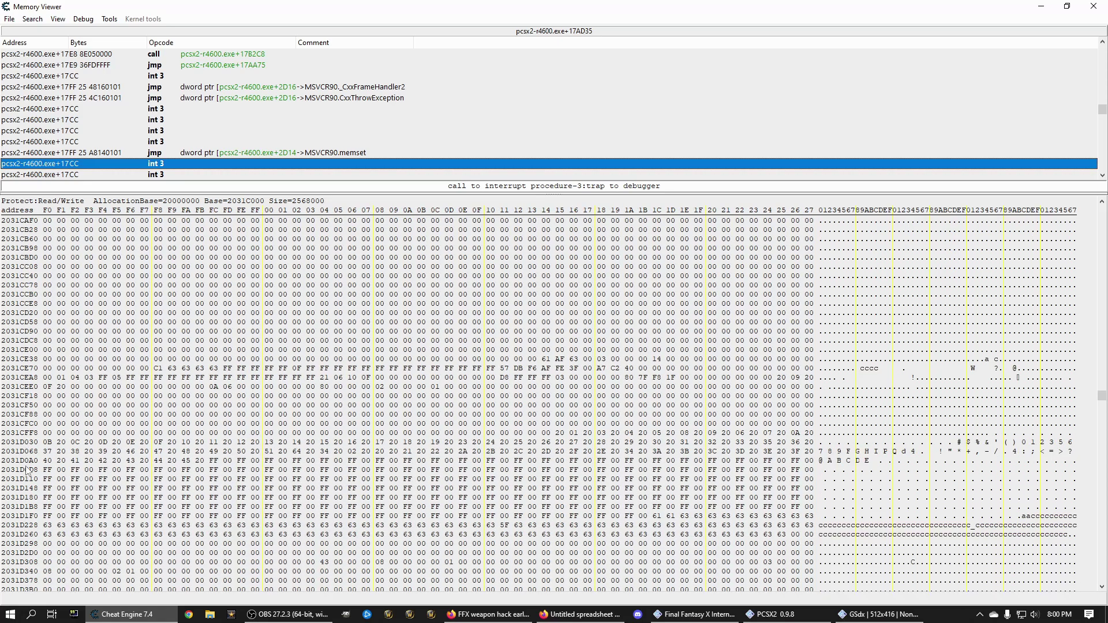
Point out the inventory block by selecting the bytes from 2031CE00 to 2031D41A, and clear the selection.
click(397, 462)
click(409, 460)
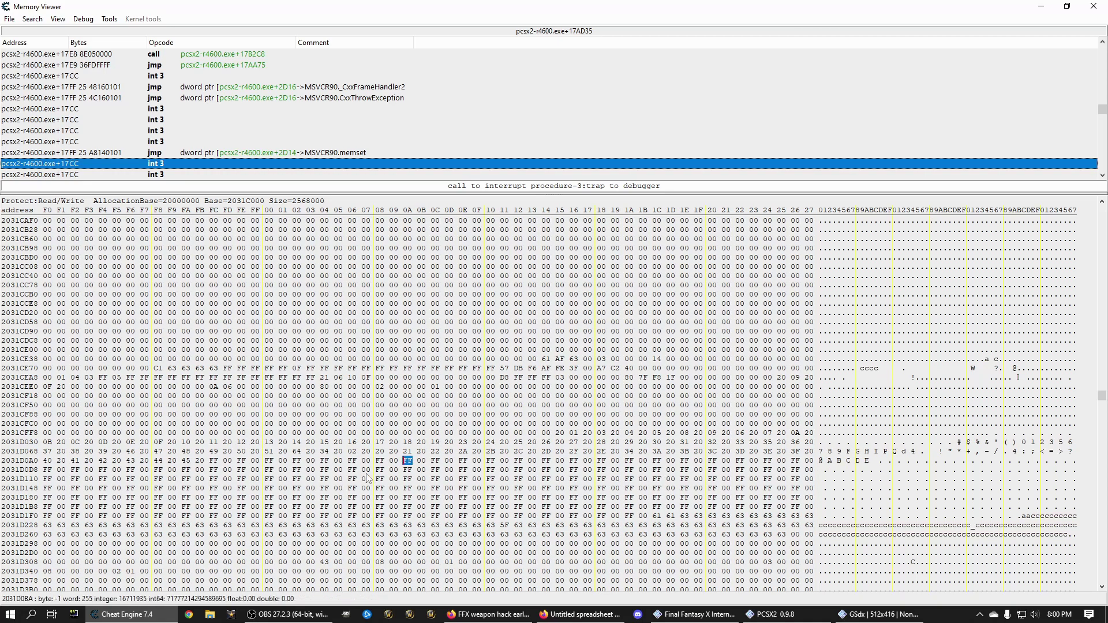
scroll(379, 474, down, 1)
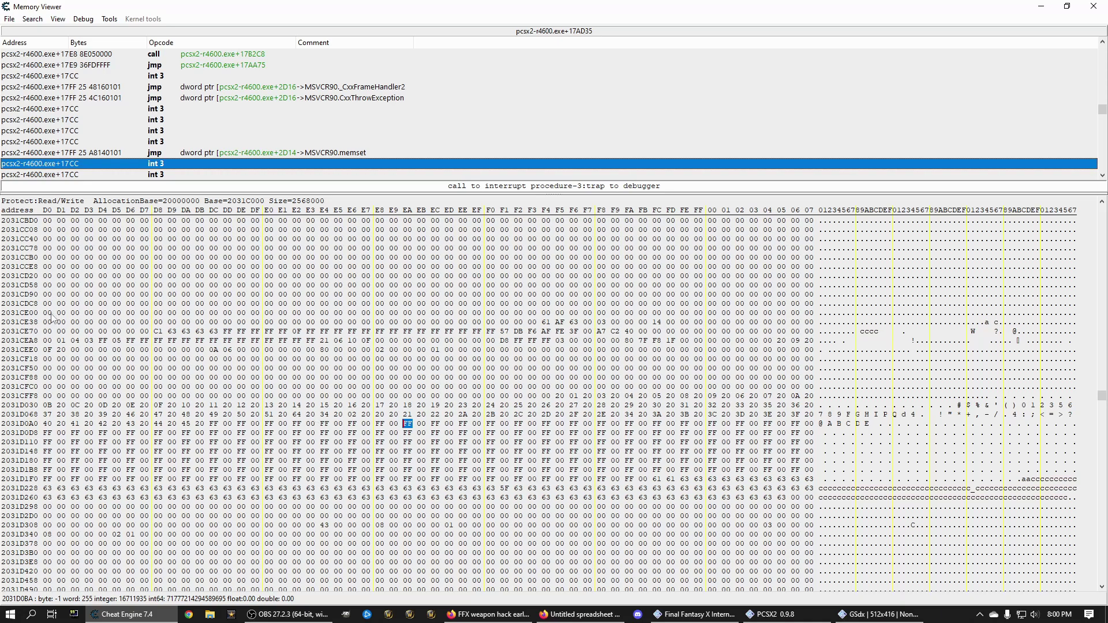
drag(49, 314, 739, 561)
scroll(487, 404, down, 1)
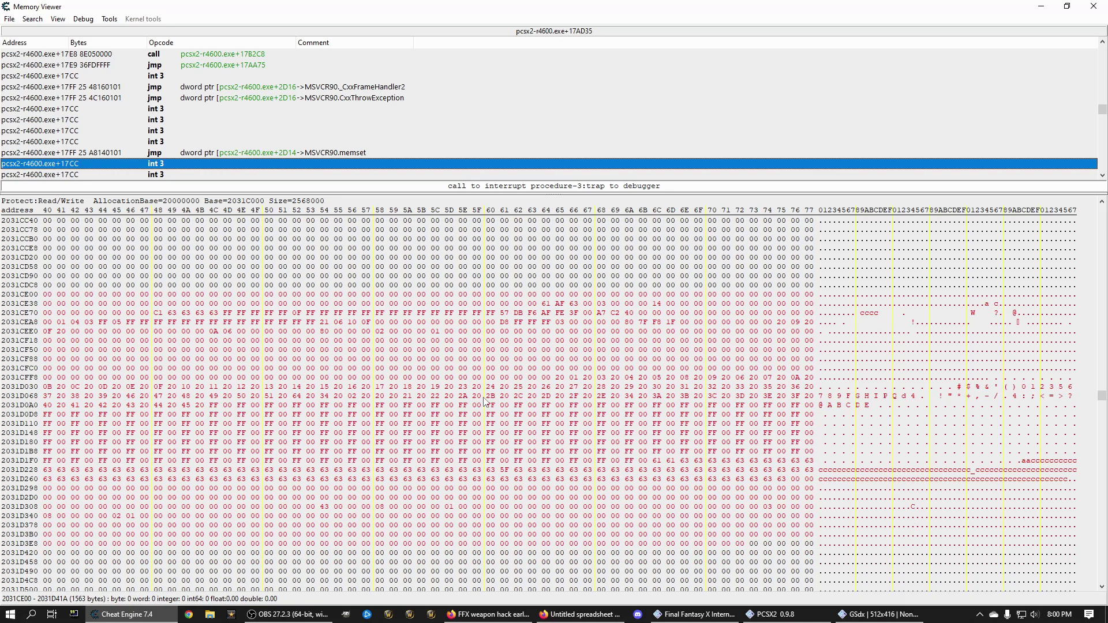
click(601, 378)
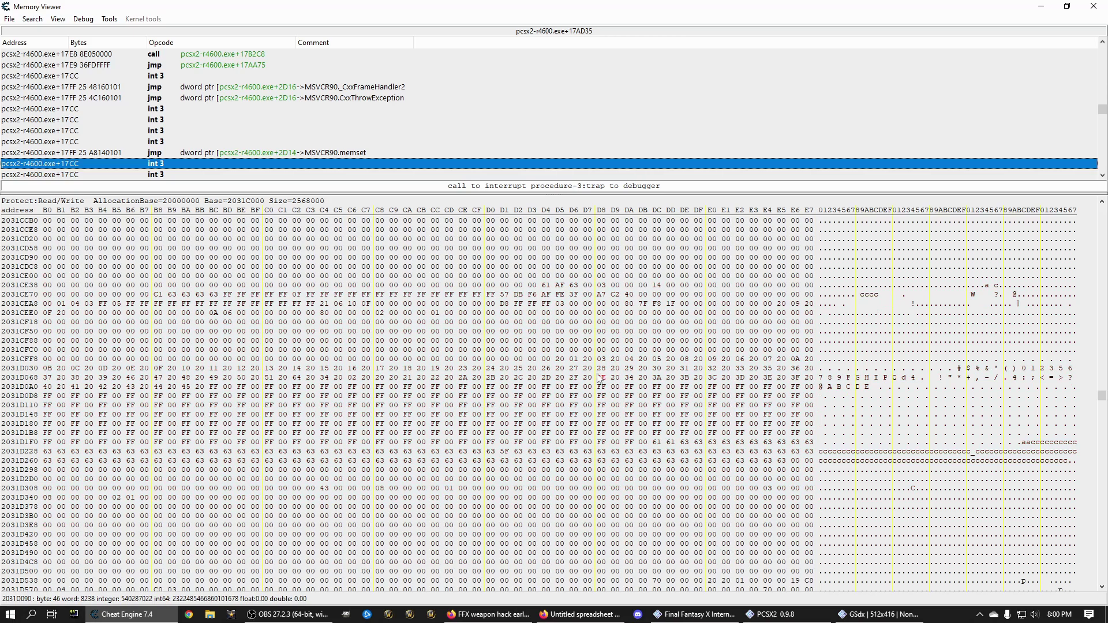
Bring up the game window over the hex dump and go down through the inventory's item list.
click(846, 615)
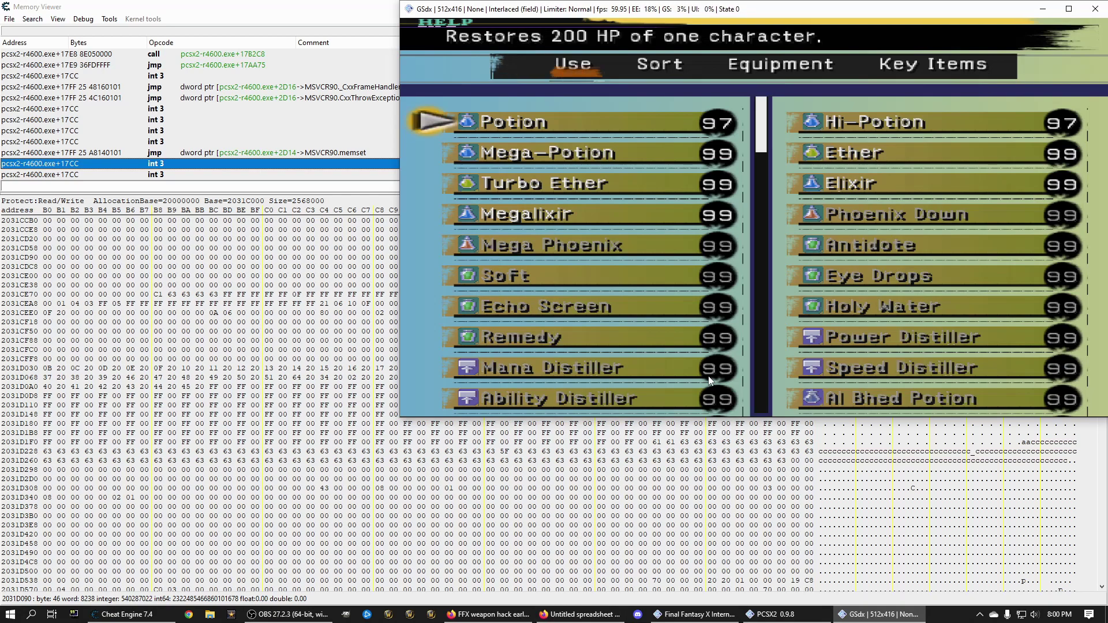
key(Escape)
key(Return)
key(Down)
key(Down)
key(Down)
key(Down)
key(Down)
key(Down)
key(Down)
key(Down)
key(Down)
key(Down)
key(Down)
key(Down)
key(Down)
key(Down)
key(Down)
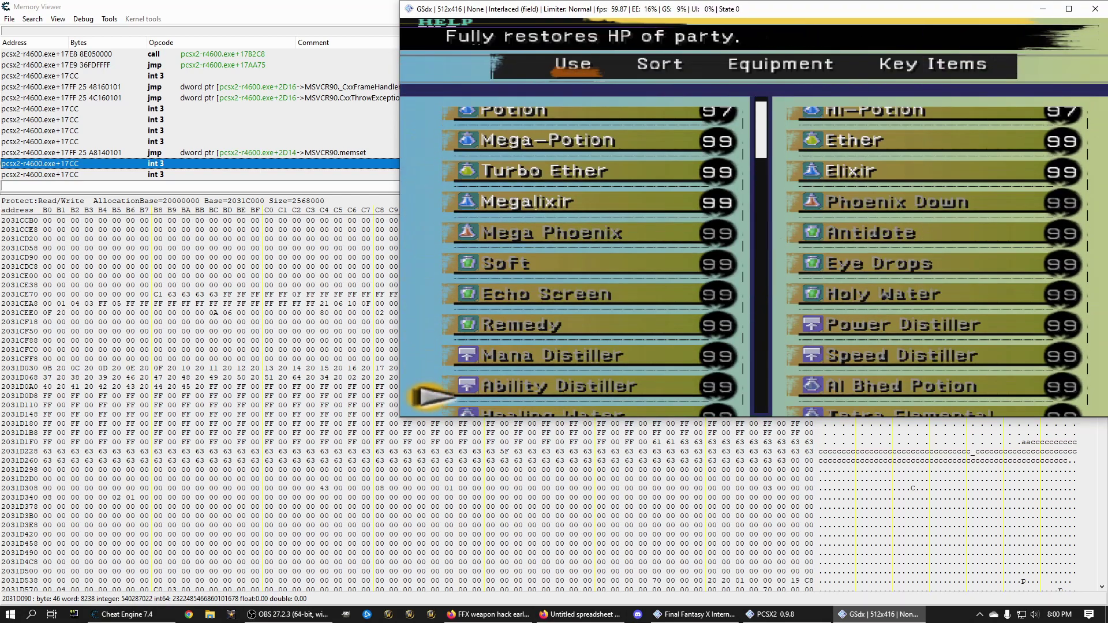
Continue down the game's inventory list to examine the order of the remaining items.
key(Down)
key(Down)
key(Down)
key(Down)
key(Down)
key(Down)
key(Down)
key(Down)
key(Down)
key(Down)
key(Down)
key(Down)
key(Down)
key(Down)
key(Down)
key(Down)
key(Down)
key(Down)
key(Down)
key(Down)
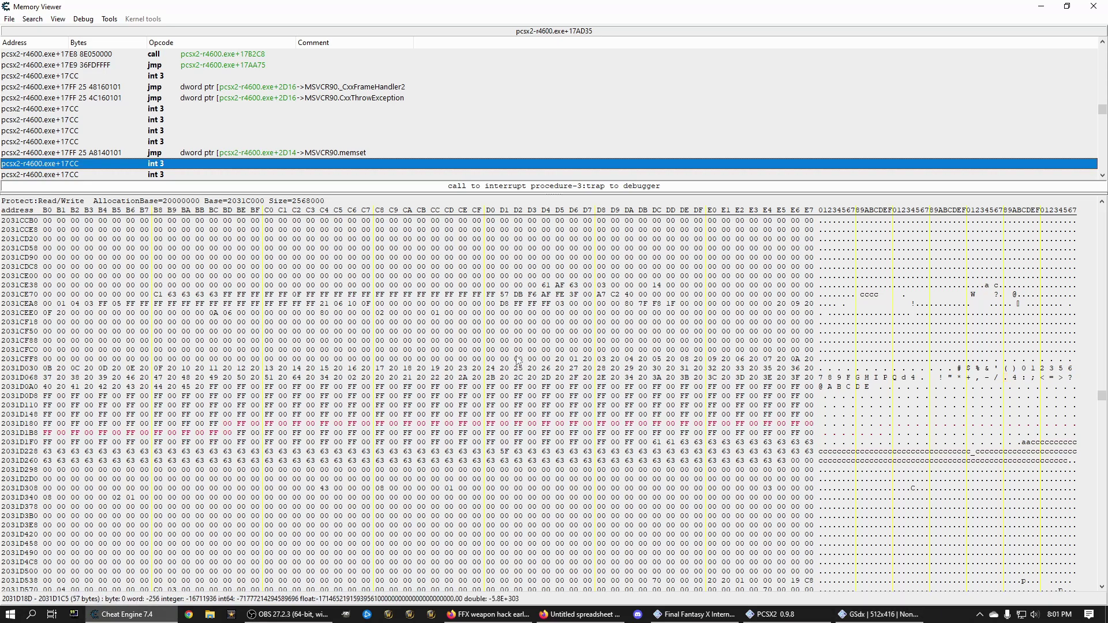
In the Memory Viewer, set the first inventory slot's item ID byte at 2031D01C to 50.
click(656, 361)
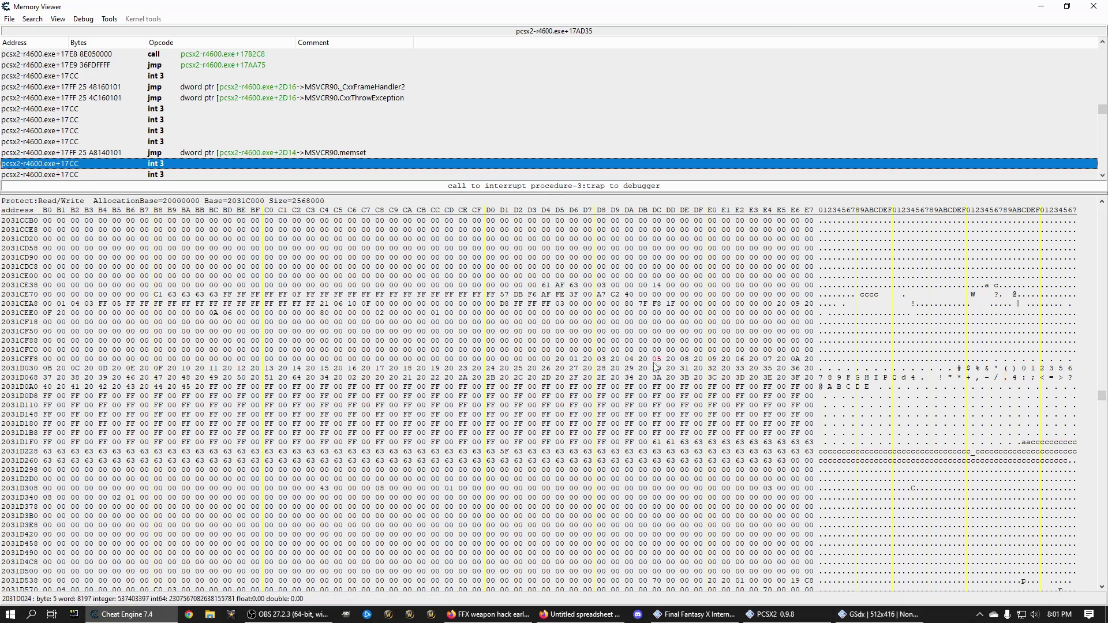
click(546, 360)
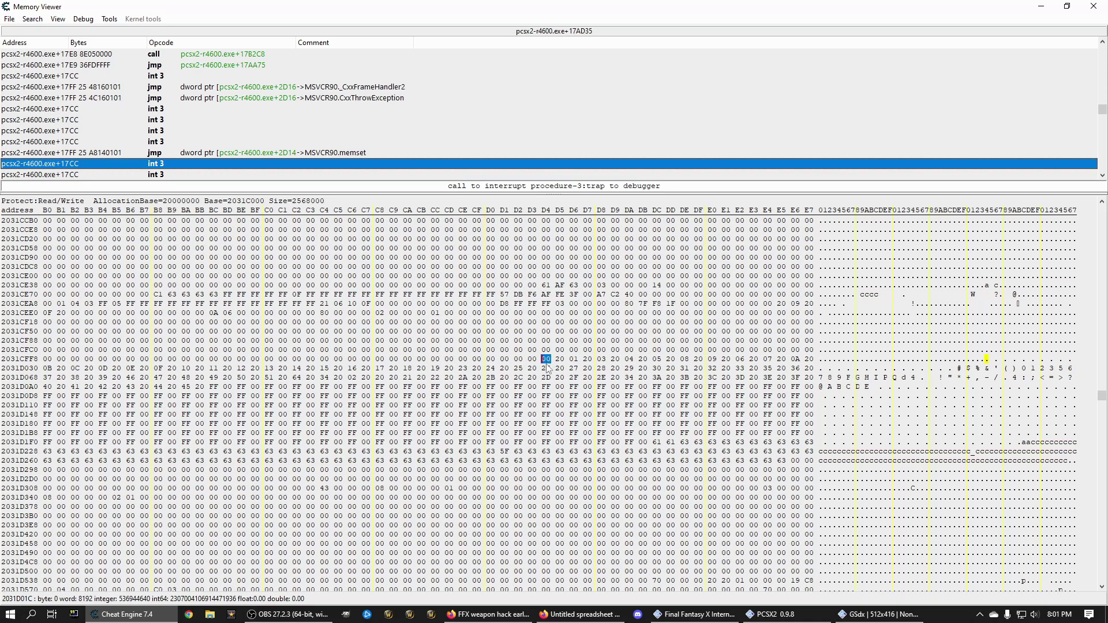
click(532, 360)
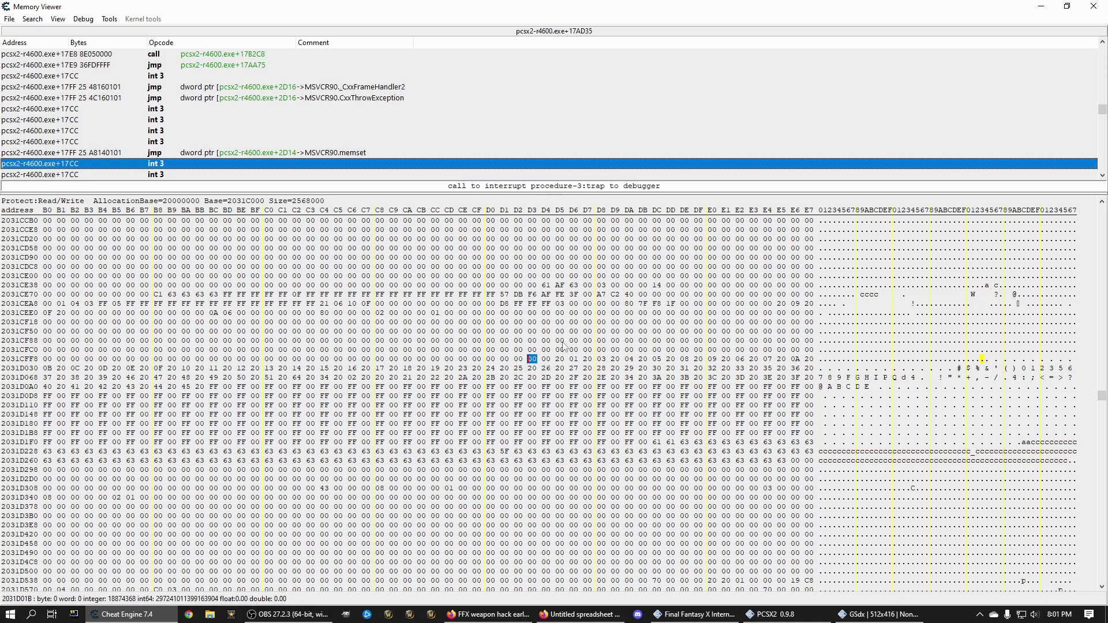
click(560, 341)
click(546, 360)
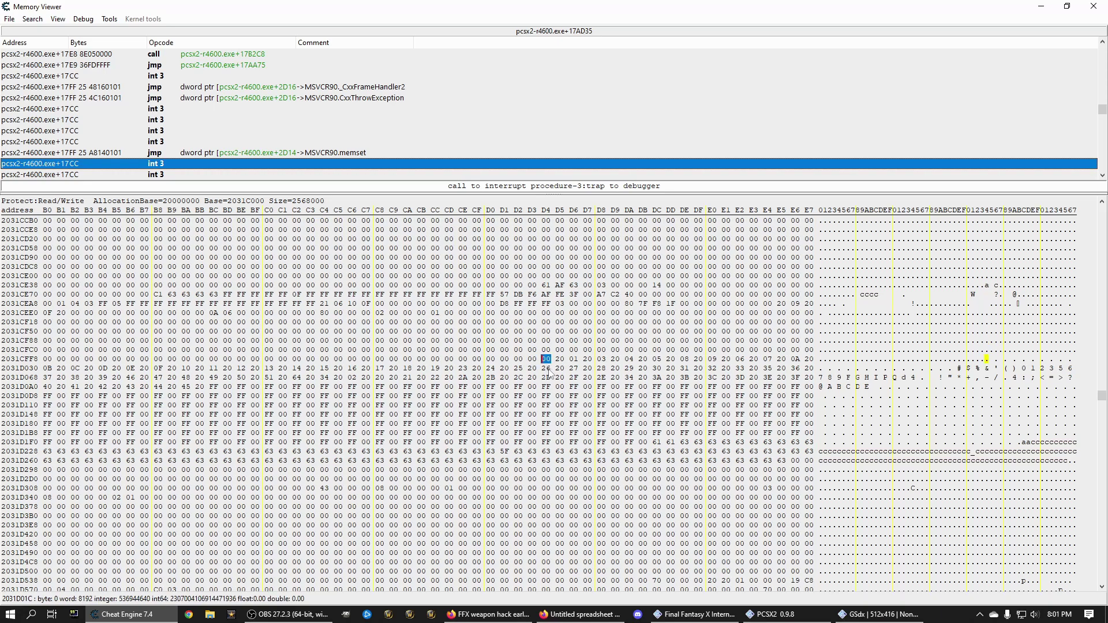
text(50)
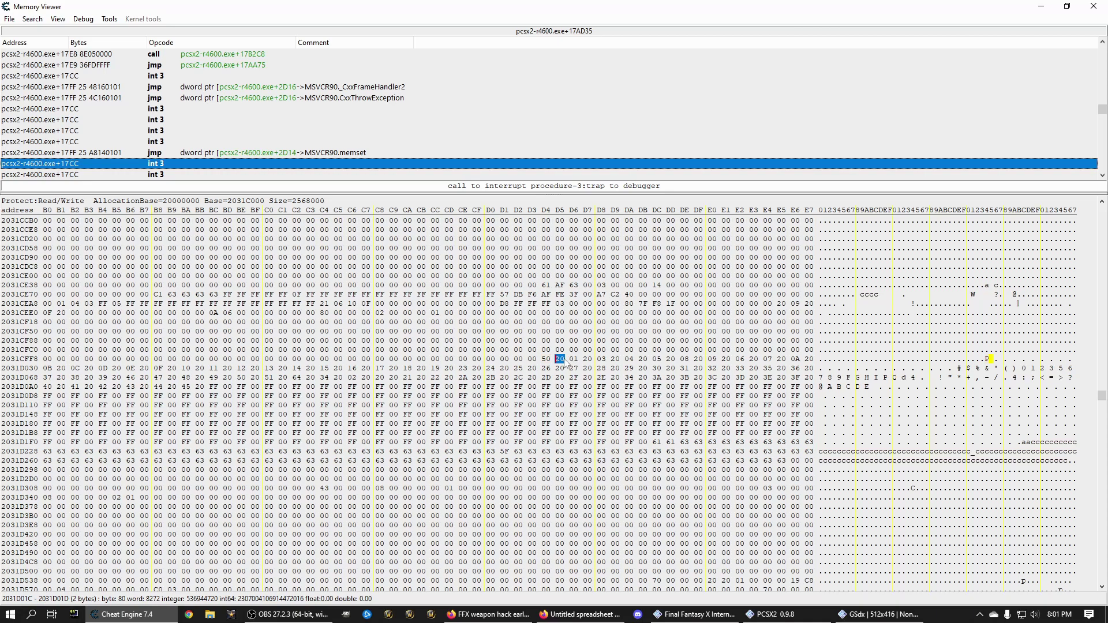
Switch to the game window and reopen the Use list to check the item in the first slot.
click(878, 614)
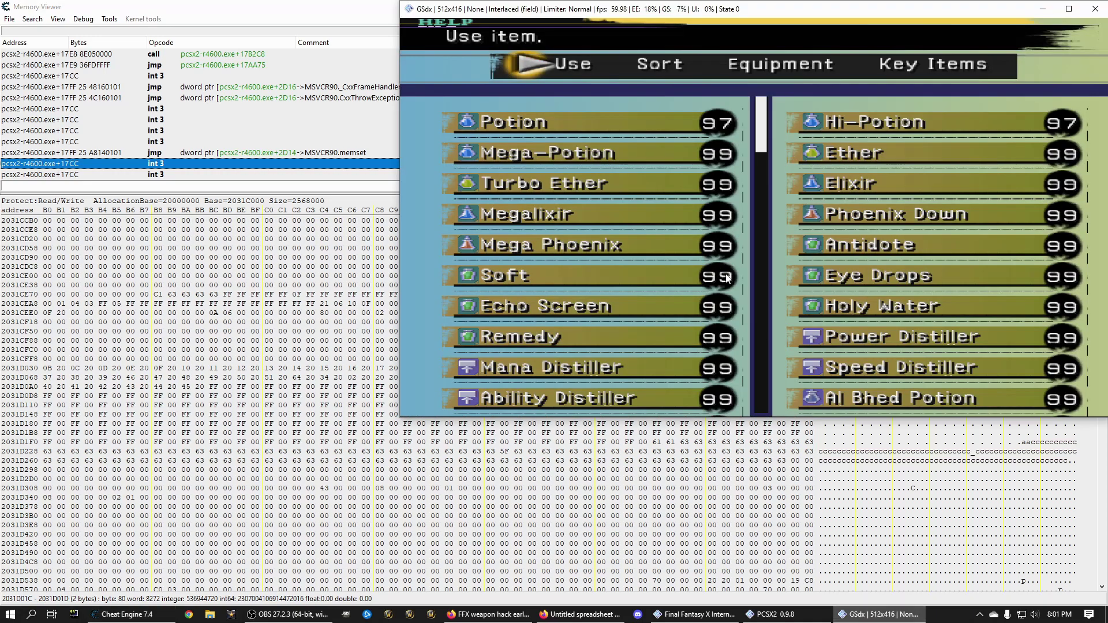
key(Escape)
key(Return)
key(Return)
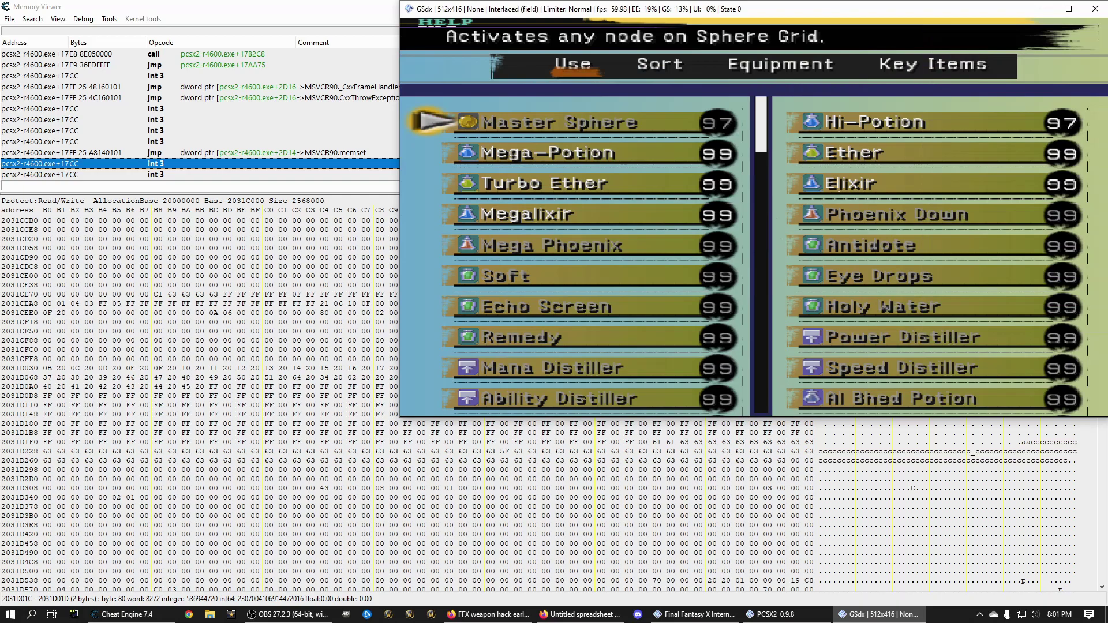
Switch to the item ID spreadsheet and look up the ID codes for Master Sphere and Wings to Discovery.
key(alt+Tab)
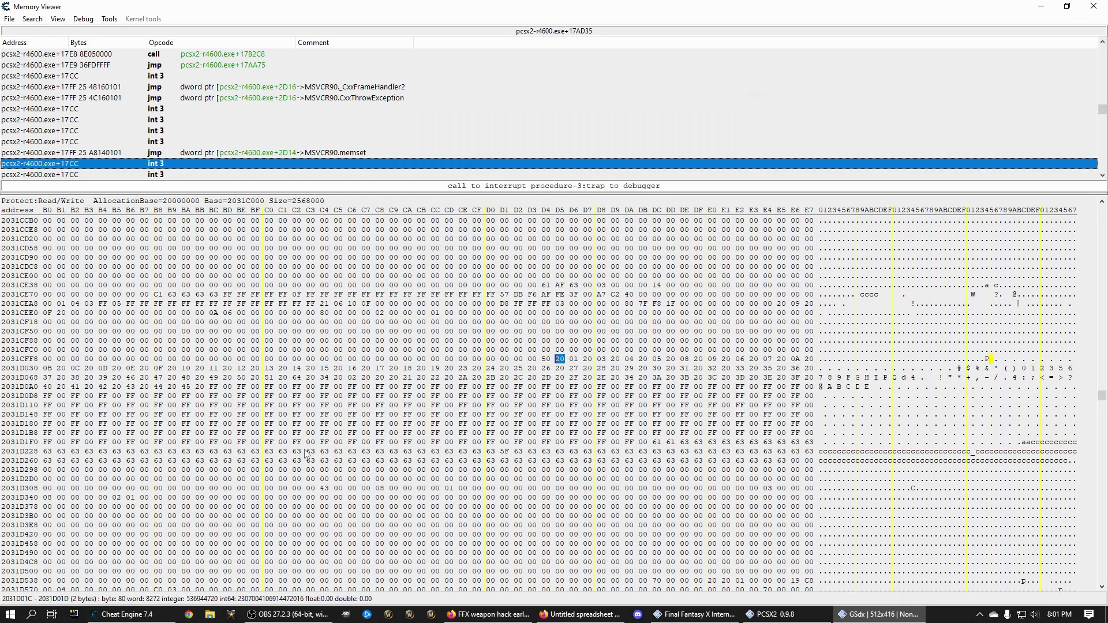
click(560, 614)
click(740, 384)
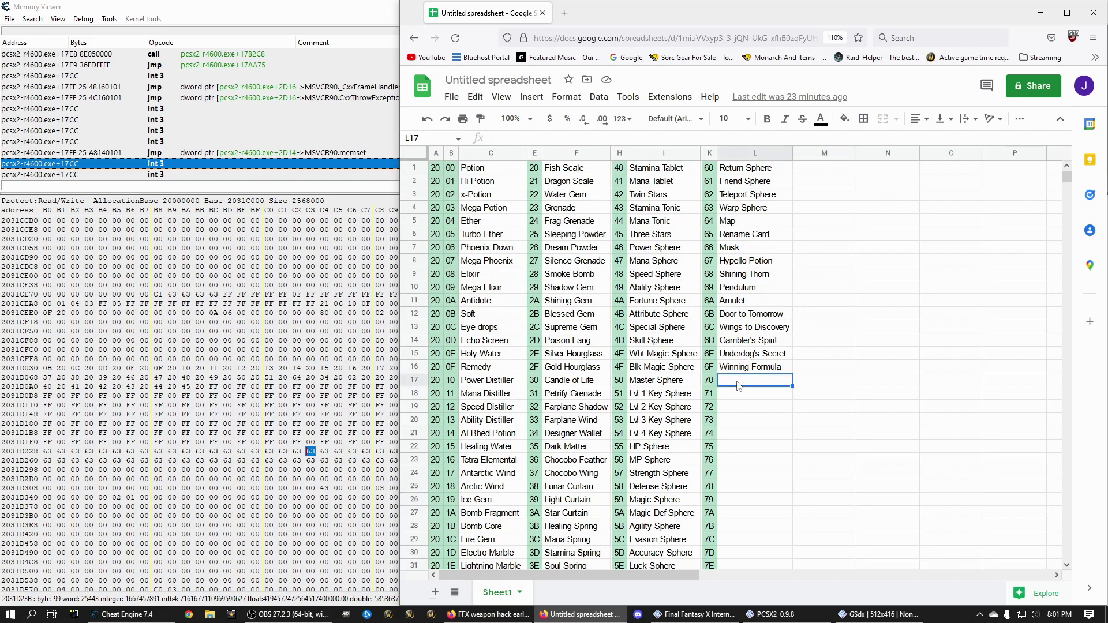
scroll(736, 383, down, 4)
scroll(736, 384, up, 4)
scroll(674, 459, down, 2)
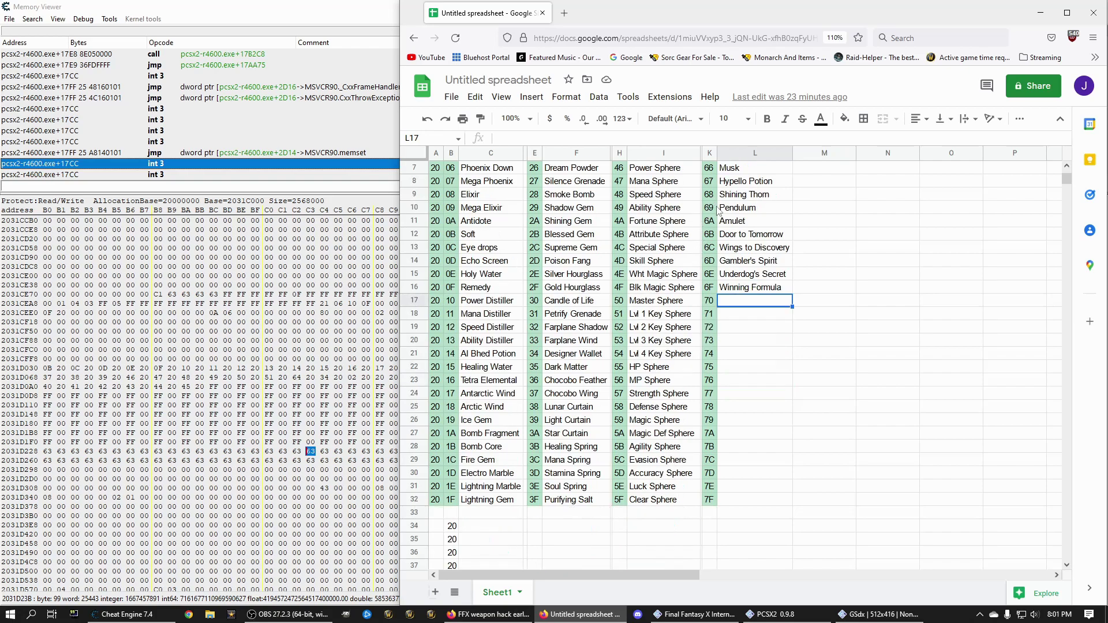
click(631, 306)
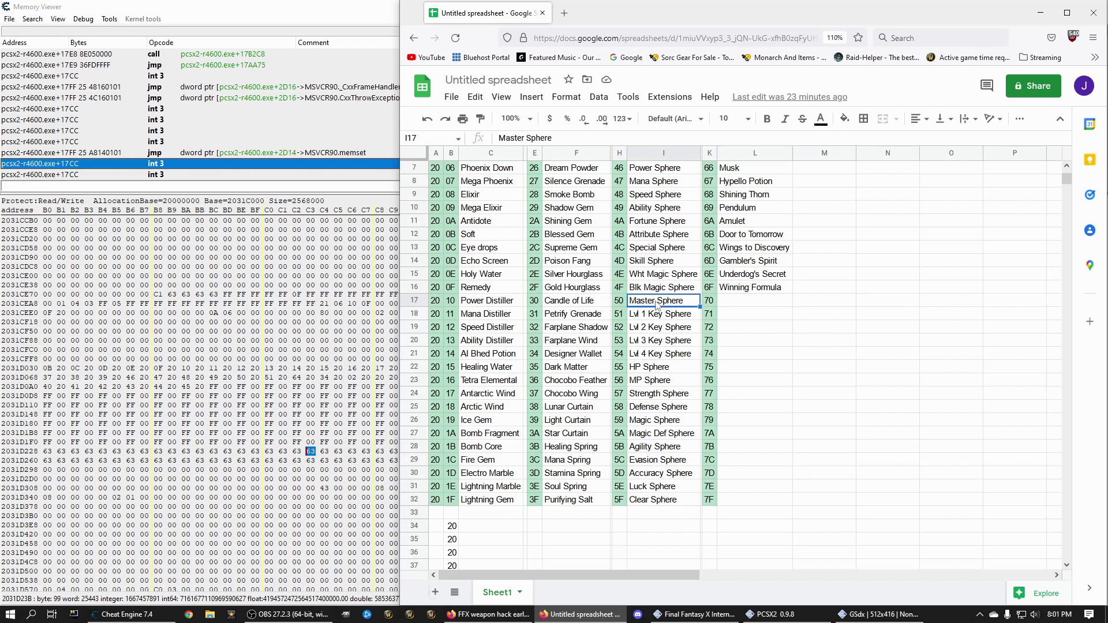
scroll(657, 306, up, 2)
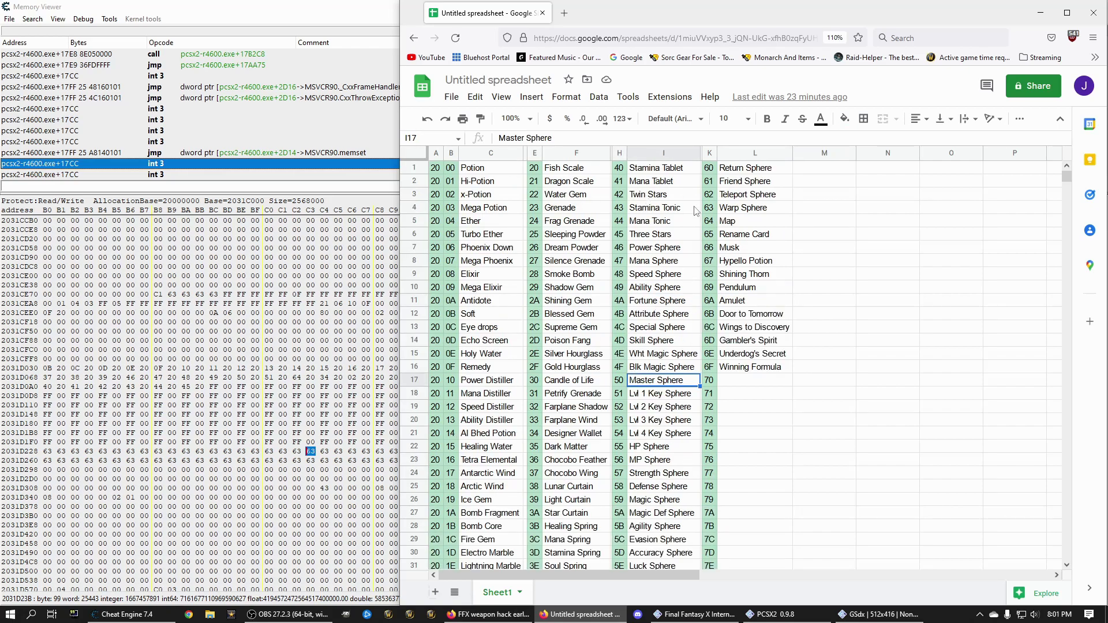
click(745, 329)
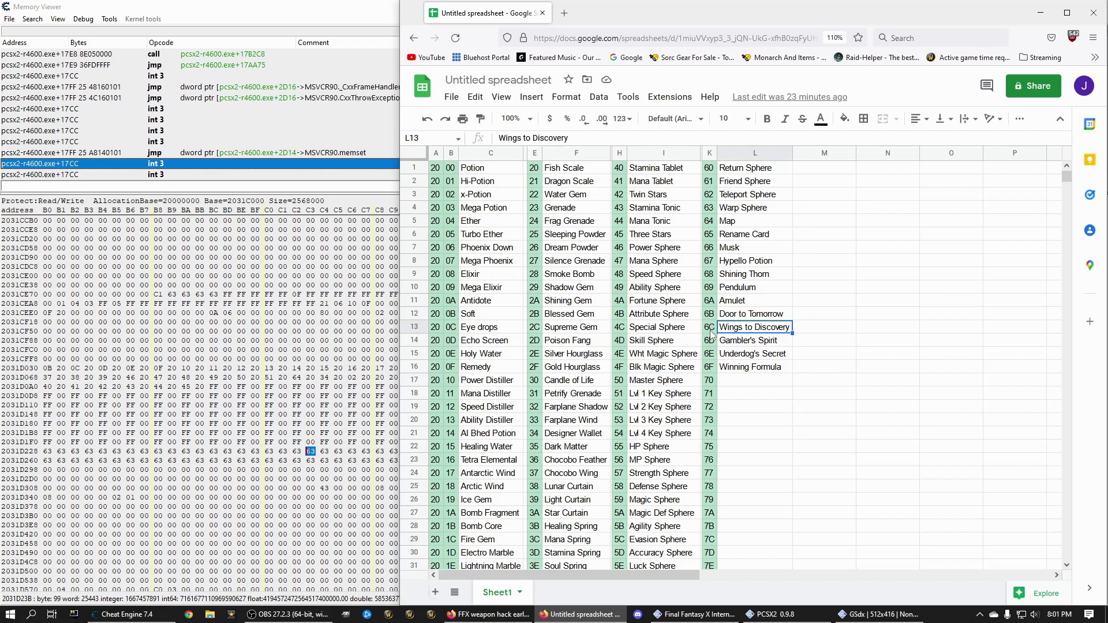
click(710, 328)
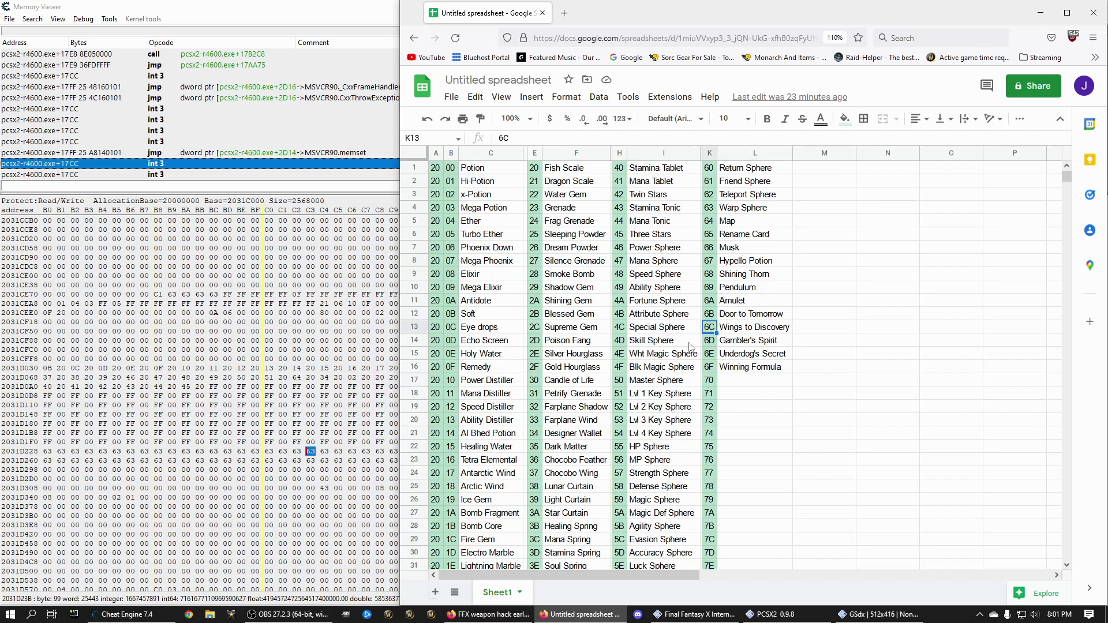
Set the item ID byte at 2031D01C to 6C in the Memory Viewer and check the first slot in the game.
key(alt+Tab)
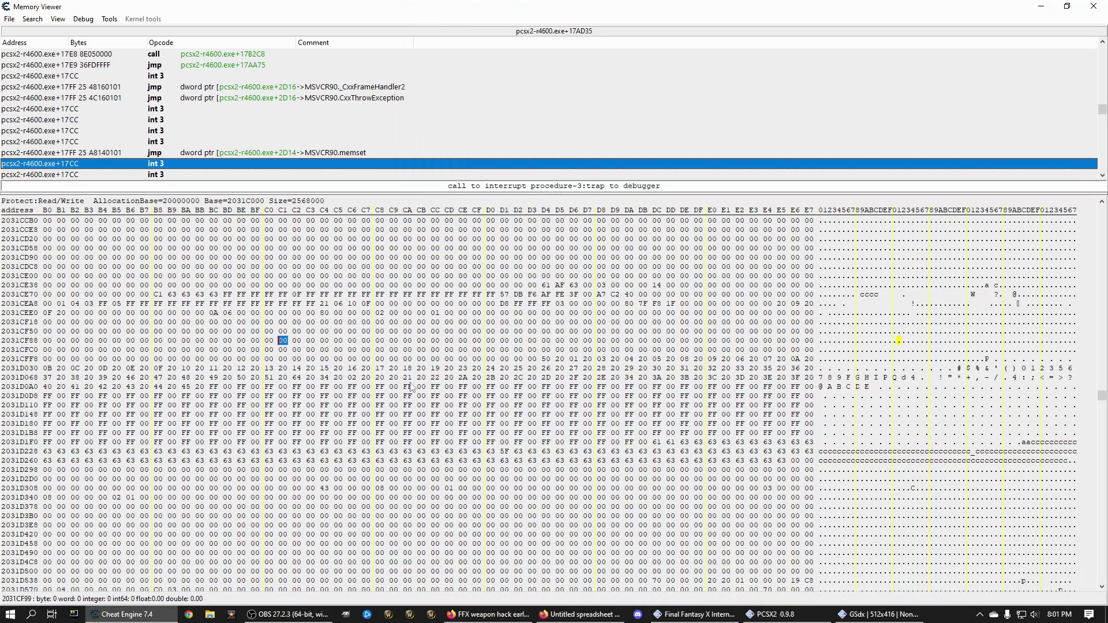
click(546, 359)
text(6C)
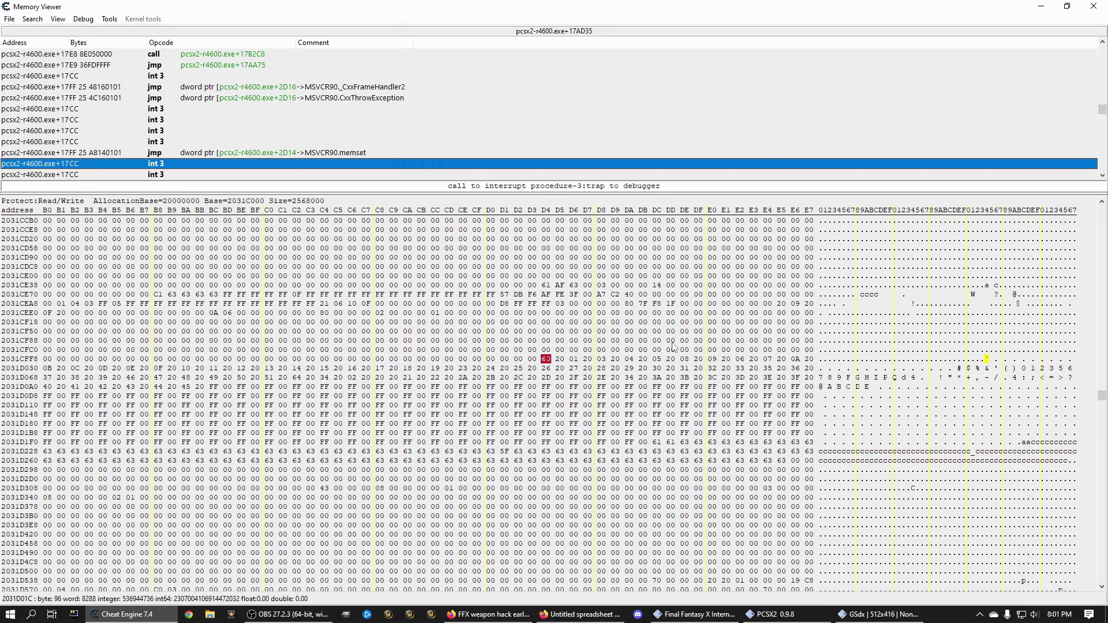
click(877, 614)
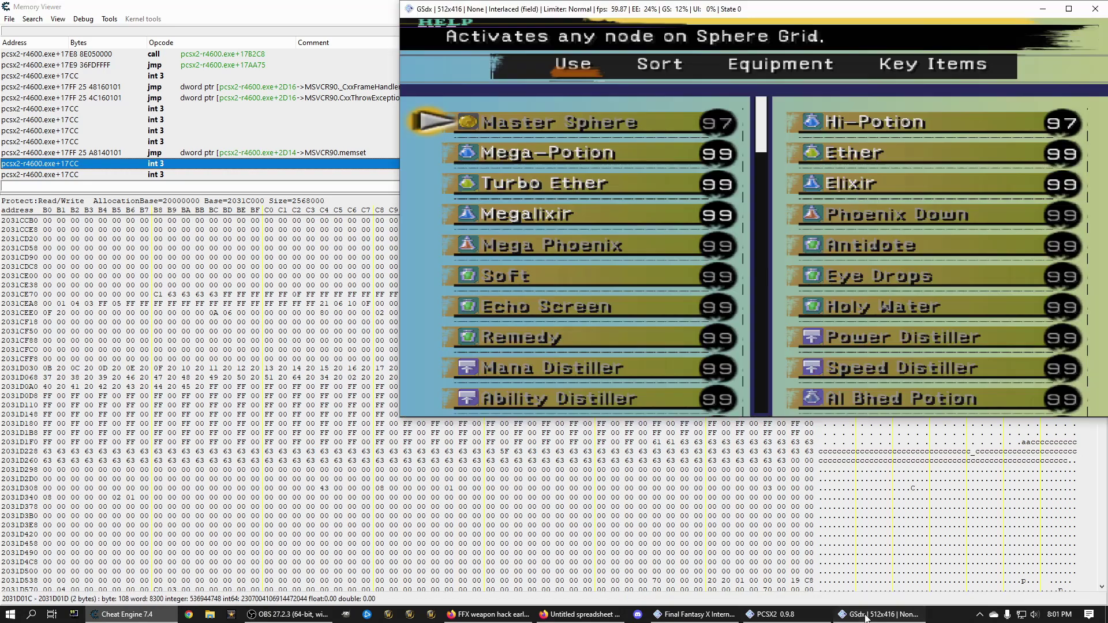
key(Return)
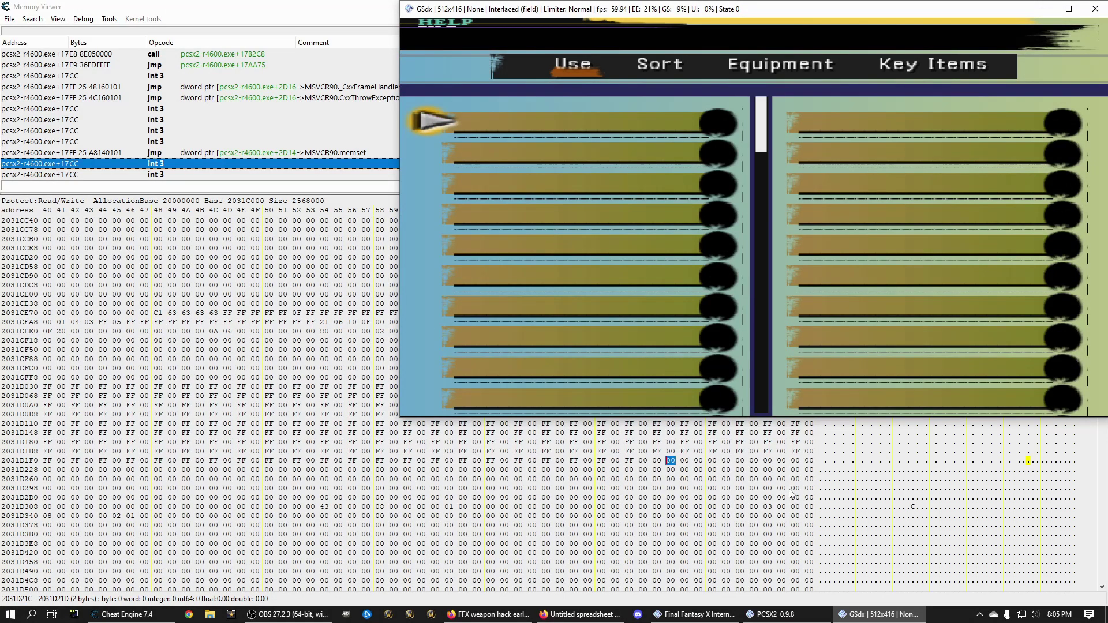
Compare the emptied in-game inventory with the hex dump and point out the quantity block by selecting bytes 2031D21C to 2031D33C.
click(393, 424)
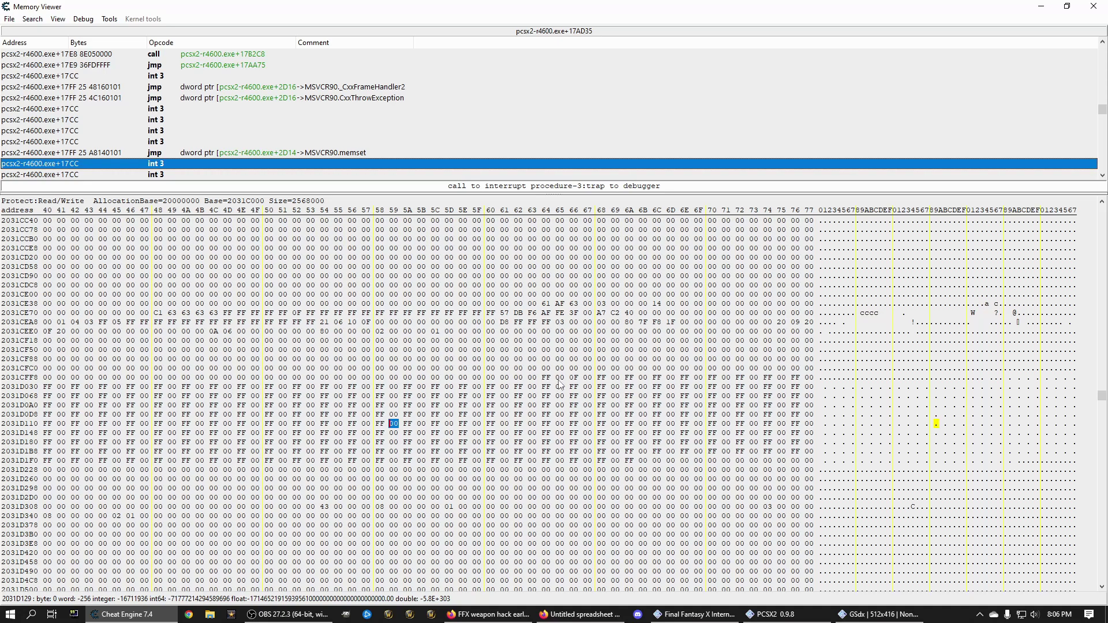
click(886, 615)
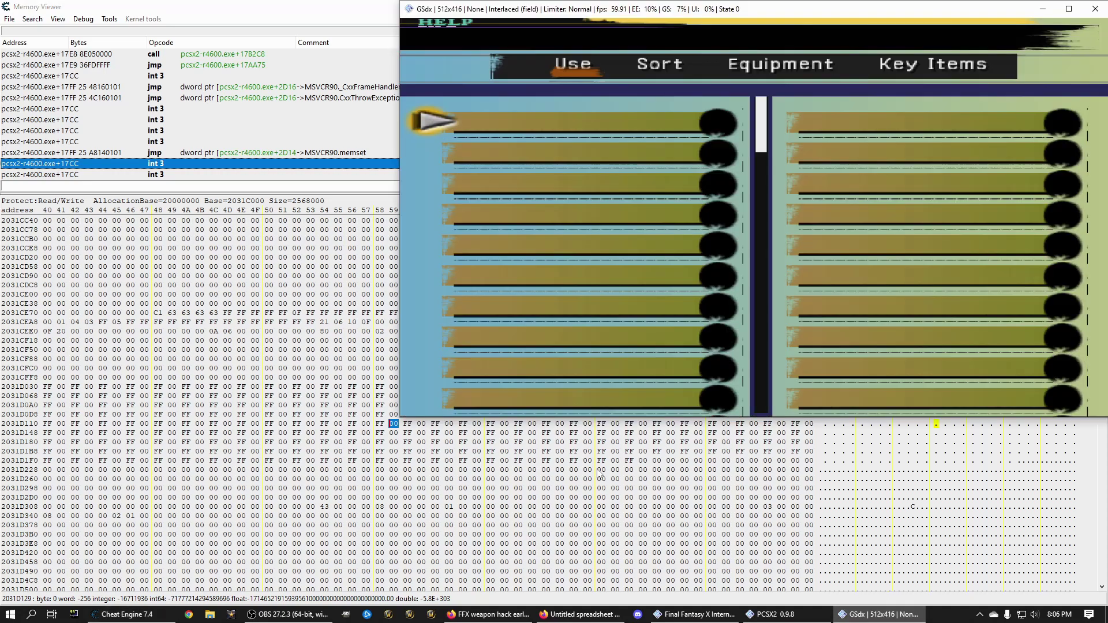
click(534, 461)
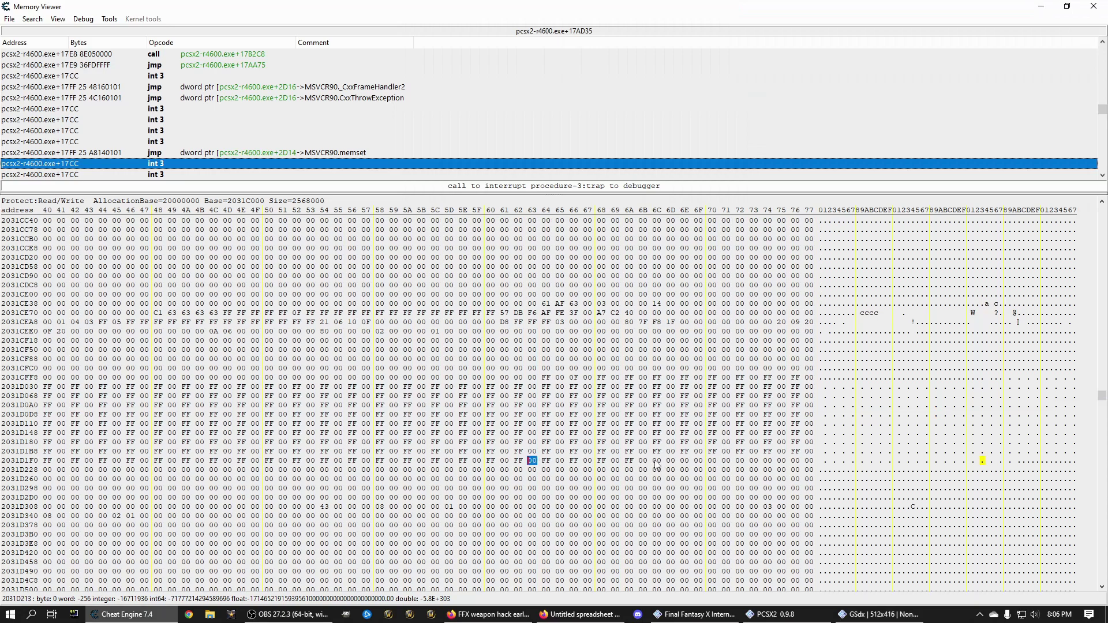
drag(659, 462, 769, 511)
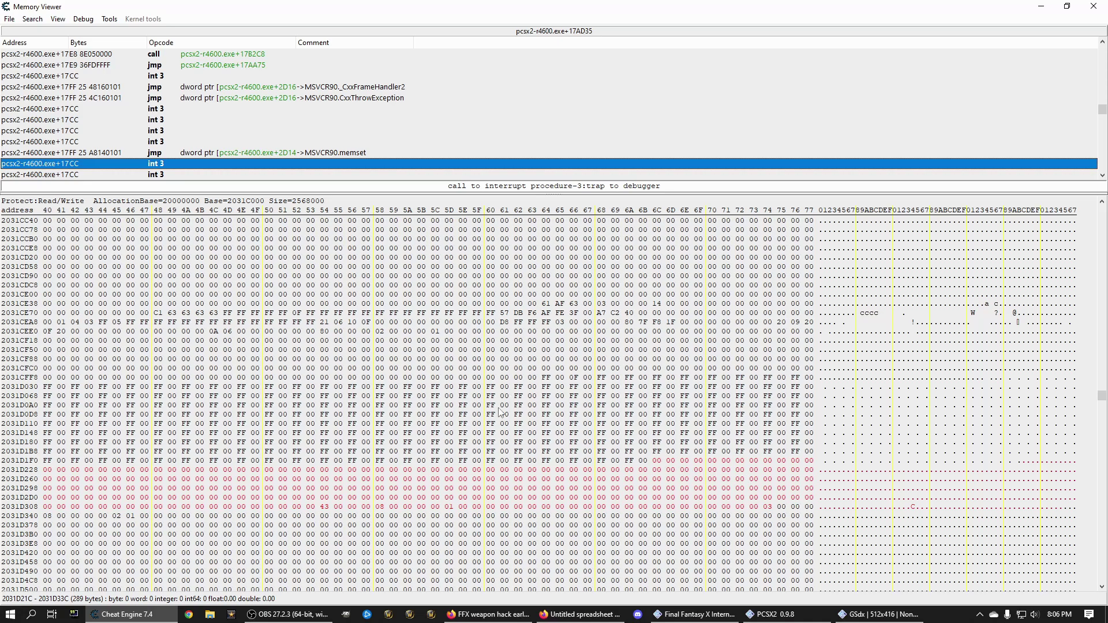
Enter 00 20 at 2031D01C for the first slot's item and check Potion's ID in the spreadsheet.
click(546, 378)
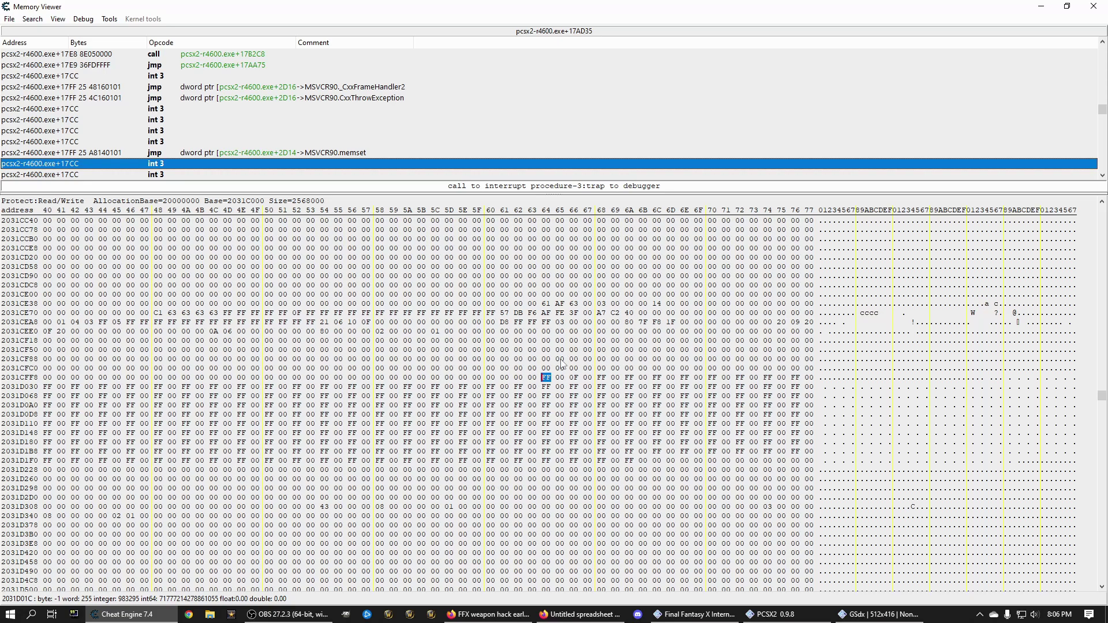
text(0020)
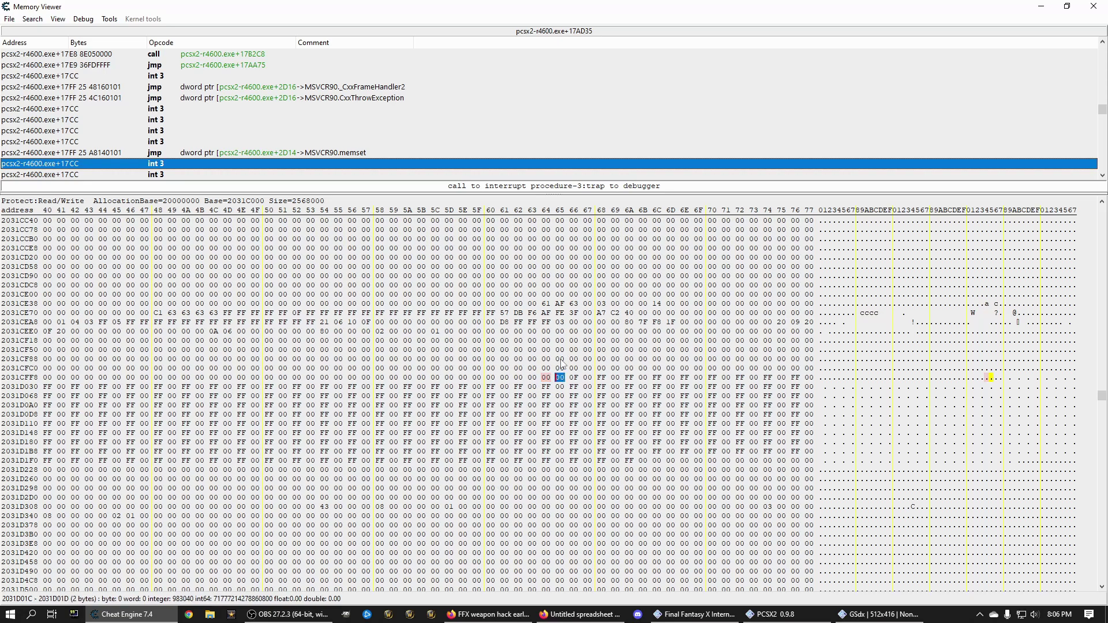
click(576, 615)
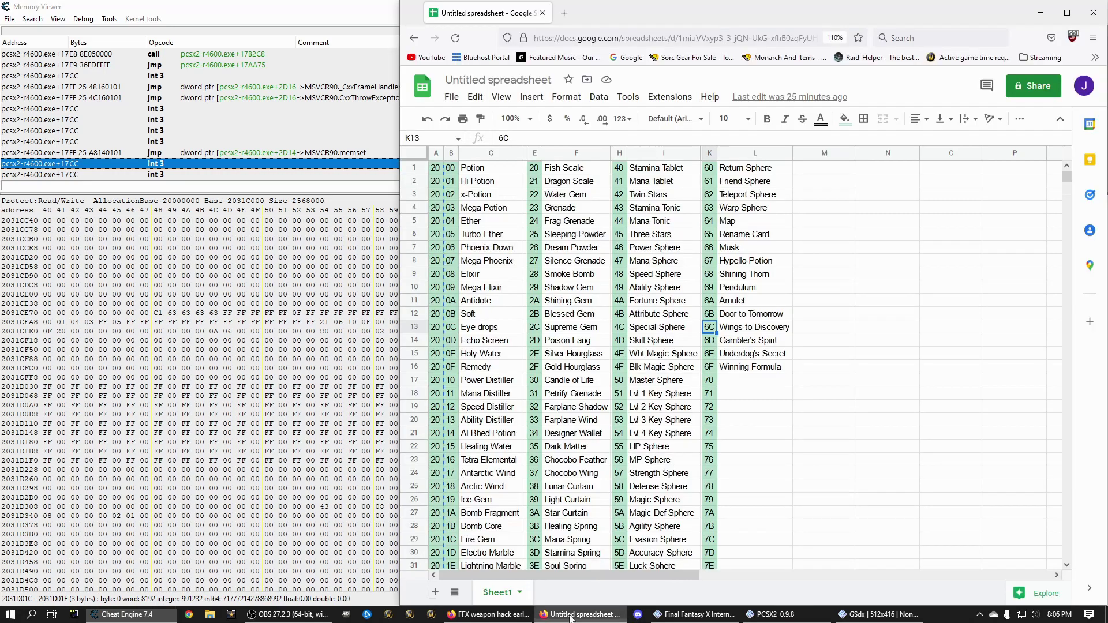
click(451, 168)
click(366, 387)
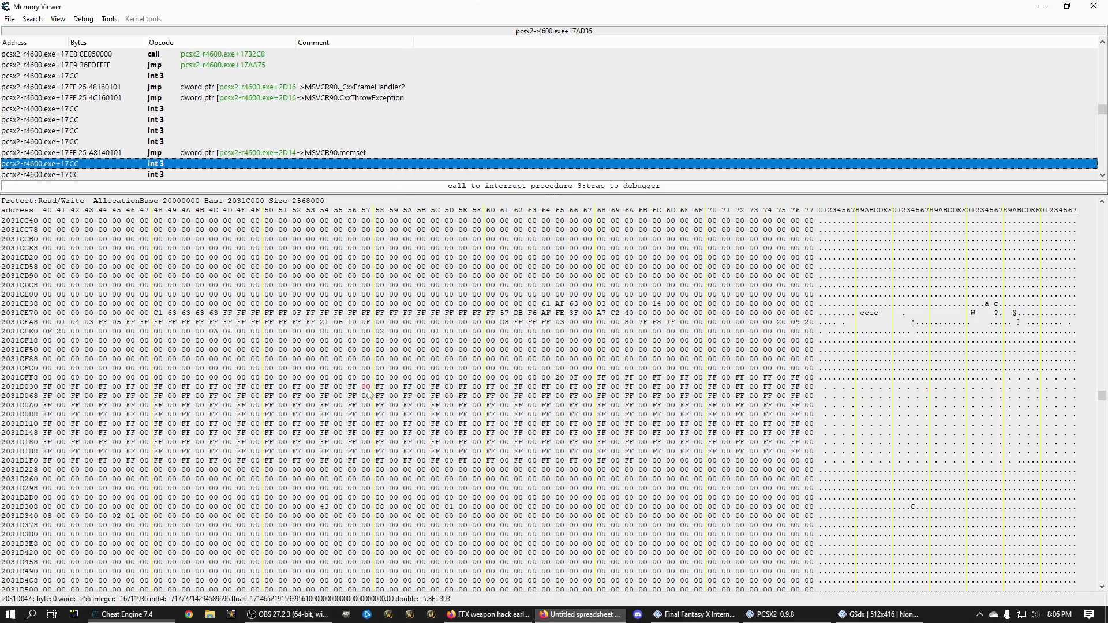
drag(547, 378, 560, 378)
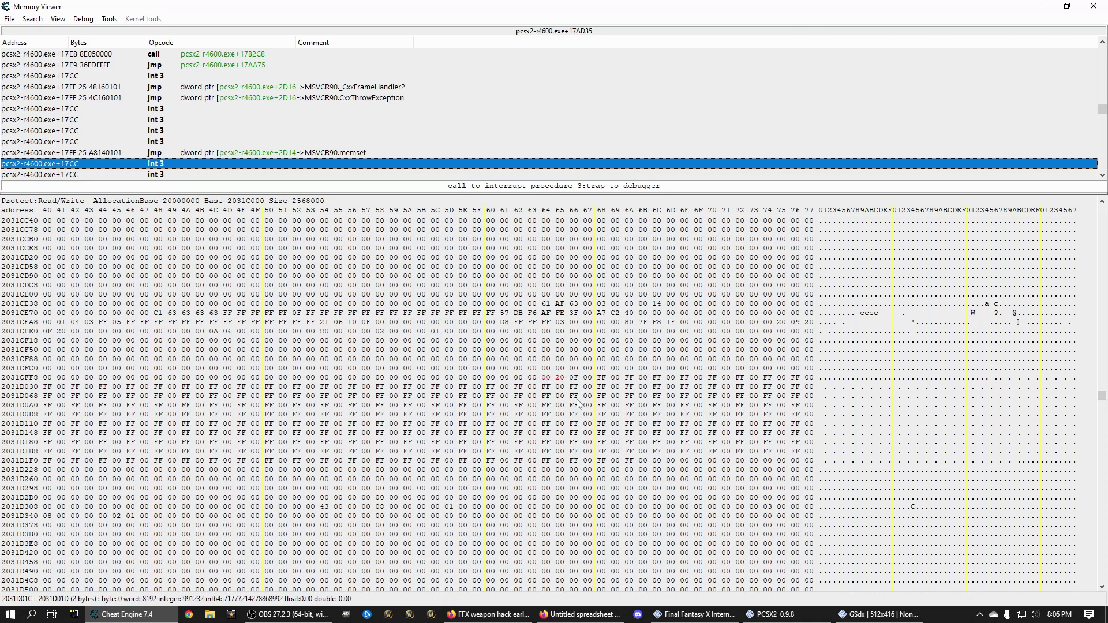
click(629, 461)
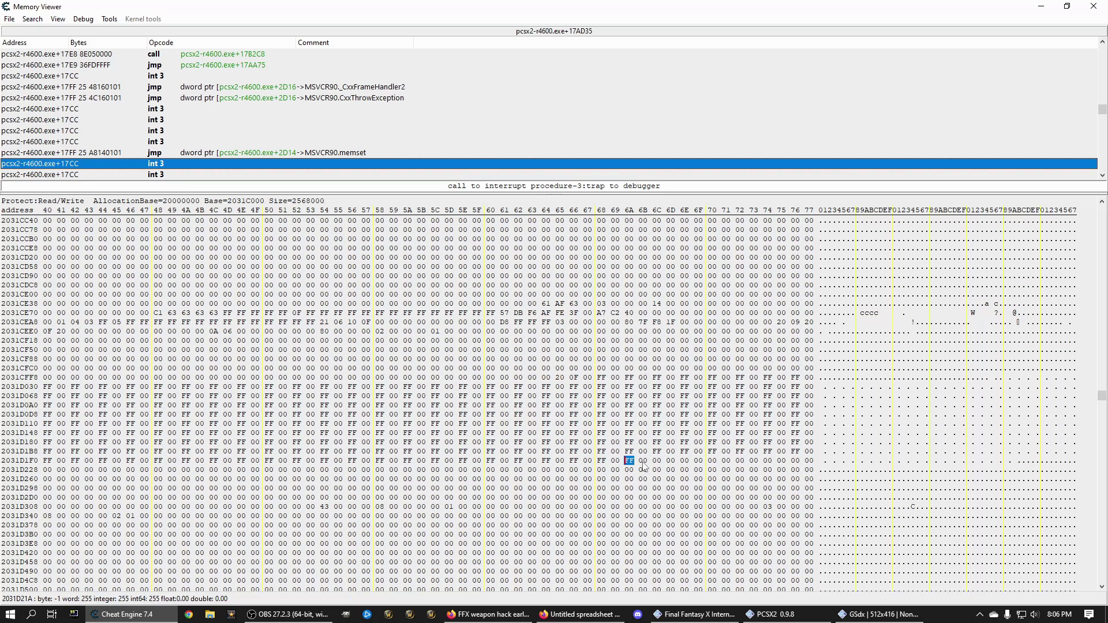
click(643, 461)
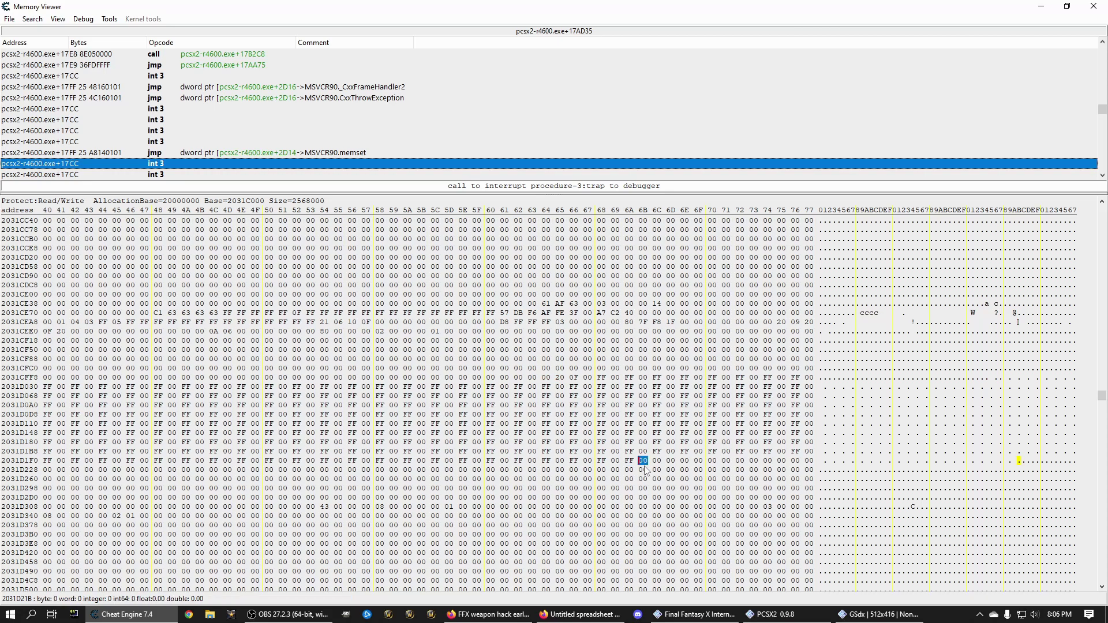
text(20)
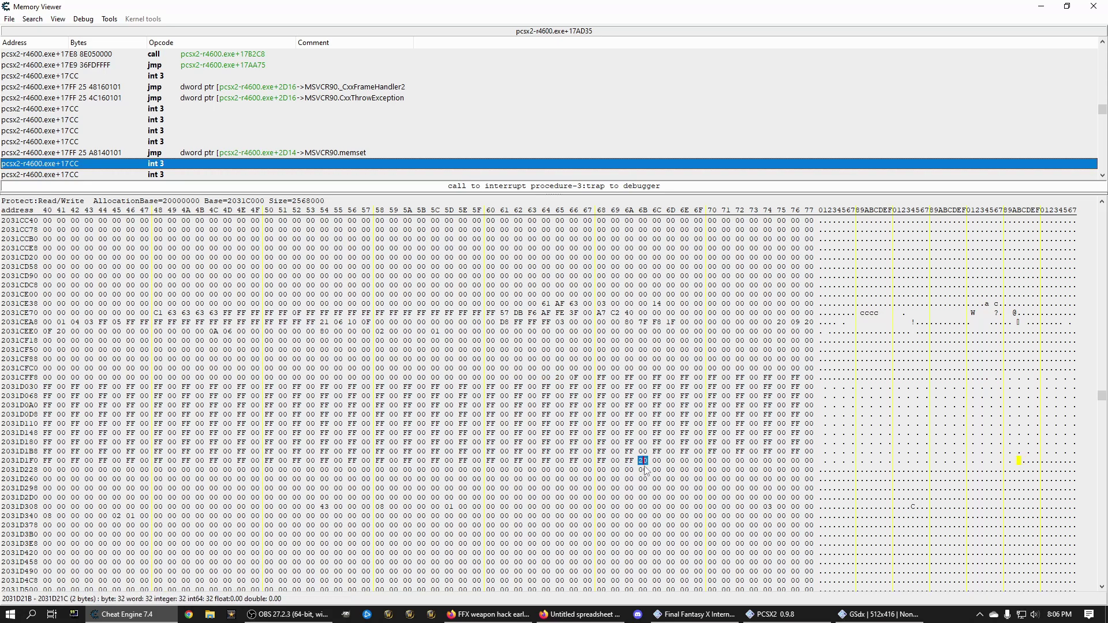
key(Right)
key(shift+Left)
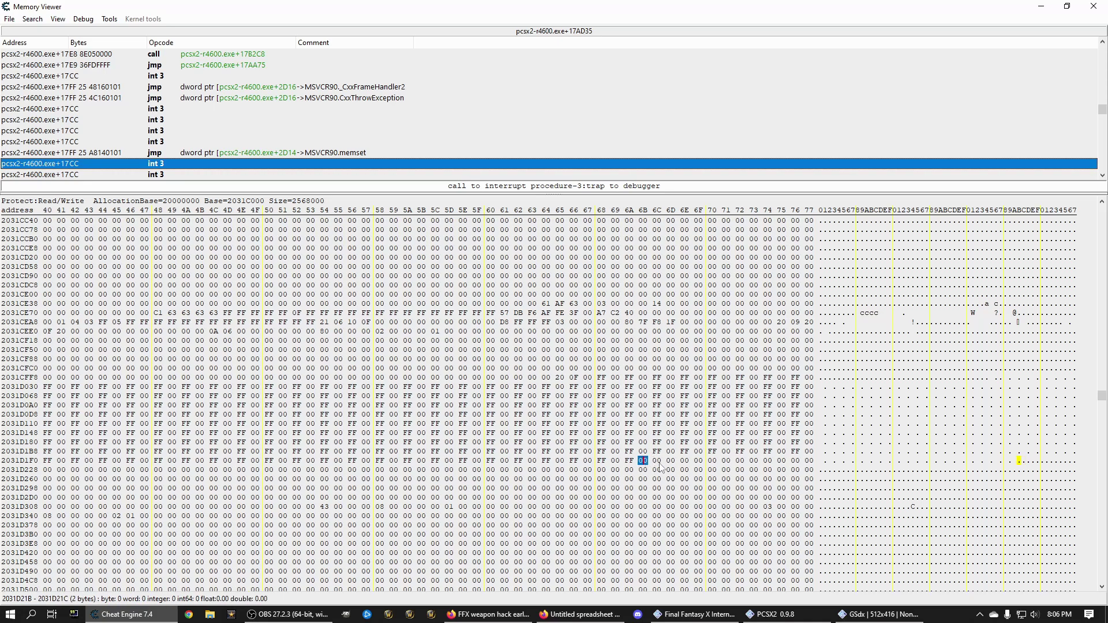
Set the first slot's quantity byte at 2031D21C to 05 and check the Potion entry in the game window.
key(Right)
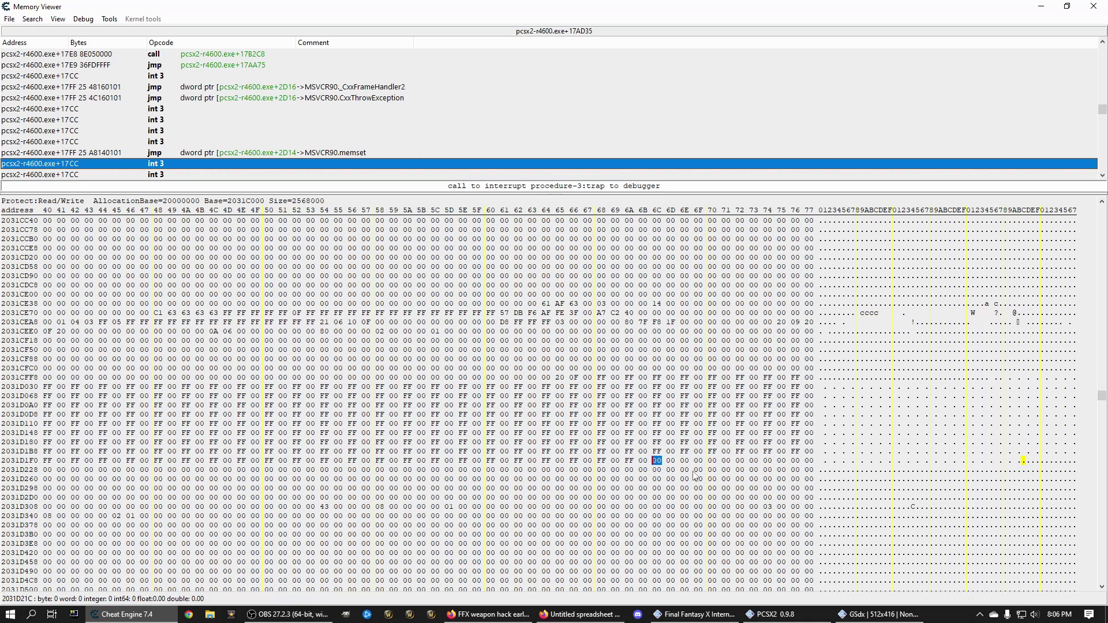
text(05)
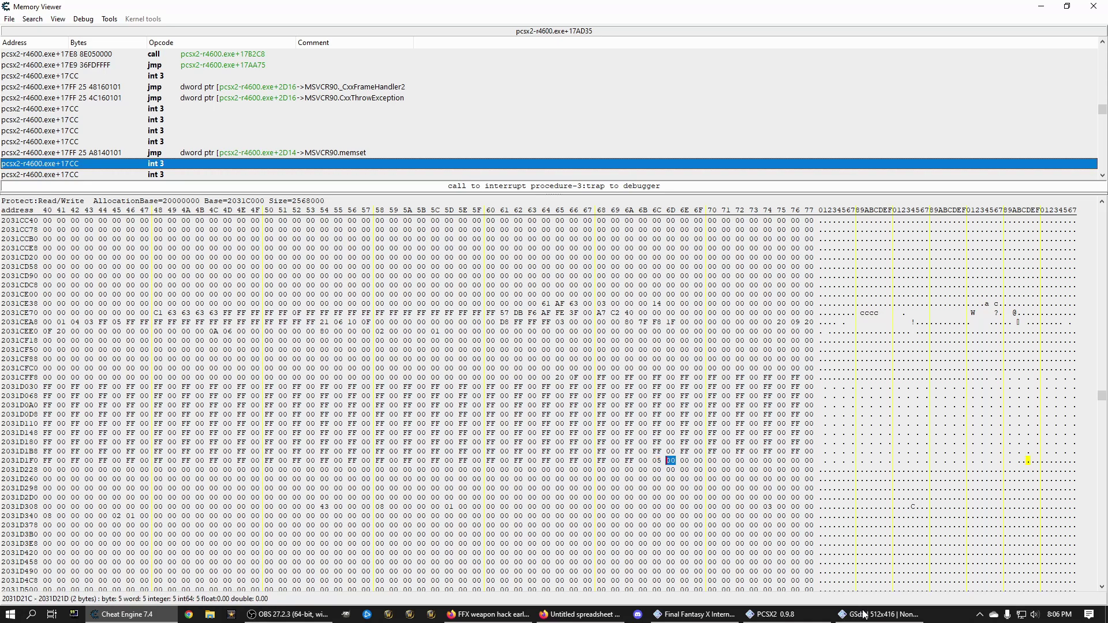
key(alt+Tab)
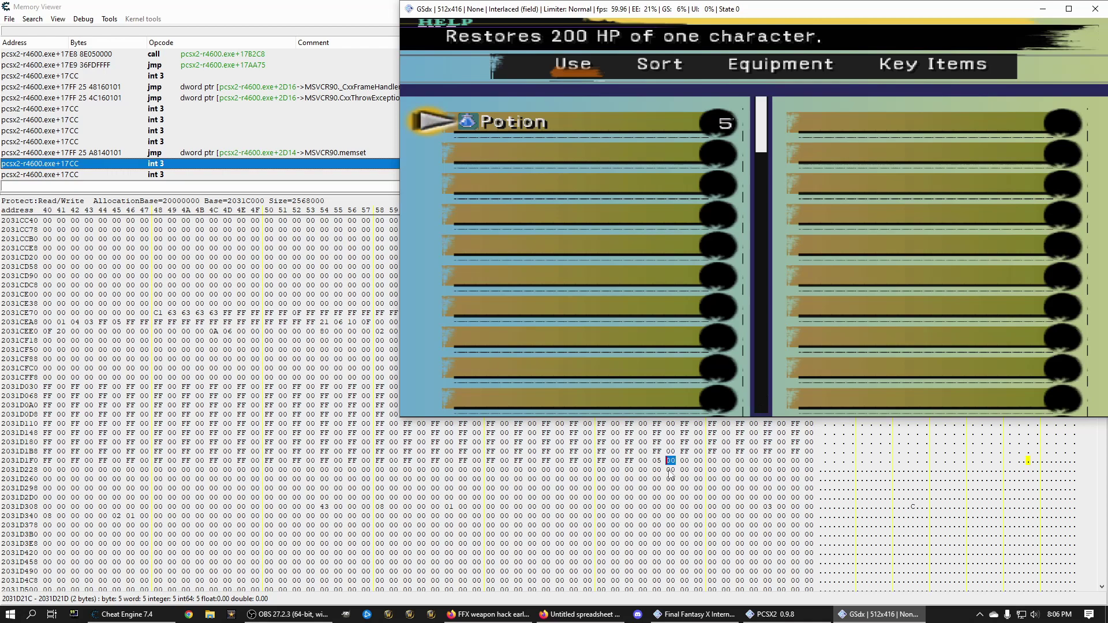
click(577, 614)
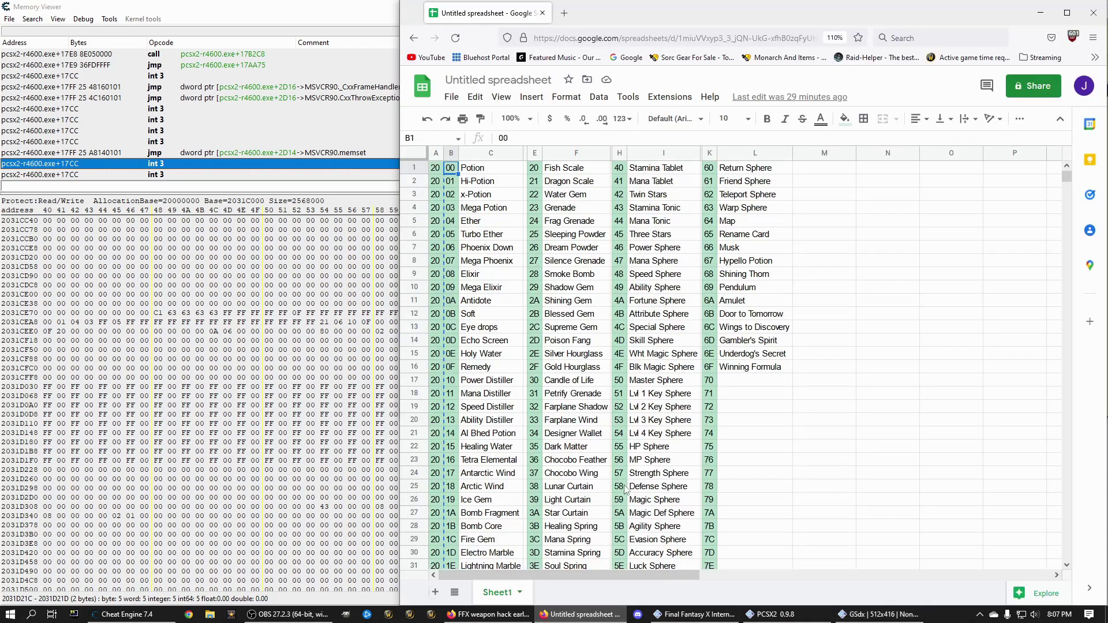
key(alt+Tab)
key(alt+Tab)
key(alt+Tab)
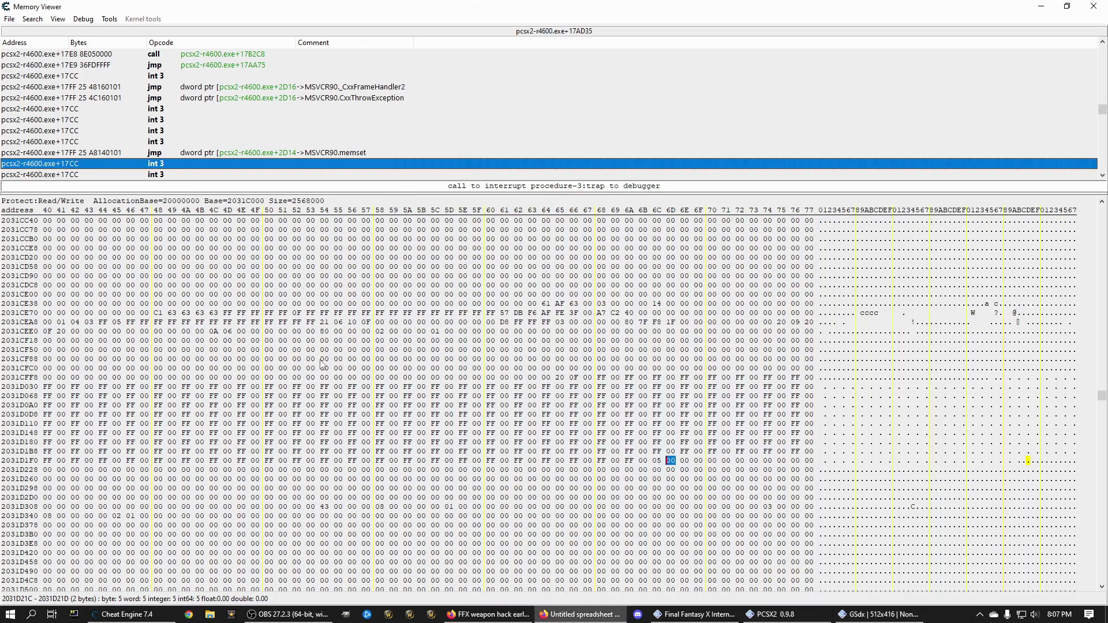
click(601, 378)
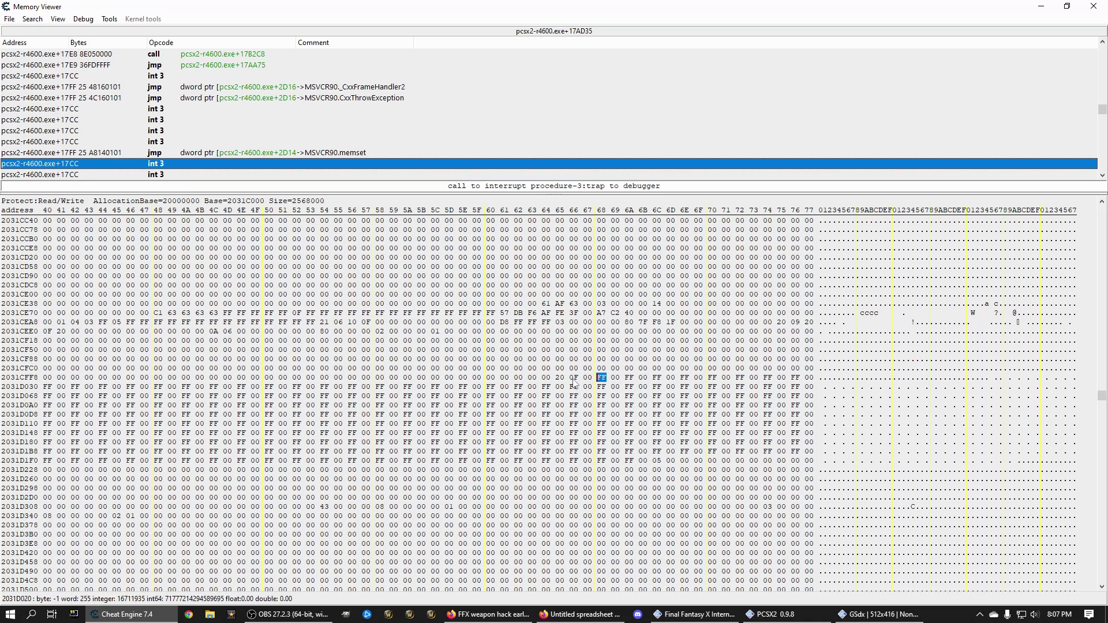
click(574, 379)
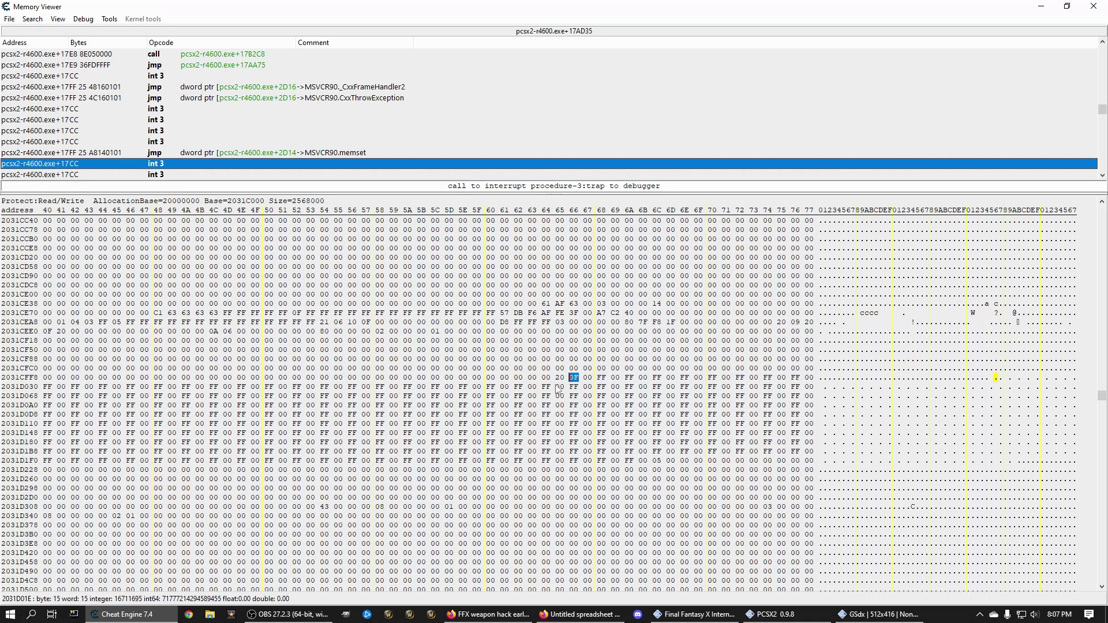
text(f)
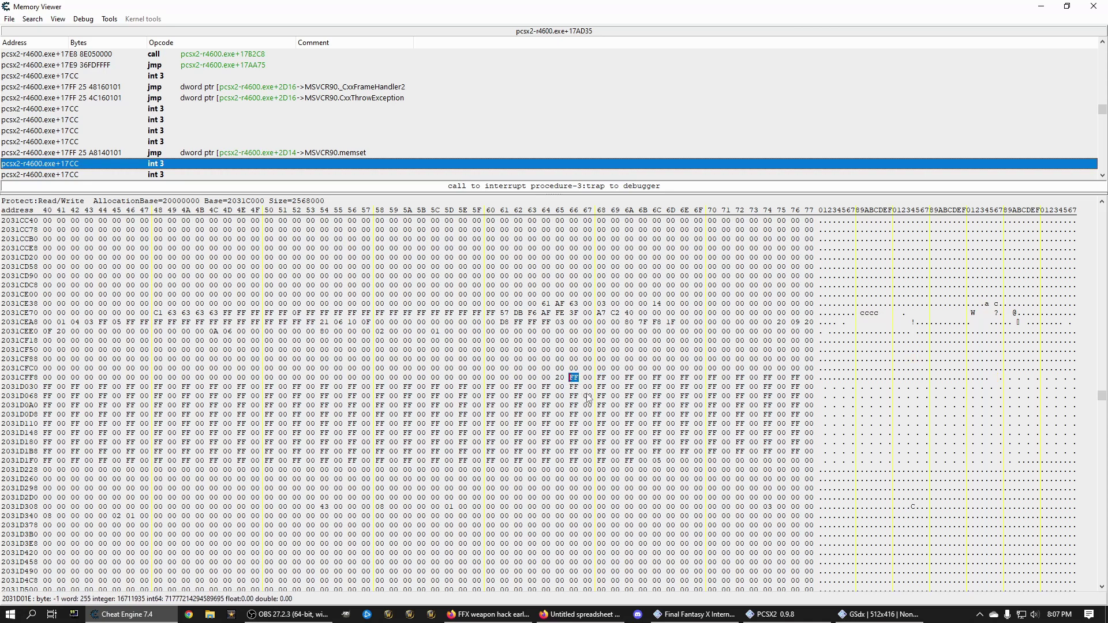
text(022003)
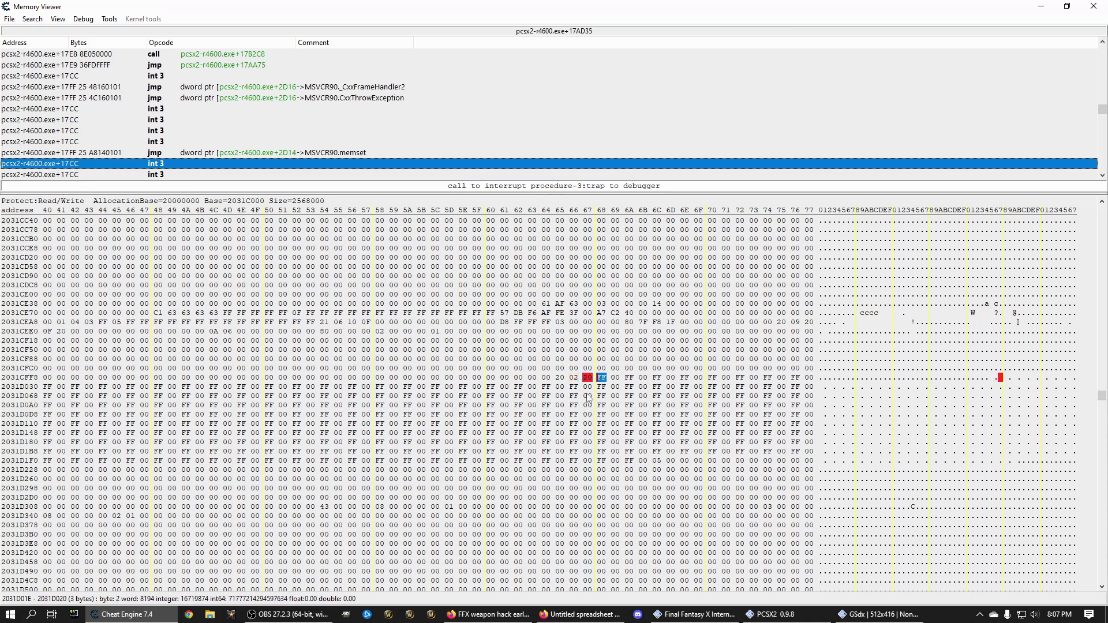
text(20042005)
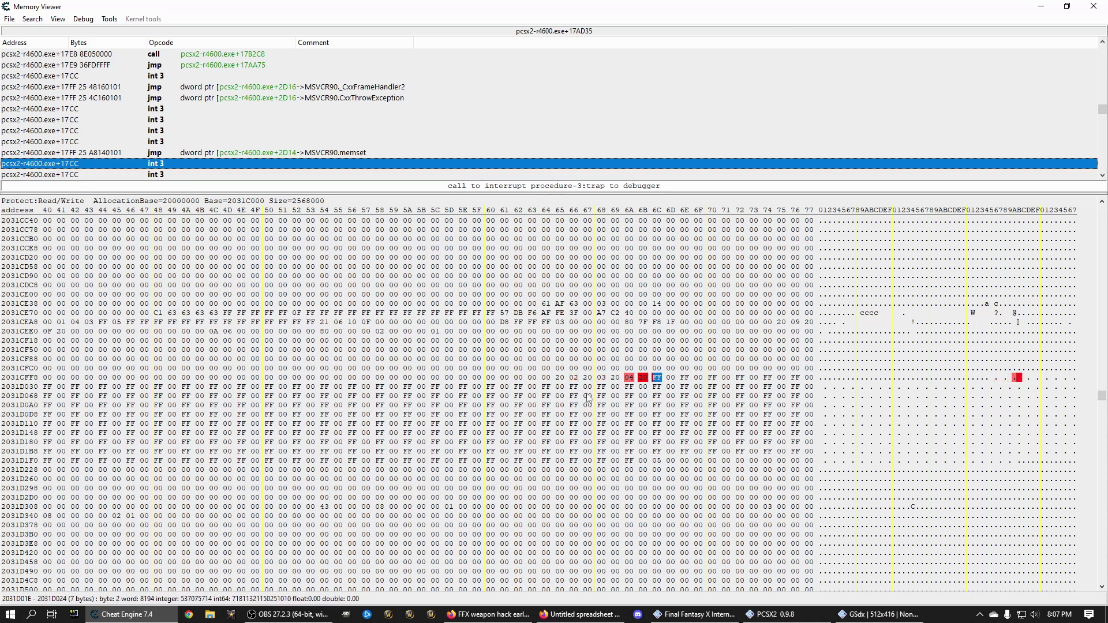
text(20)
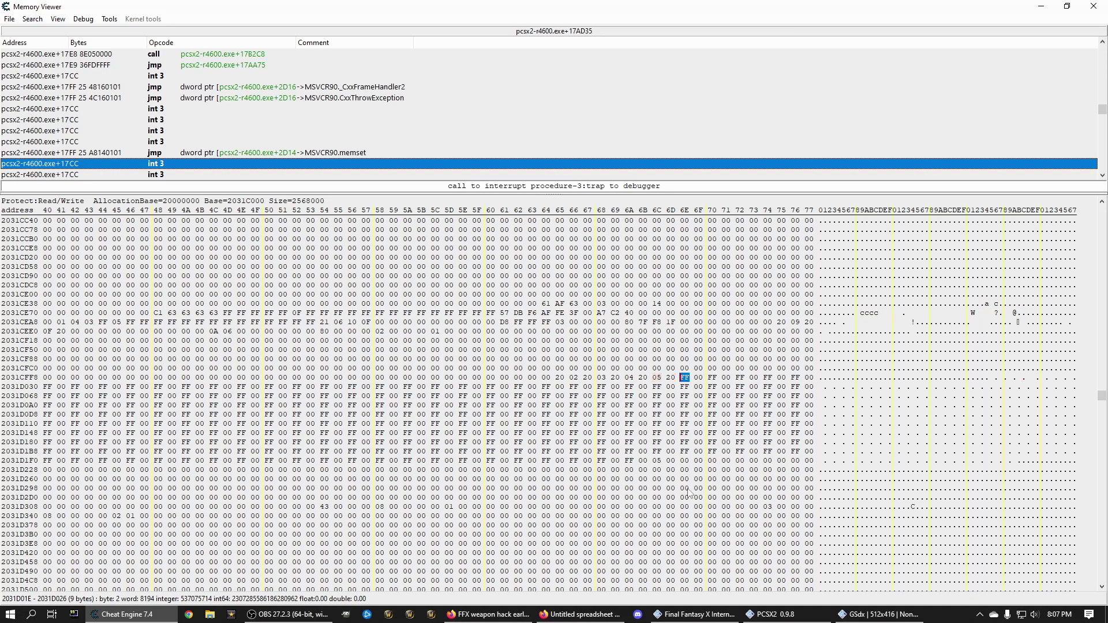
Switch to the spreadsheet and select the item codes 00 to 1F in B1:B32 to review the first block.
click(580, 615)
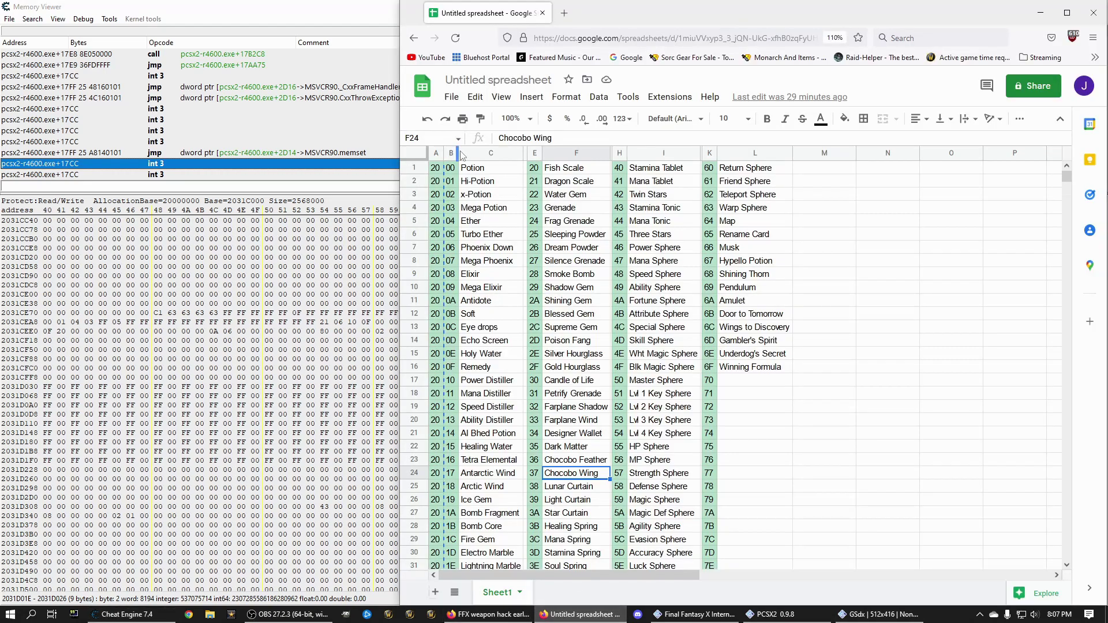
click(453, 172)
scroll(456, 479, down, 2)
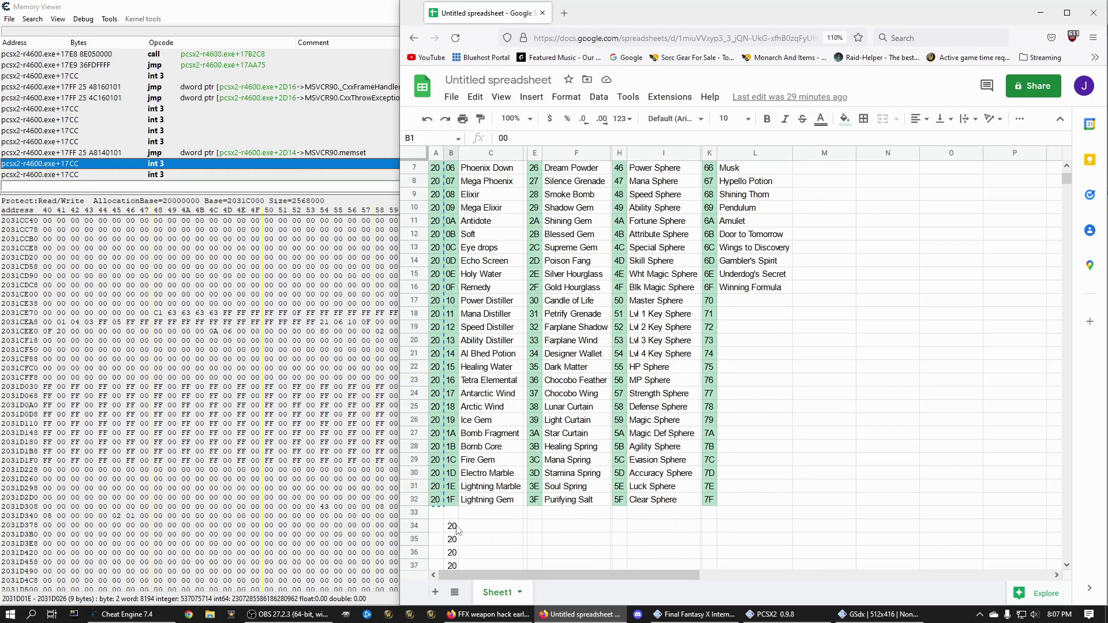
shift+click(456, 502)
scroll(451, 176, up, 2)
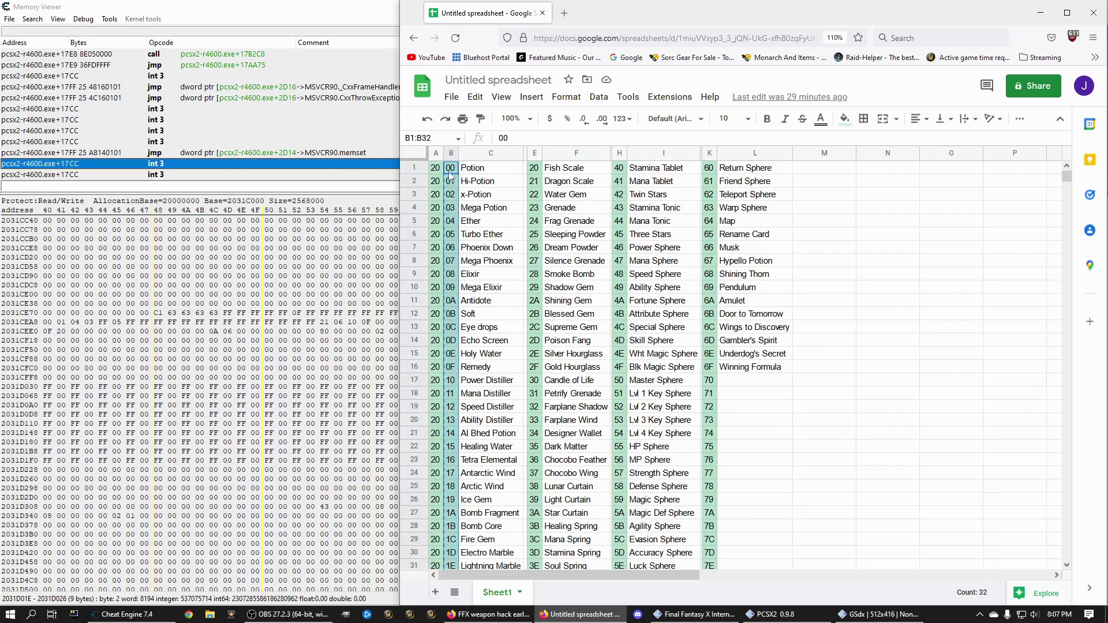
scroll(433, 359, down, 2)
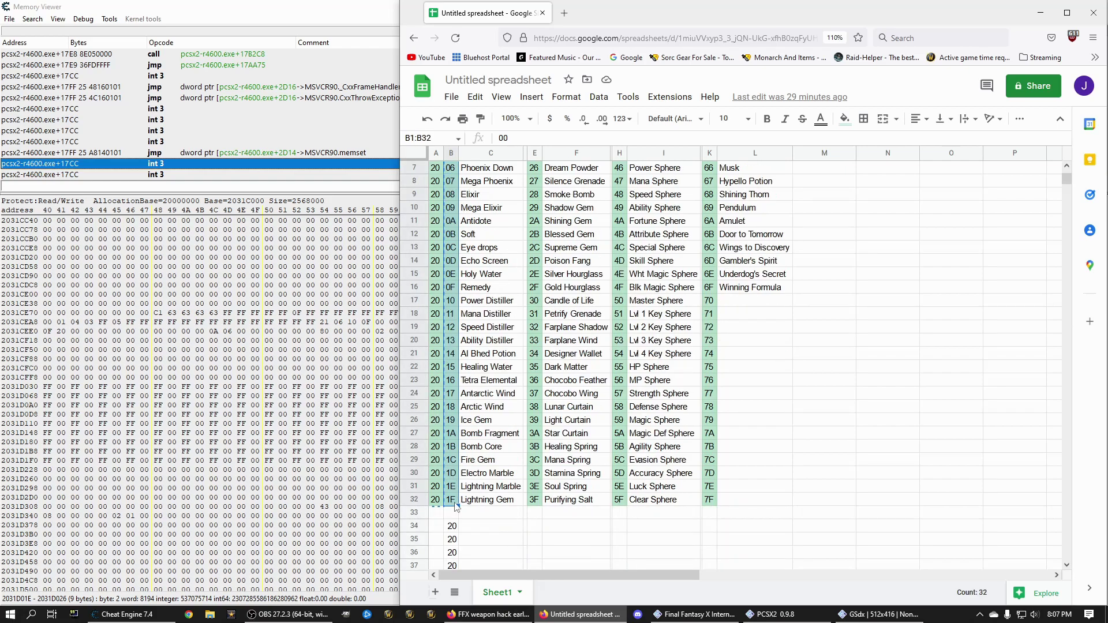
Overwrite the item ID bytes of the first five slots from 2031D01C with FF and reload the item list in the game window.
click(324, 433)
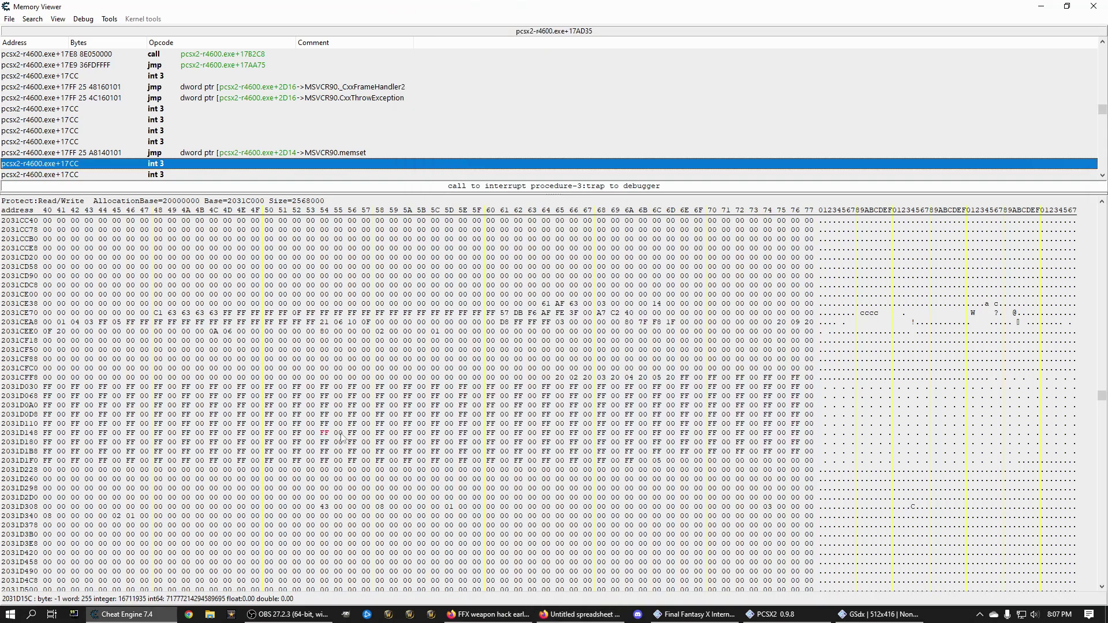
click(546, 378)
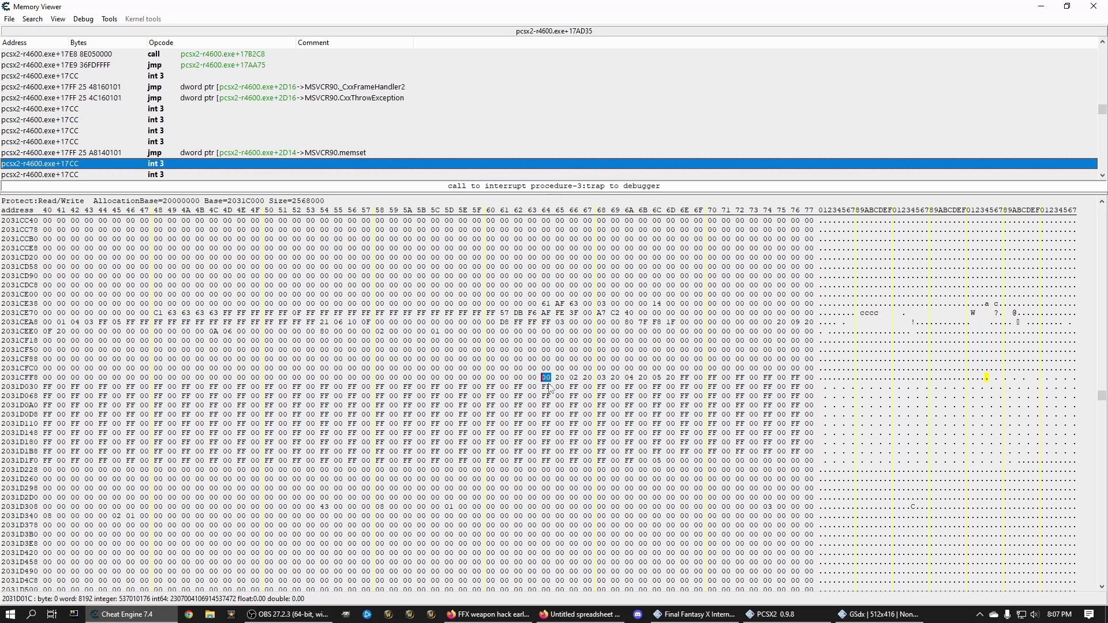
text(FF20FF20F3)
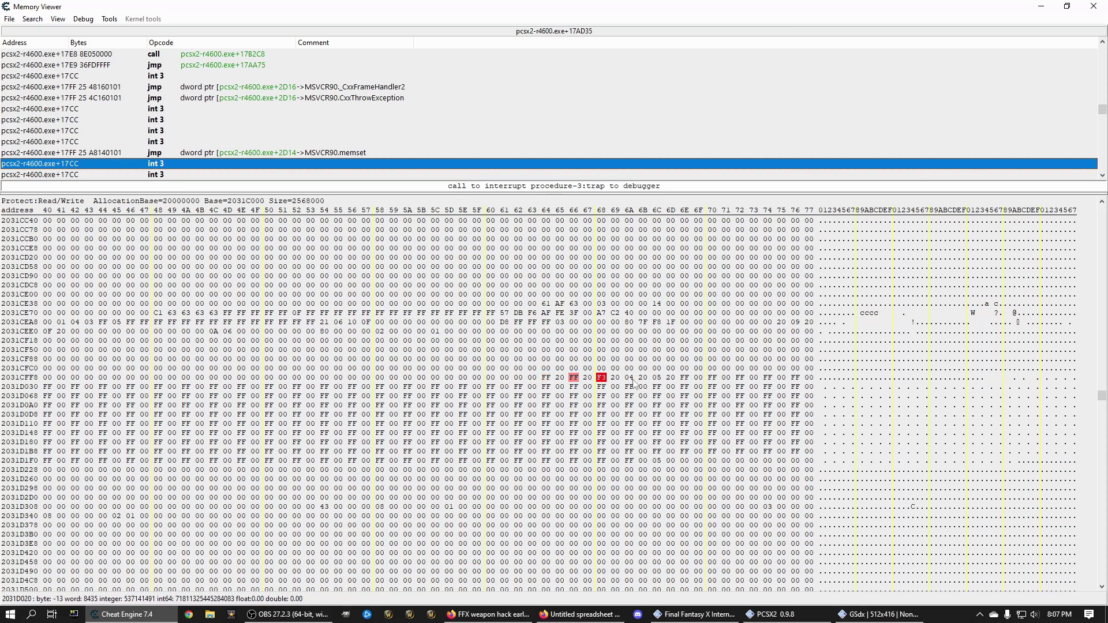
text(20FF20FF)
click(880, 614)
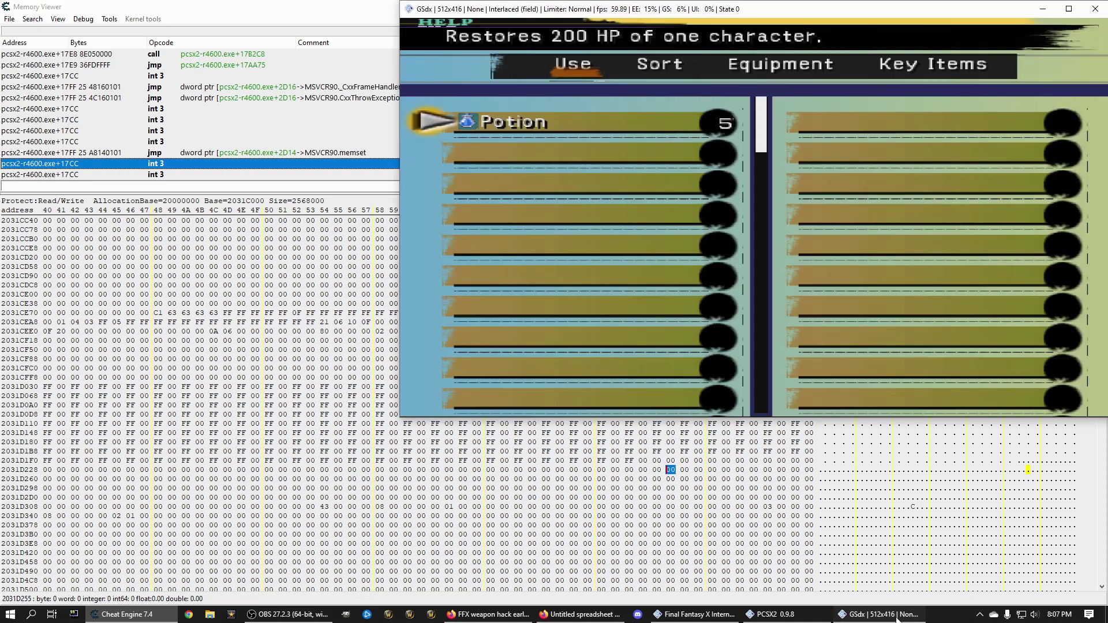
key(Escape)
key(Return)
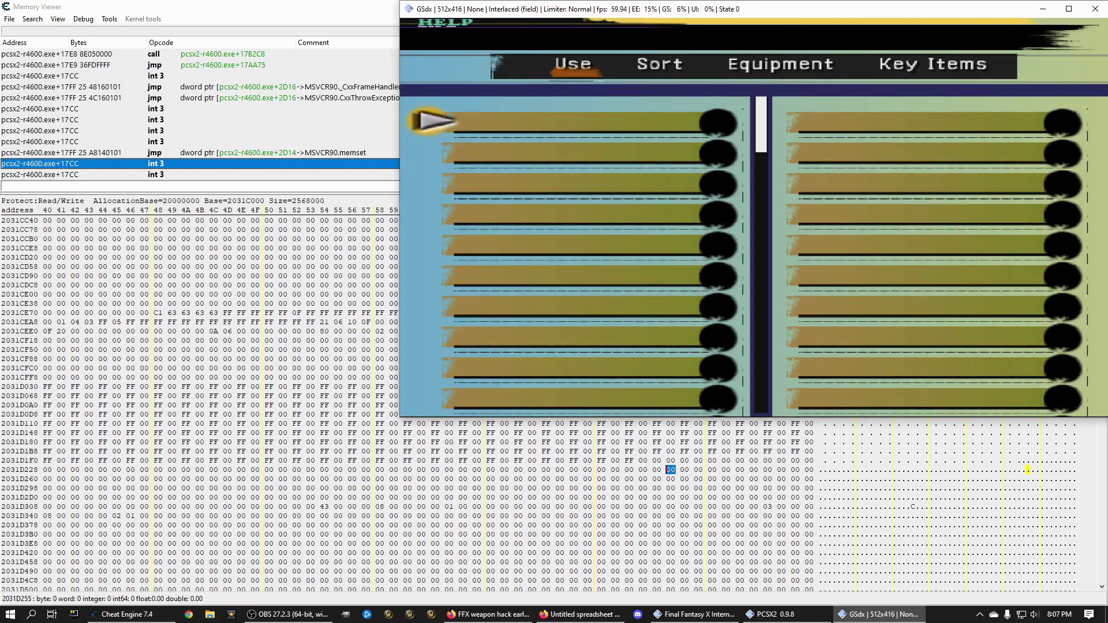
Copy the item codes 00 to 1F from cells B1:B32 of the spreadsheet.
click(580, 614)
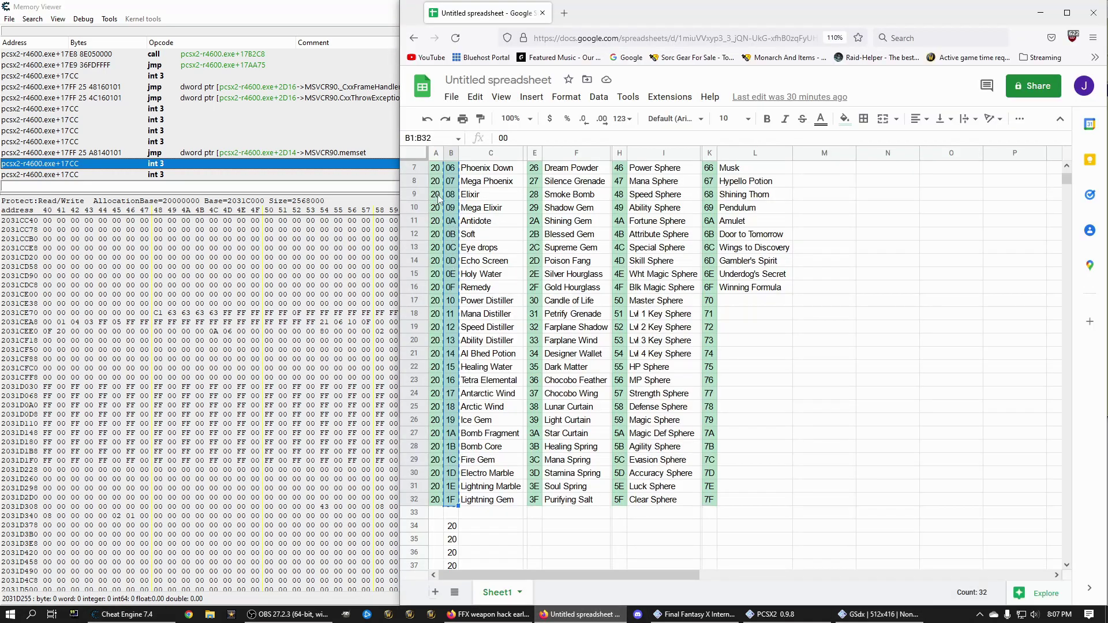
key(ctrl+c)
click(451, 170)
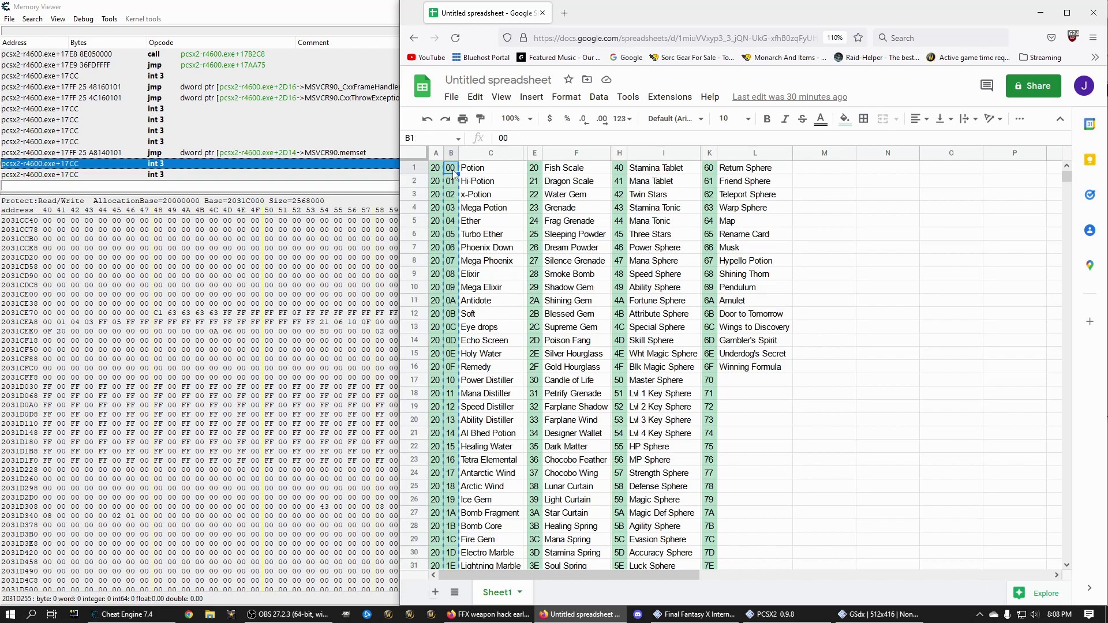
click(437, 169)
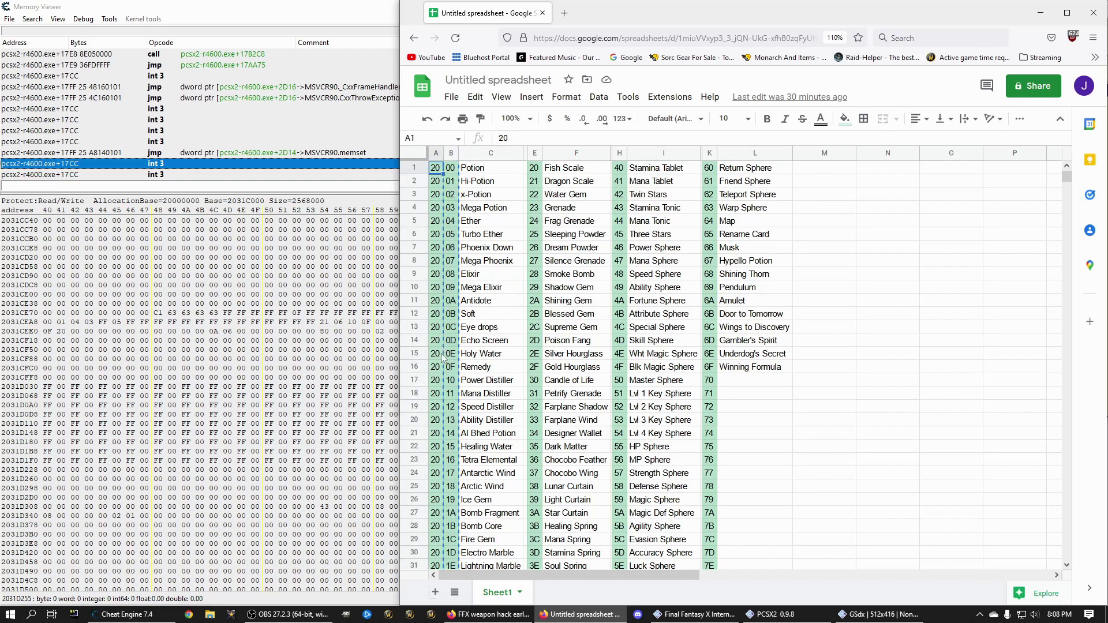
scroll(437, 542, down, 4)
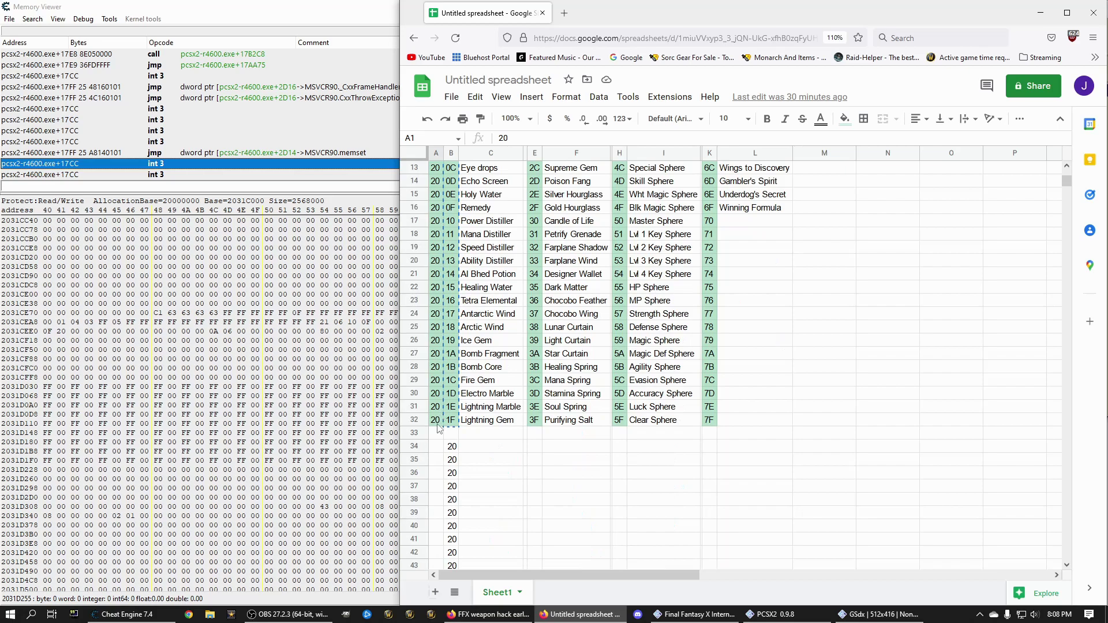
scroll(438, 428, up, 4)
key(Right)
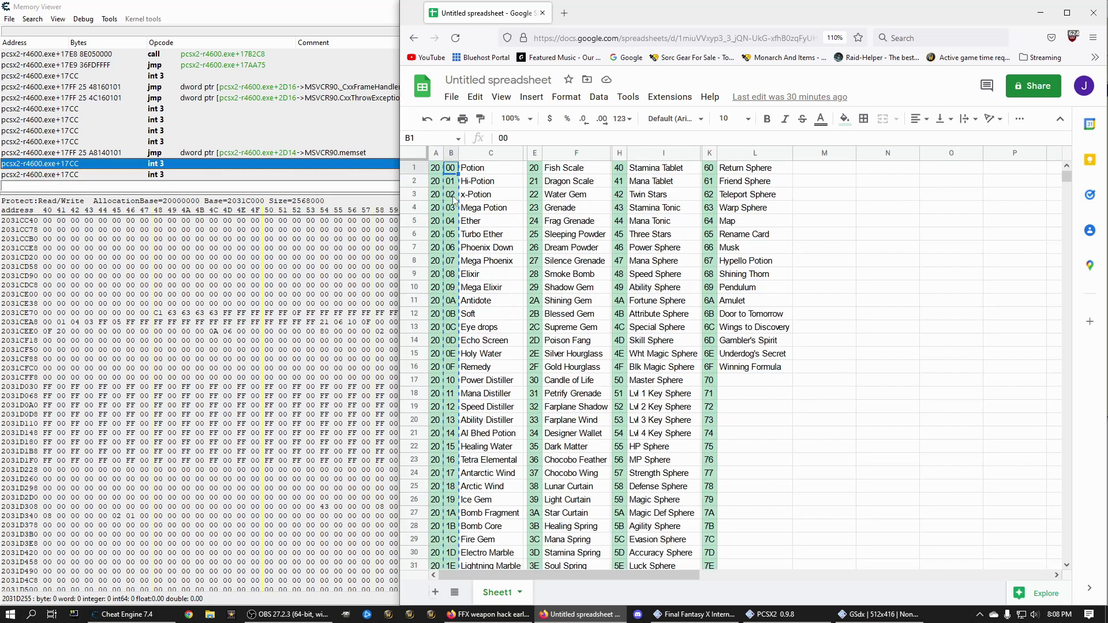
scroll(455, 466, down, 2)
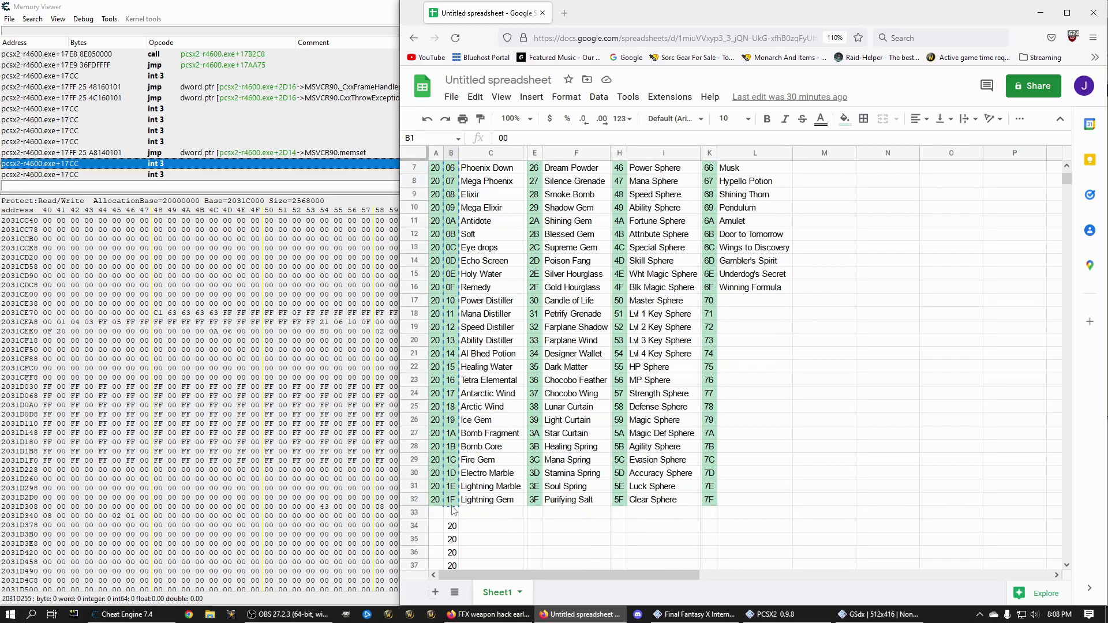
shift+click(453, 505)
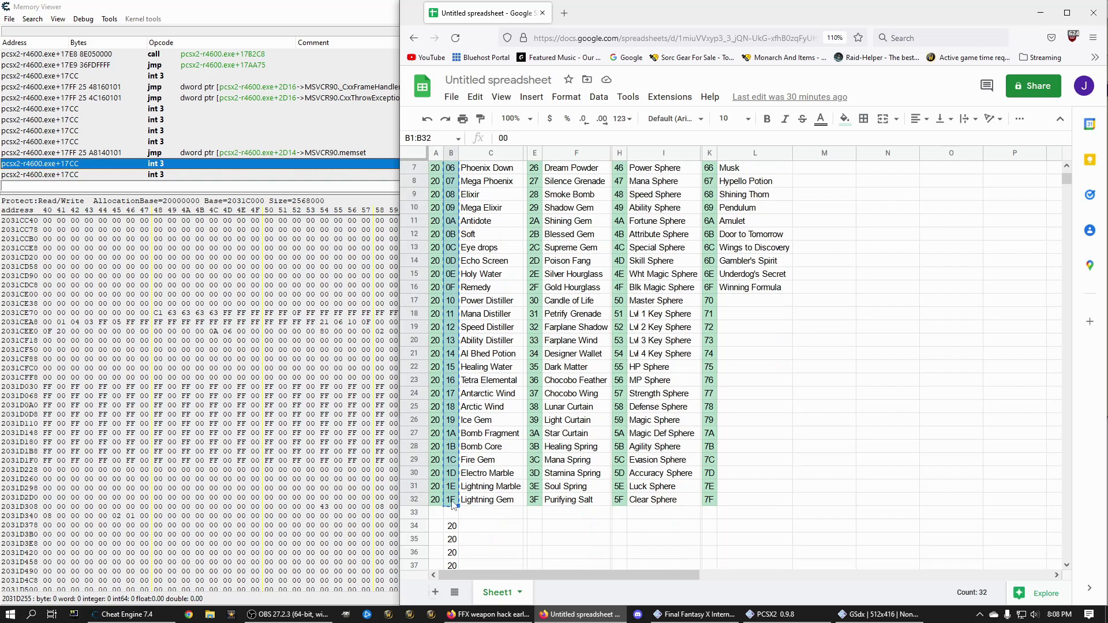
Paste the copied item codes 00 to 1F into the Memory Viewer's hex dump starting at address 2031D01C.
click(298, 276)
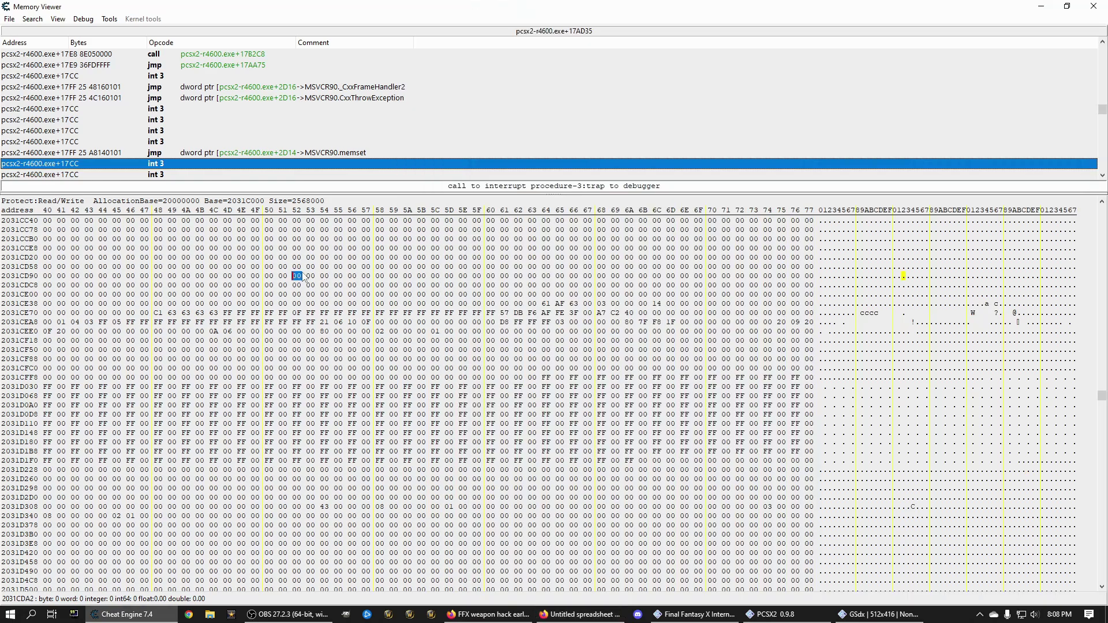
click(546, 378)
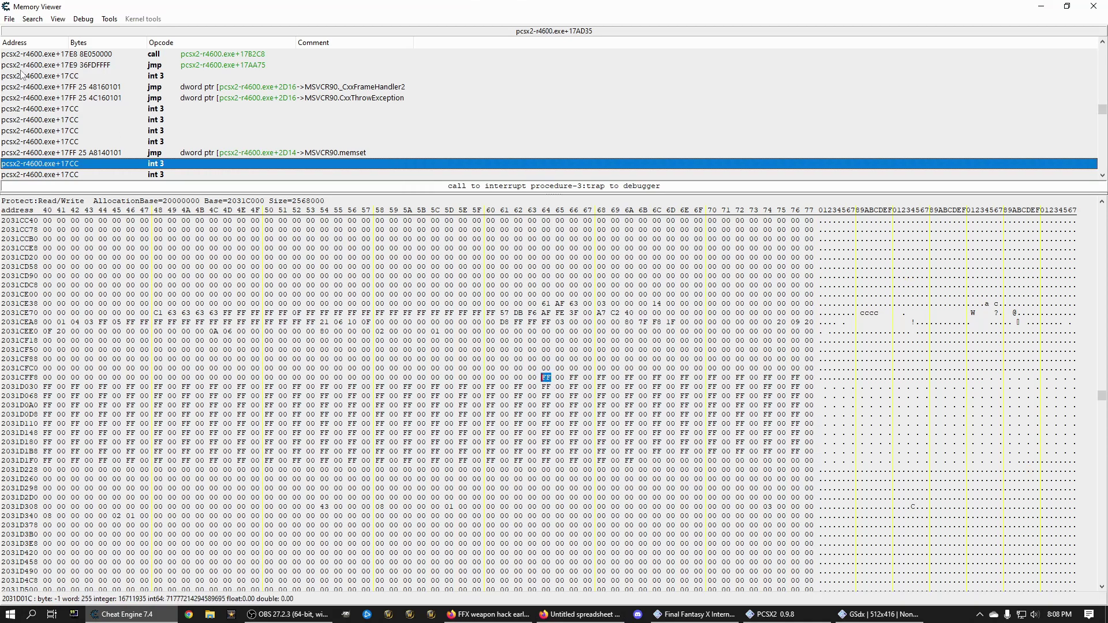
click(9, 19)
mouse_move(27, 23)
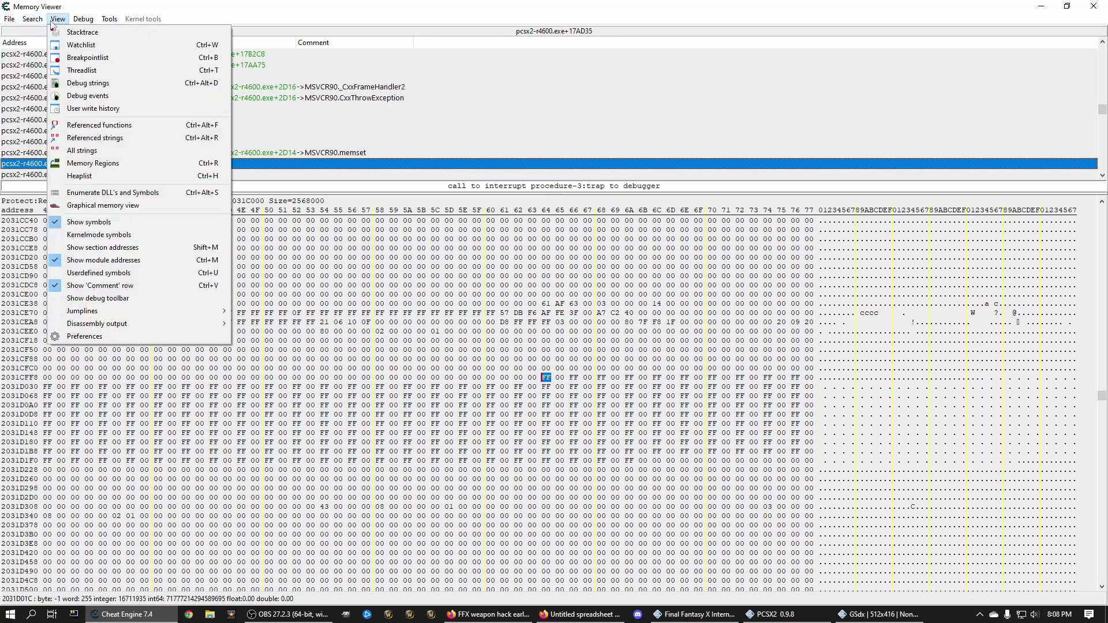
click(196, 20)
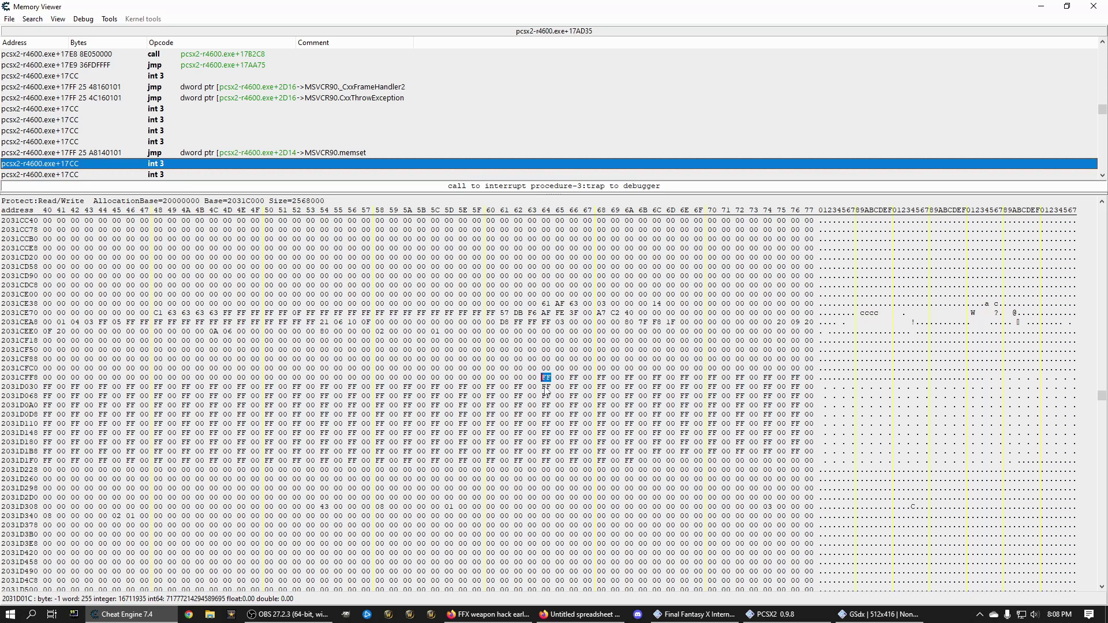
key(ctrl+v)
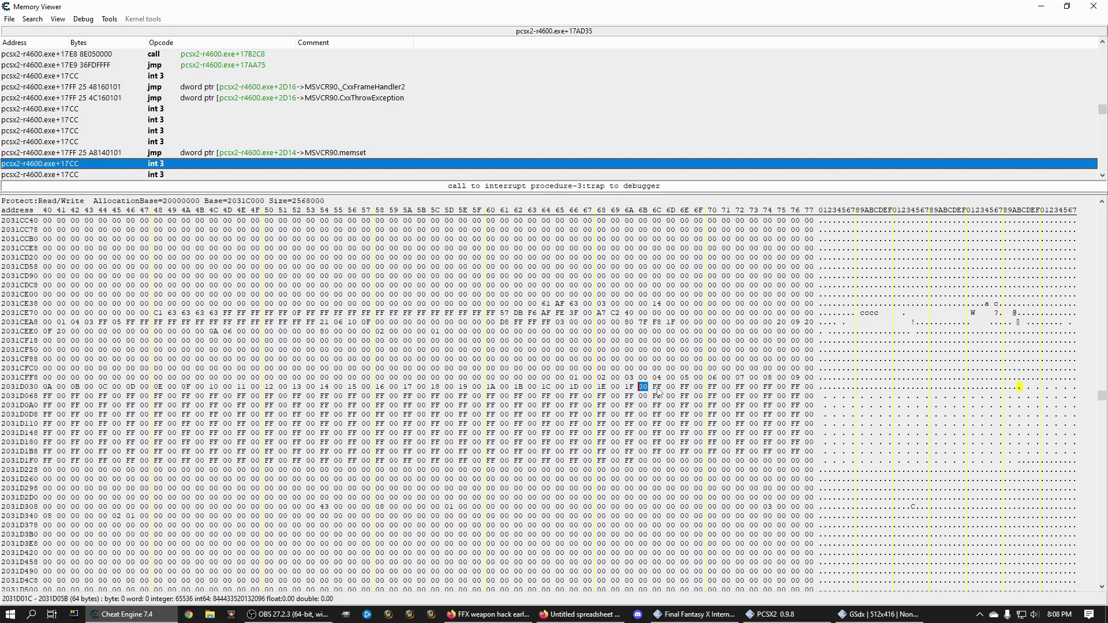
Locate the next free item slot at 2031D05C and copy the item codes 20 to 3F from cells E1:E32 of the spreadsheet.
click(657, 387)
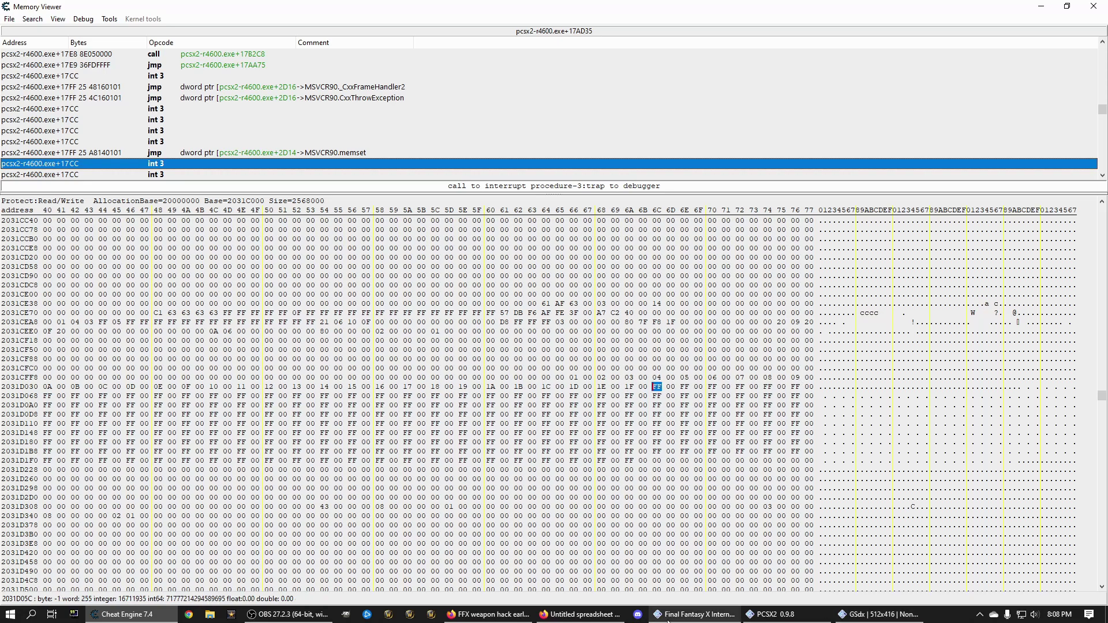
click(580, 614)
scroll(545, 173, up, 2)
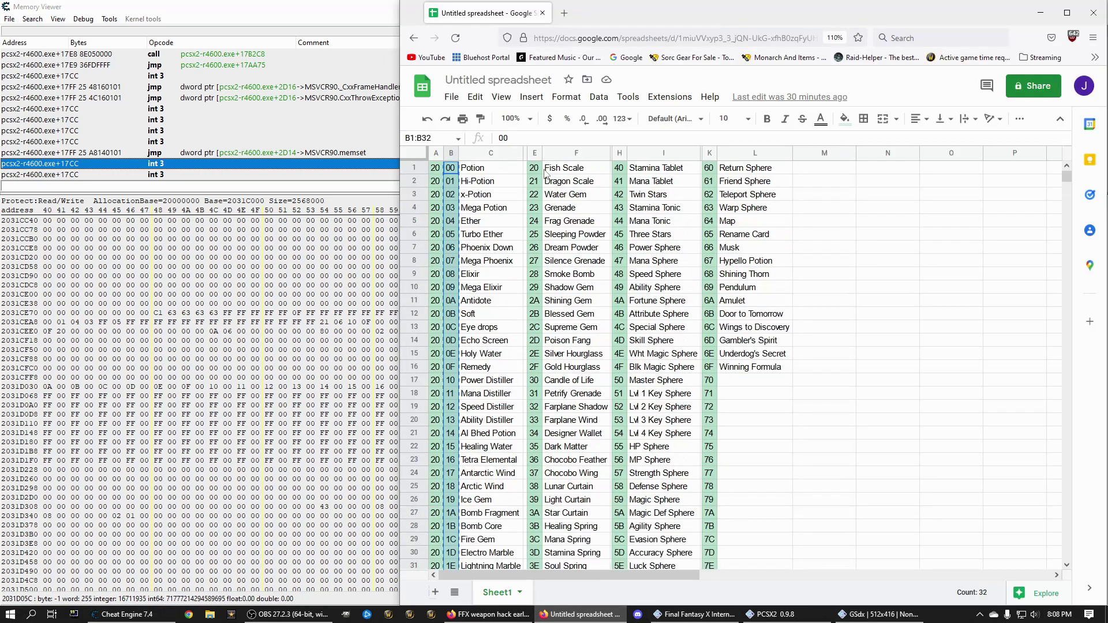
click(541, 168)
scroll(538, 228, down, 6)
shift+click(540, 343)
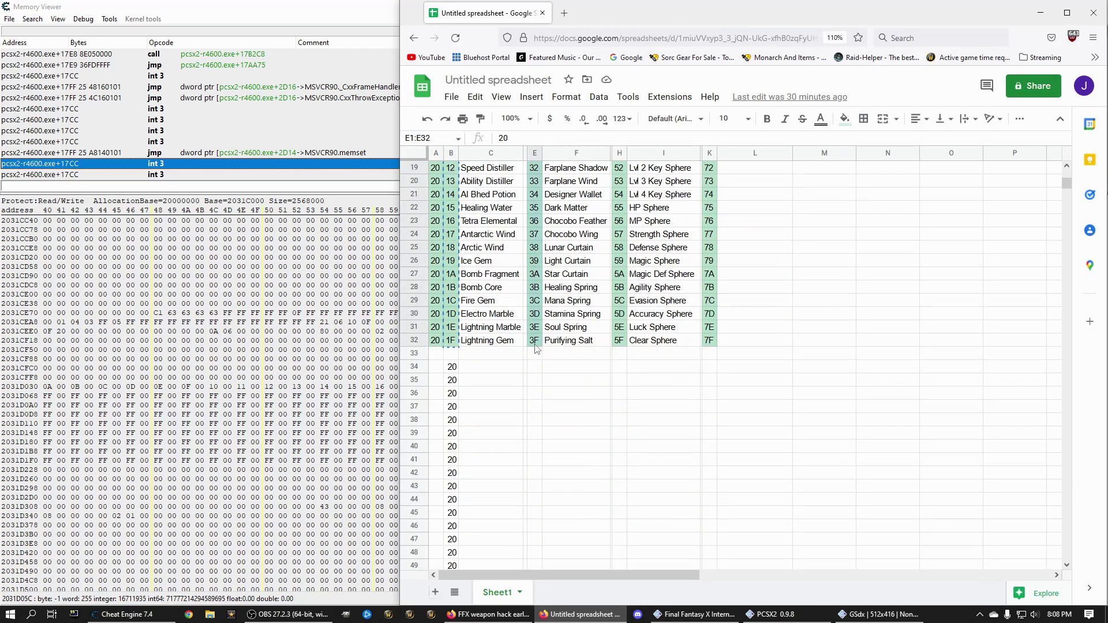
Paste the item codes 20 to 3F into the hex dump starting at address 2031D05C.
click(375, 402)
click(352, 378)
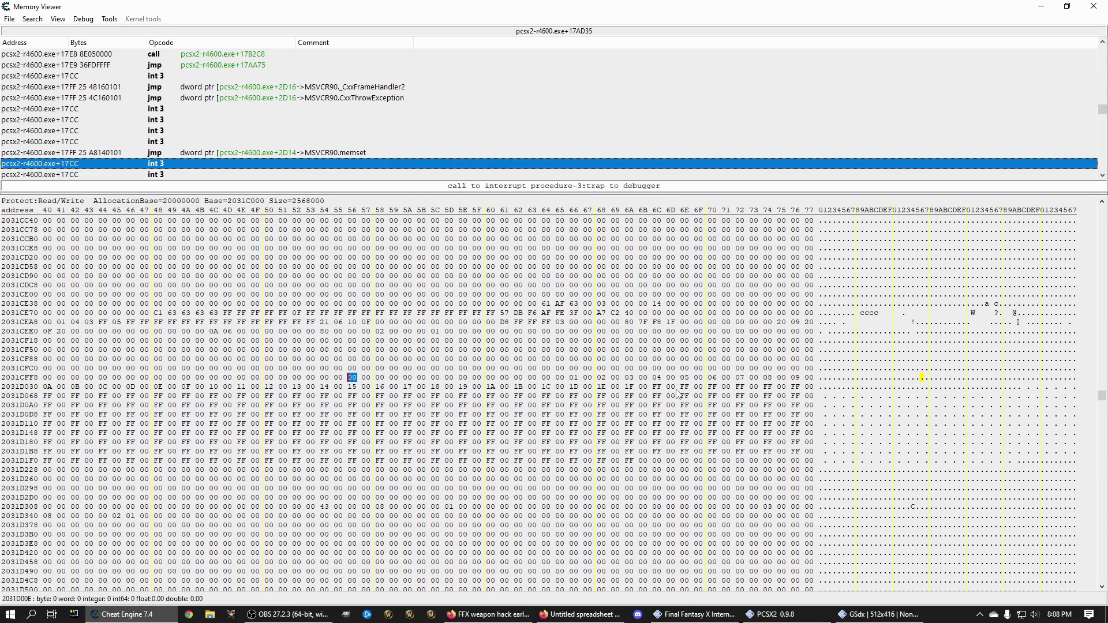
click(656, 387)
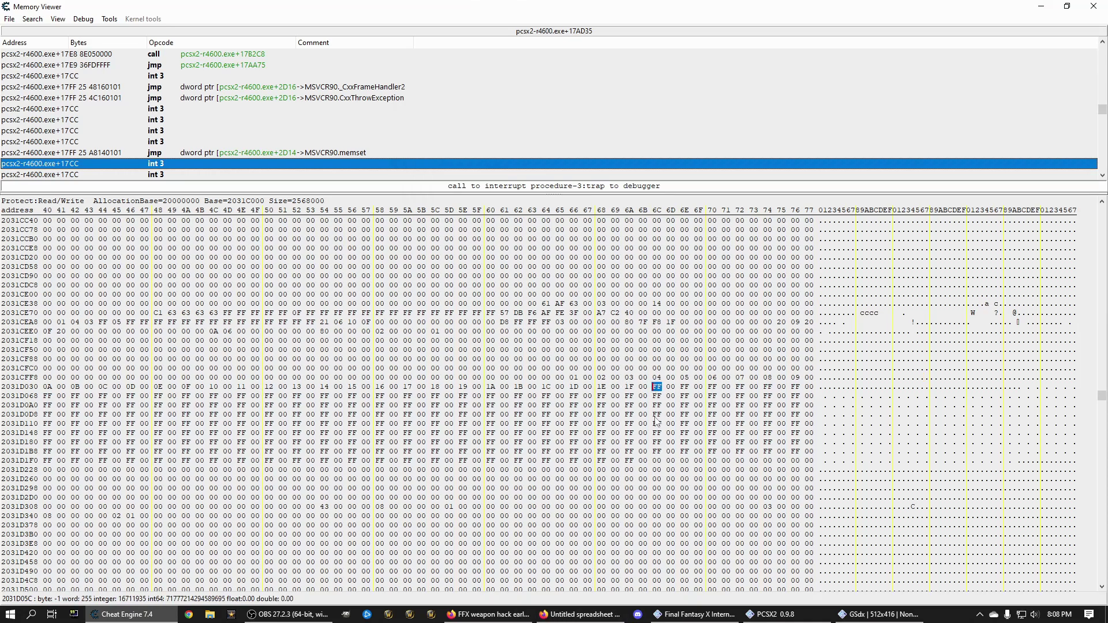
key(ctrl+v)
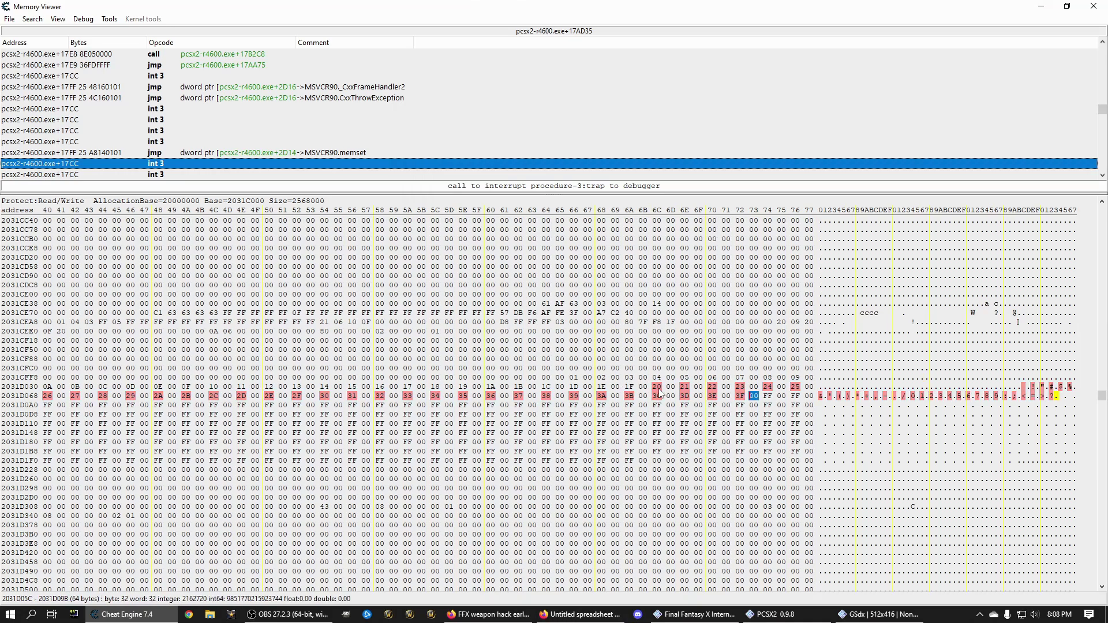
Switch to the spreadsheet and copy the item codes 40 to 5F from cells H1:H32.
click(580, 614)
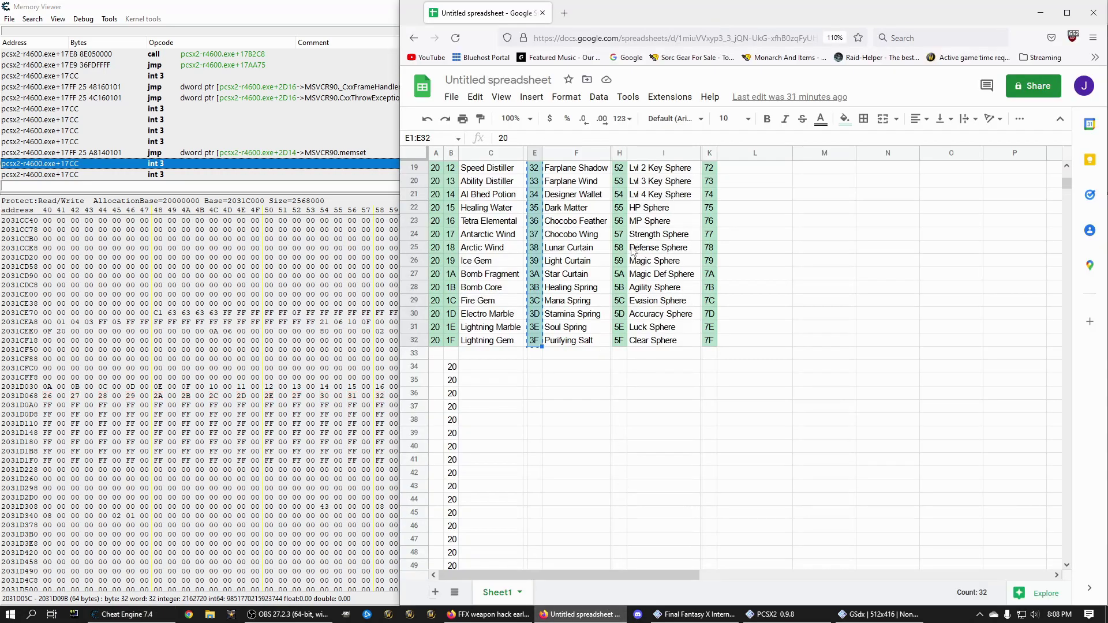
key(Right)
key(Right)
scroll(617, 248, down, 5)
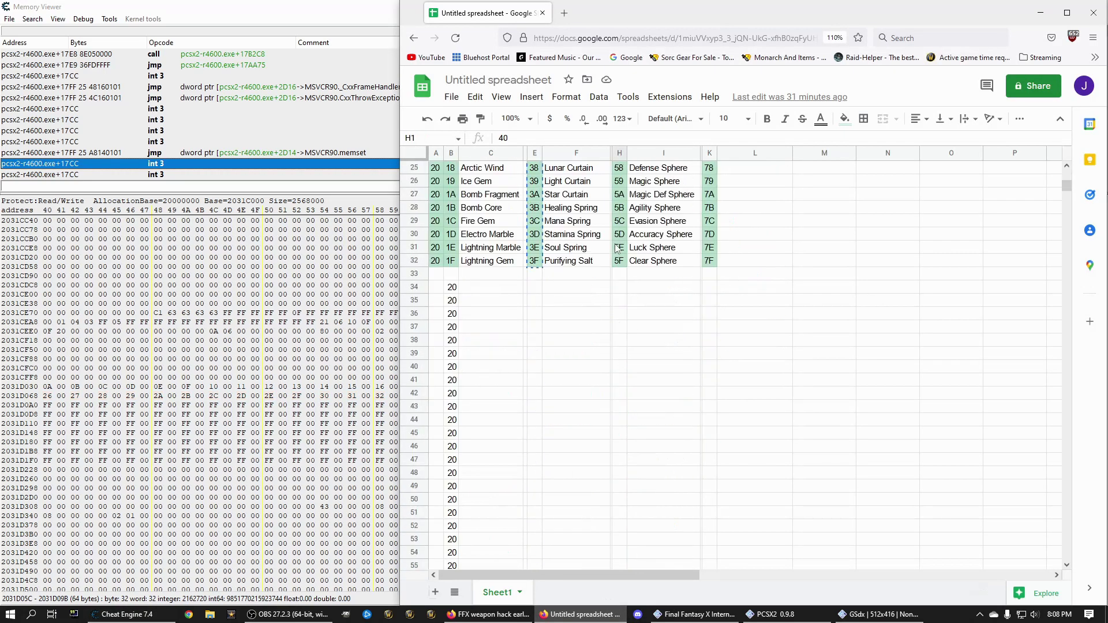
scroll(616, 248, up, 3)
shift+click(622, 346)
Paste the item codes 40 to 5F into the Memory Viewer's hex dump starting at address 2031D09C.
click(297, 414)
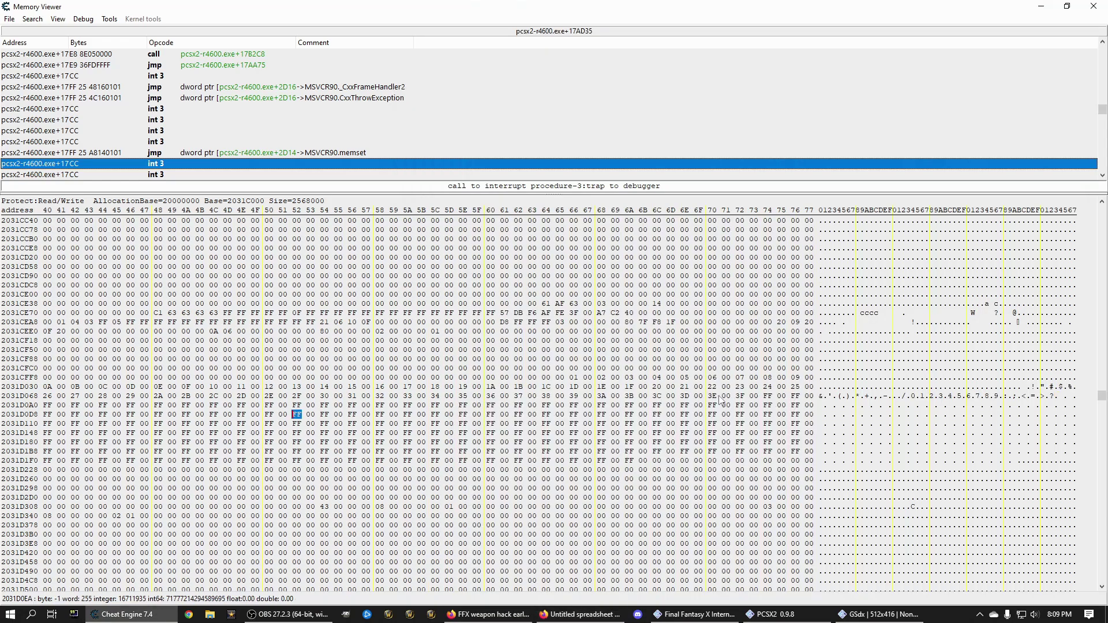
click(768, 396)
key(ctrl+v)
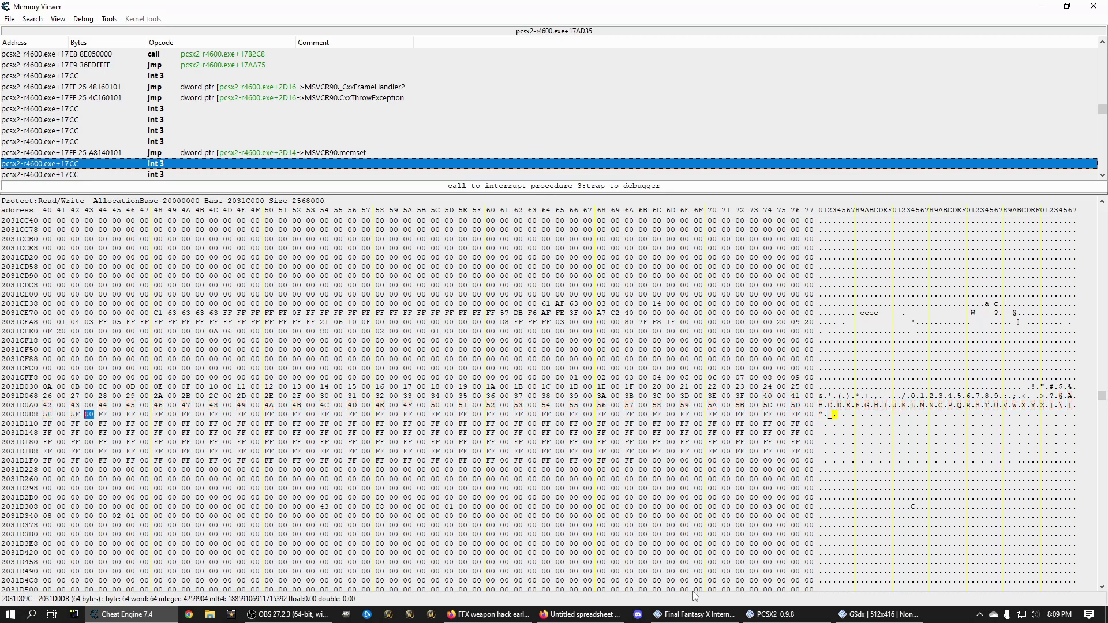
Switch to the spreadsheet and copy the item codes 60 to 6F from cells K1:K16.
click(580, 615)
scroll(689, 244, up, 6)
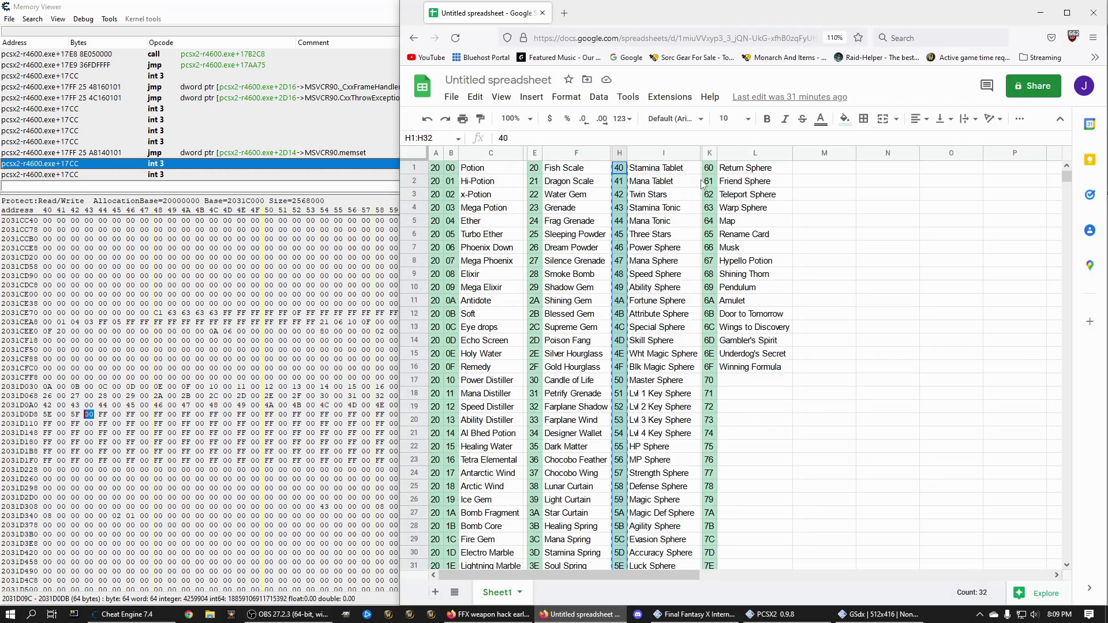
drag(714, 171, 714, 373)
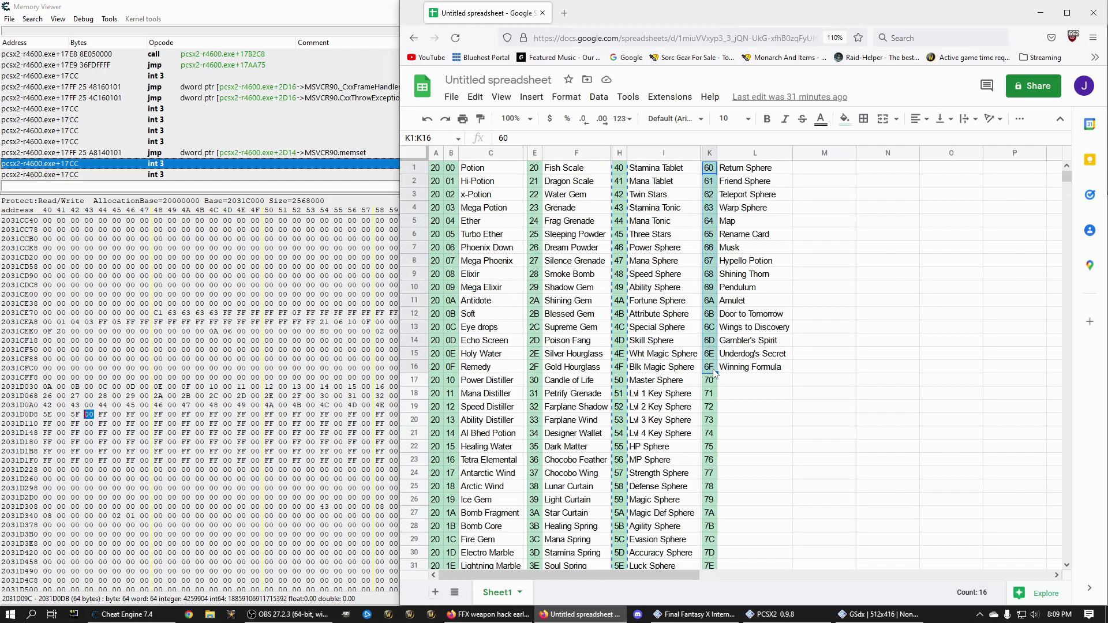
Paste the item codes 60 to 6F into the Memory Viewer's hex dump starting at address 2031D0DC.
click(60, 452)
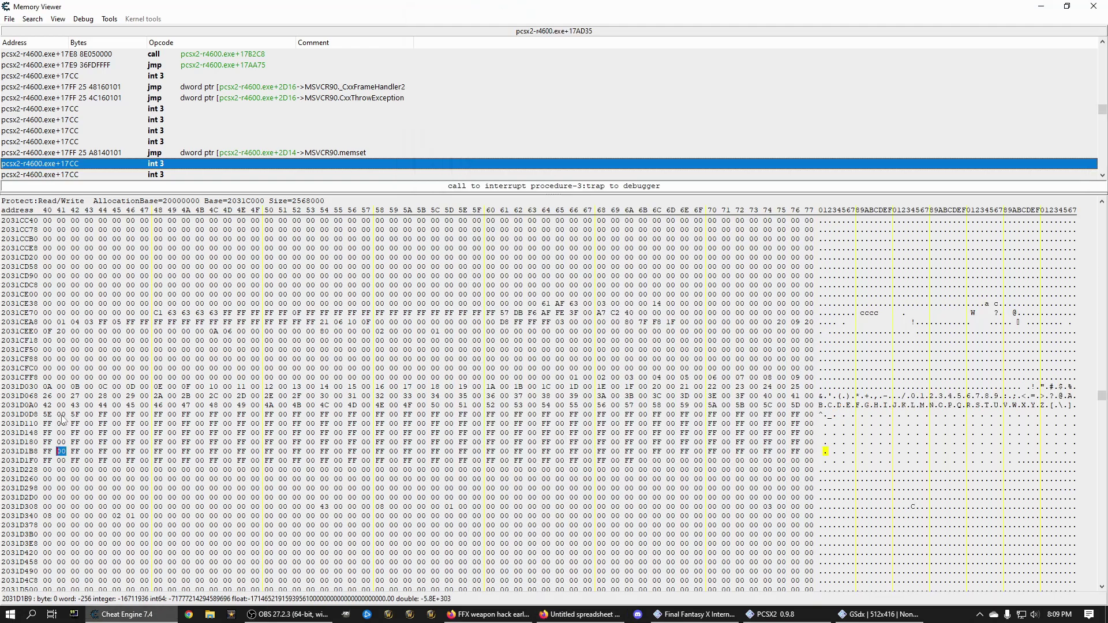
click(103, 415)
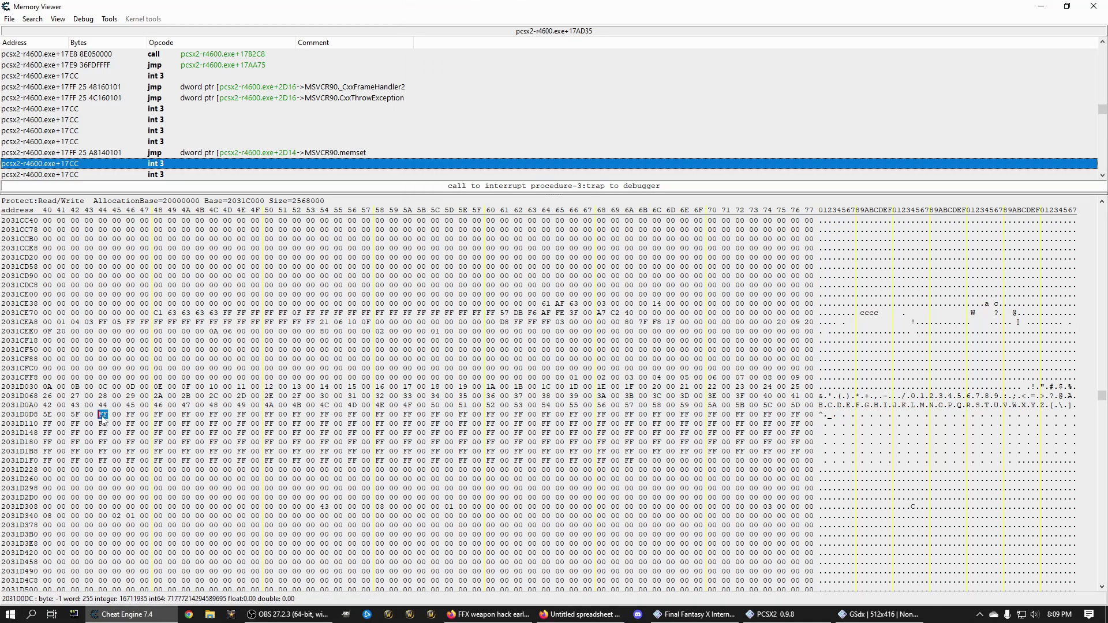
key(ctrl+v)
click(519, 415)
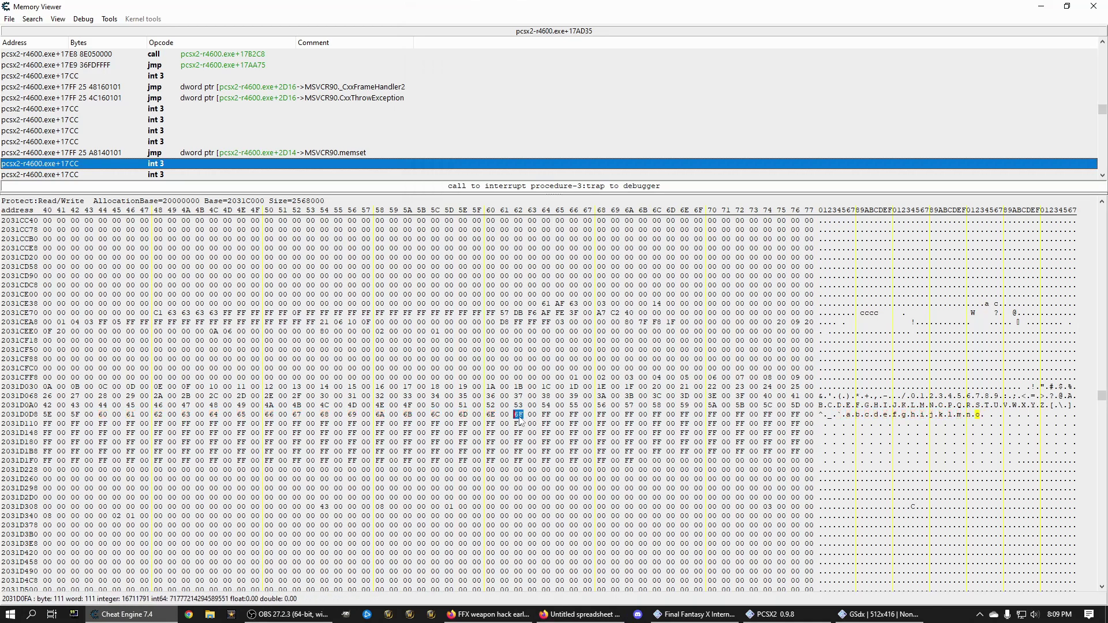
Switch to the spreadsheet and copy the column of 20 values from cells A1:A32.
click(580, 614)
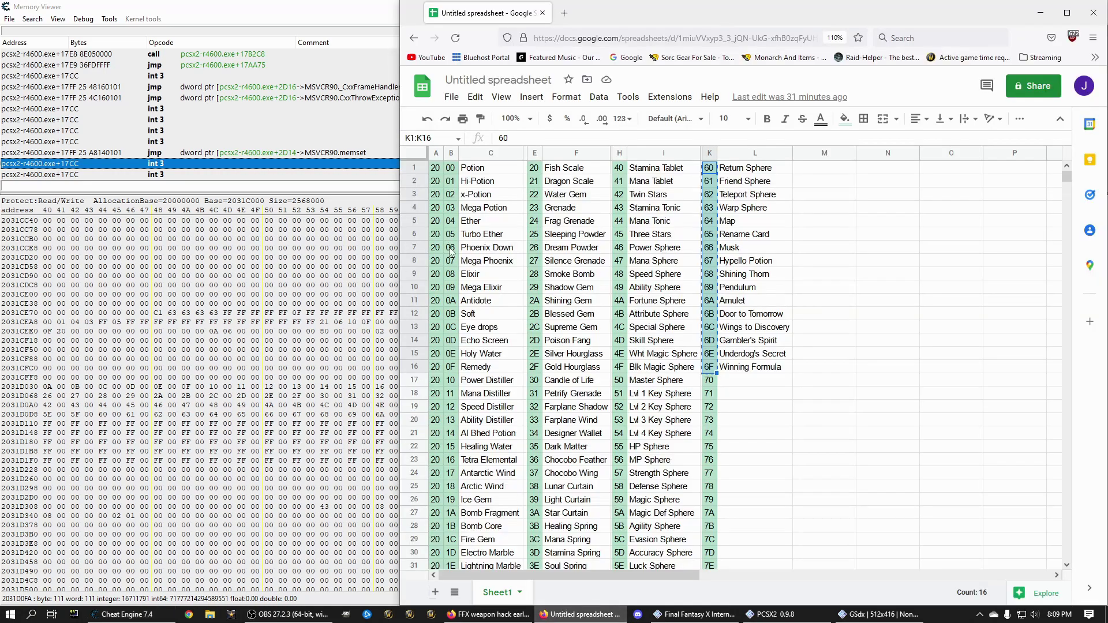
click(440, 170)
scroll(443, 369, down, 2)
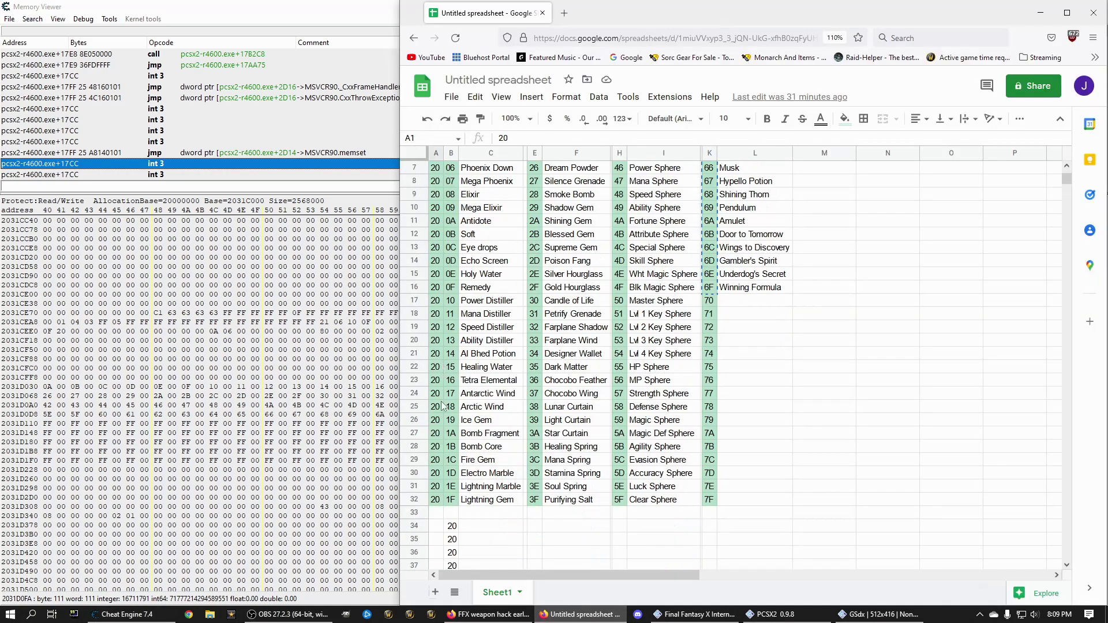
shift+click(435, 500)
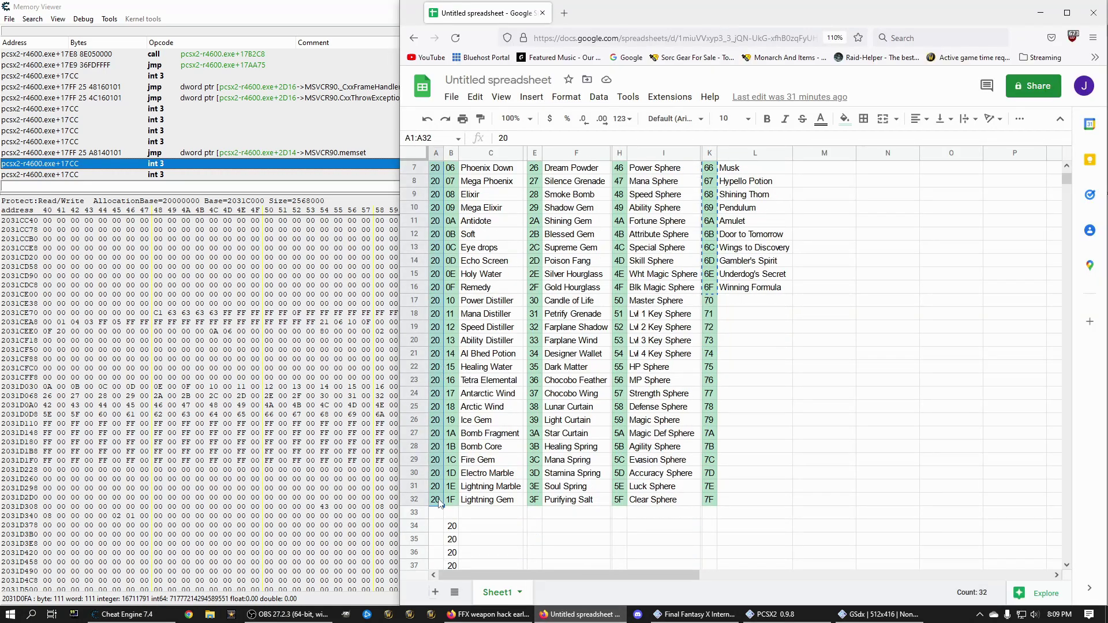
Paste the 20 values into the second bytes of the first 32 item slots, starting at address 2031D01D.
click(331, 315)
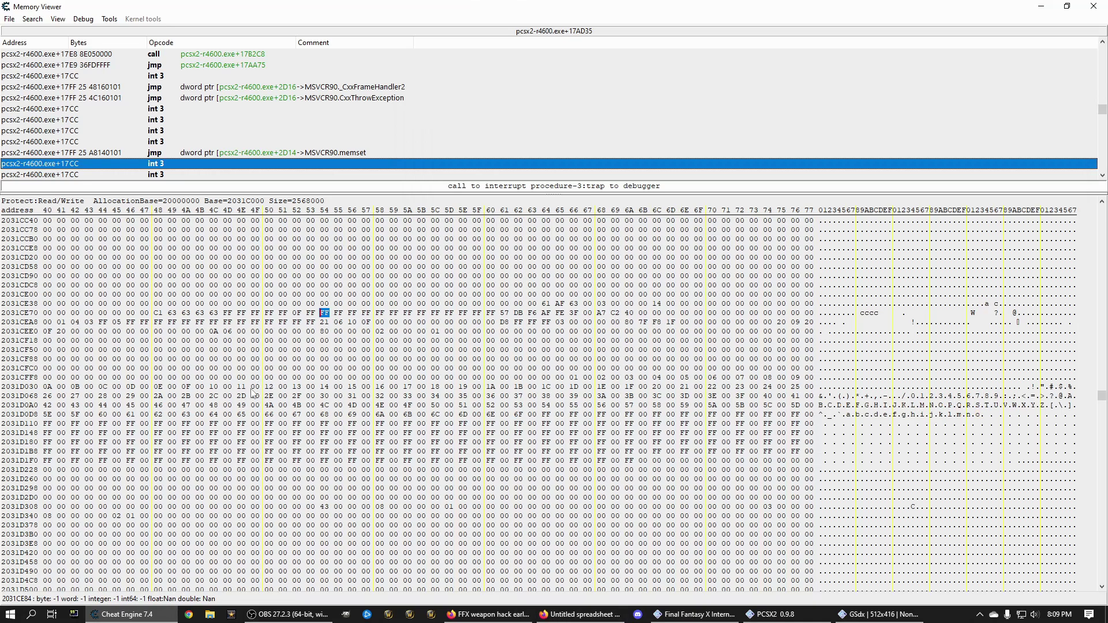
click(602, 378)
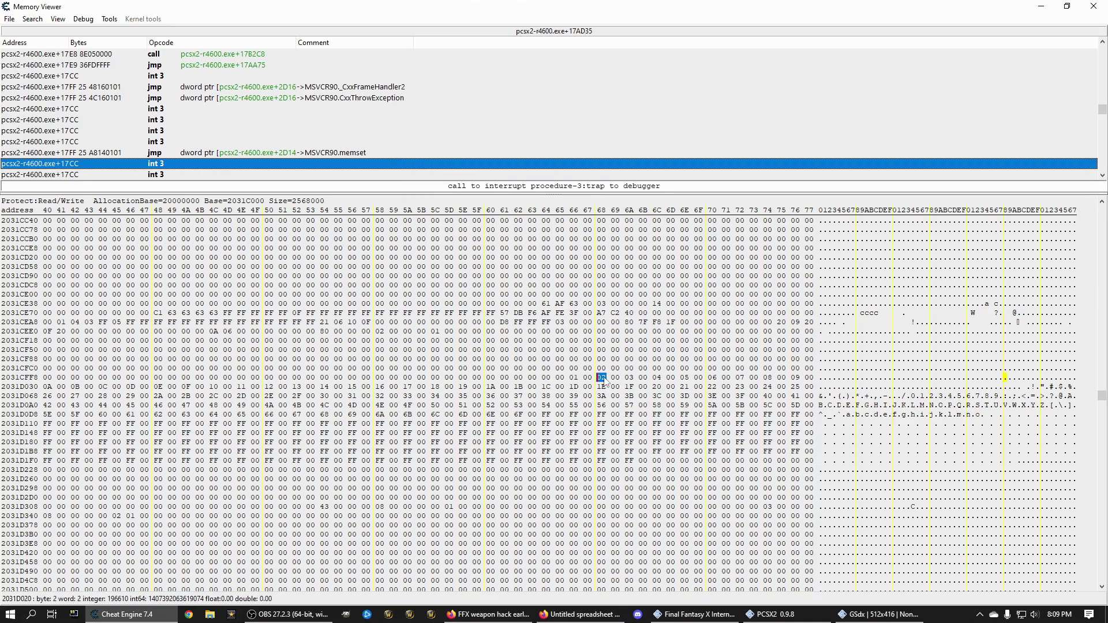
click(547, 378)
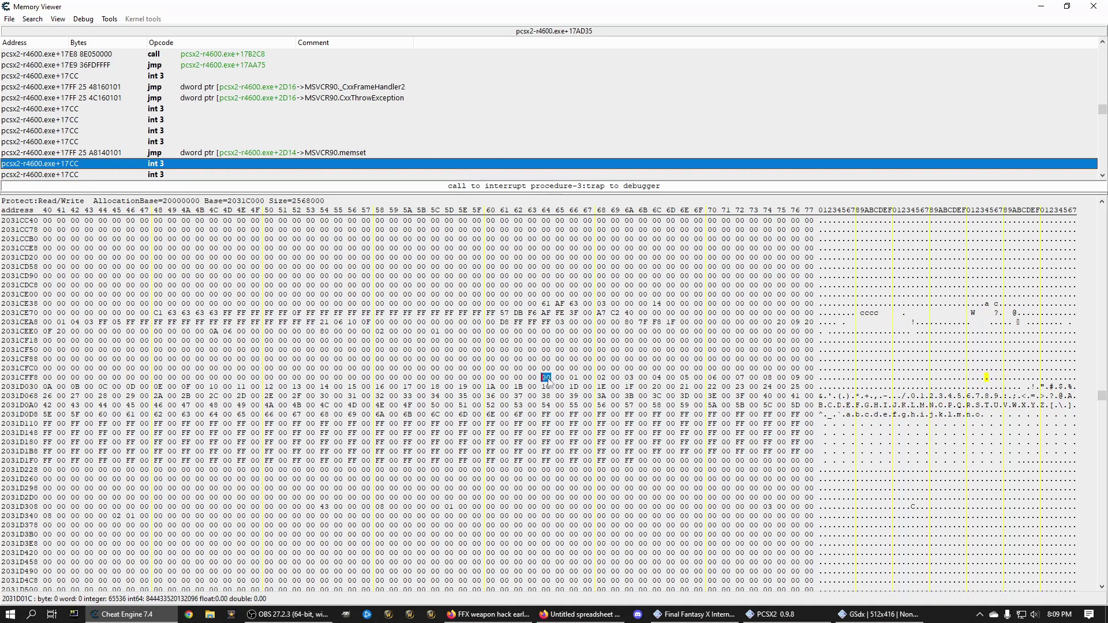
click(560, 378)
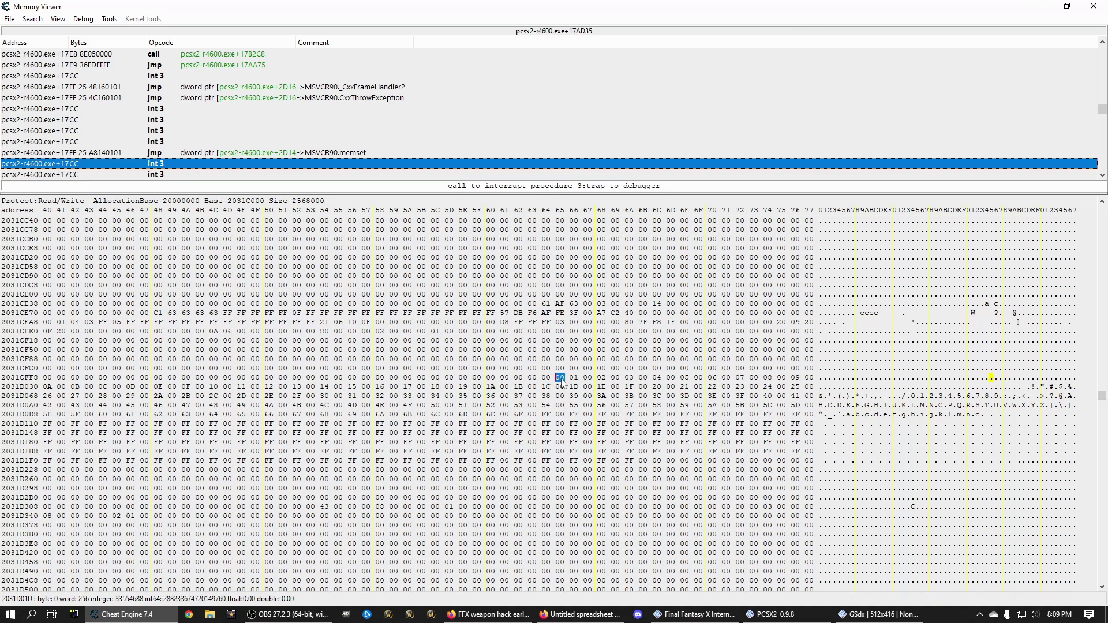
drag(560, 378, 657, 386)
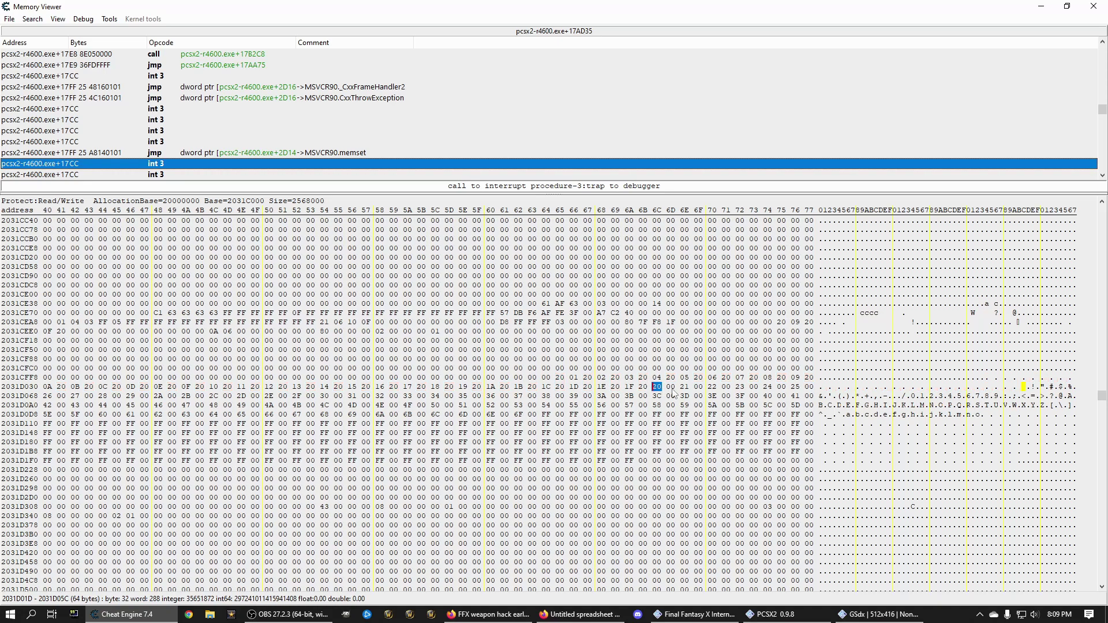
Paste the 20 values into the second bytes of the following item slots, starting at addresses 2031D05D and 2031D09D.
click(671, 388)
key(ctrl+v)
click(782, 396)
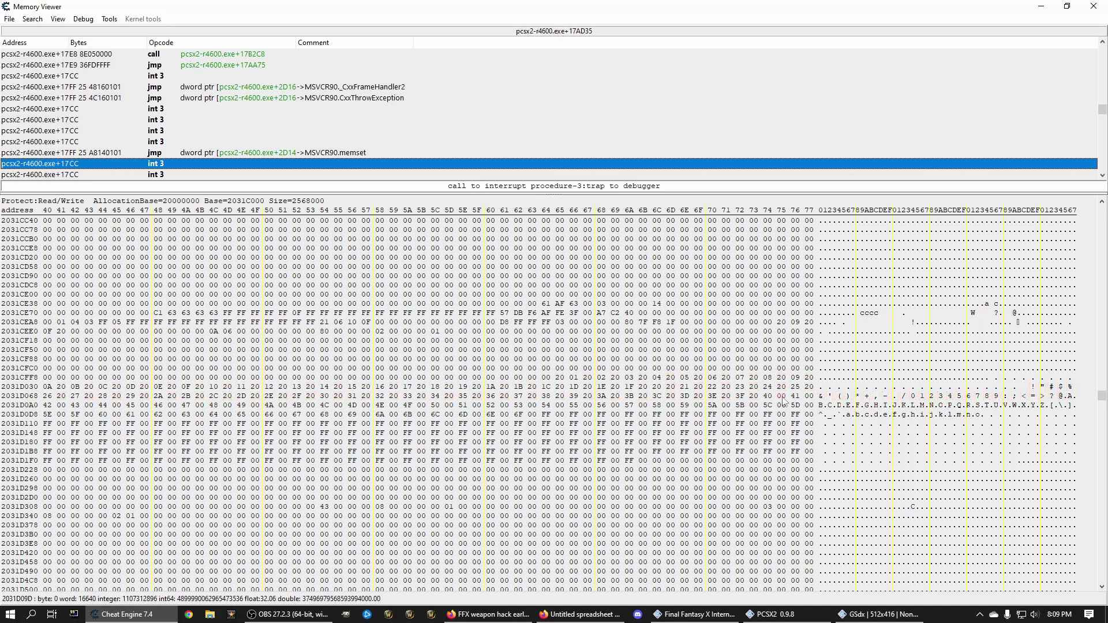
key(ctrl+v)
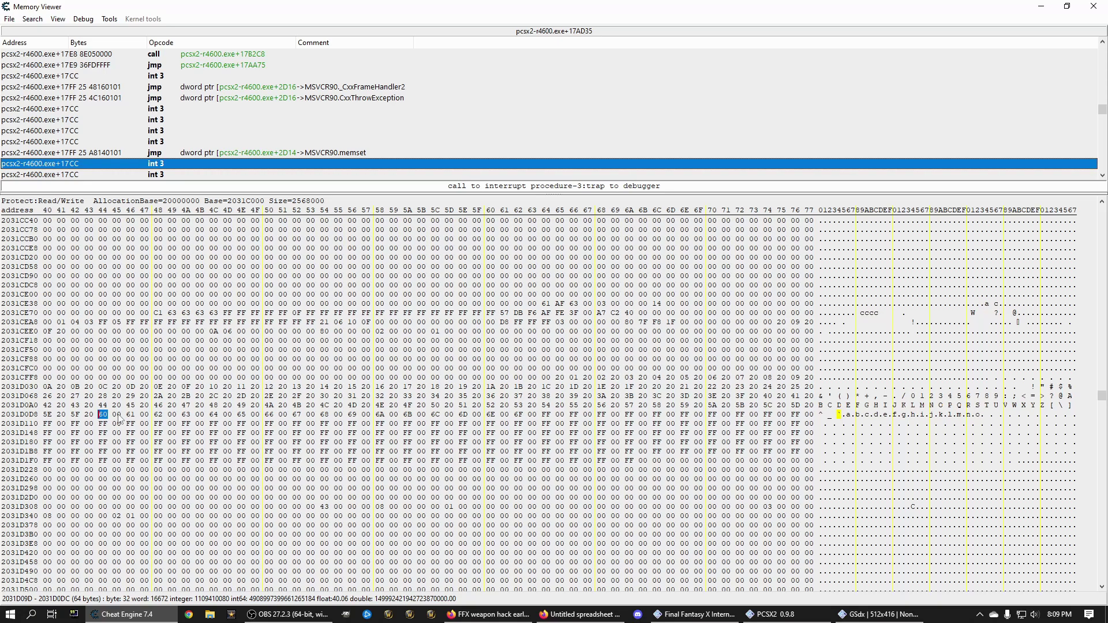
Locate the next unfilled second byte at 2031D0DD and copy sixteen 20 values from cells A1:A16 of the spreadsheet.
click(117, 415)
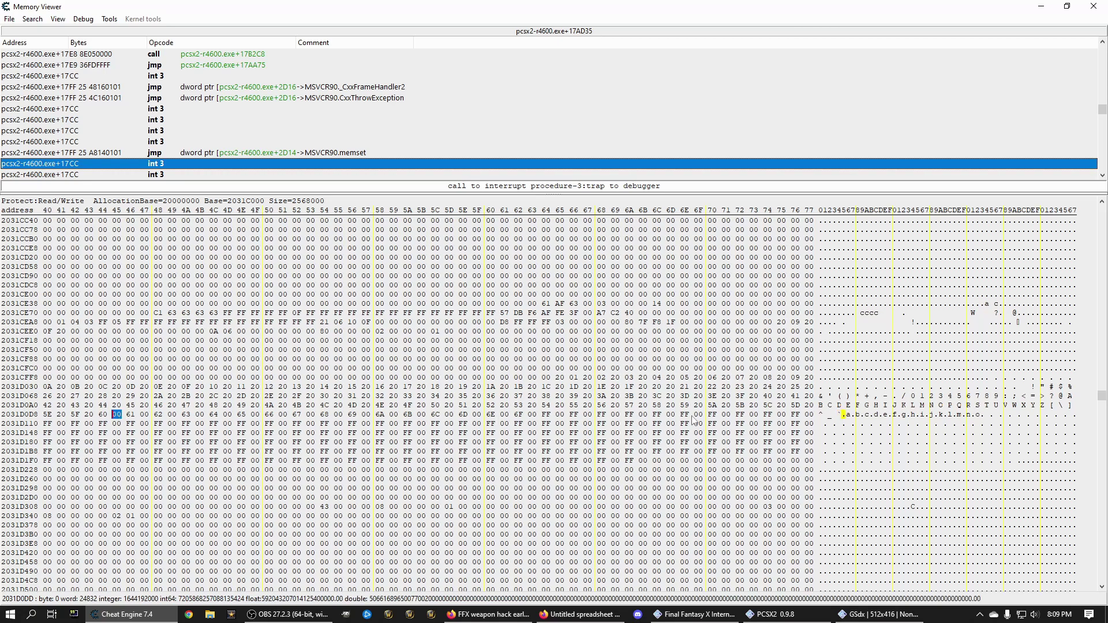
click(618, 615)
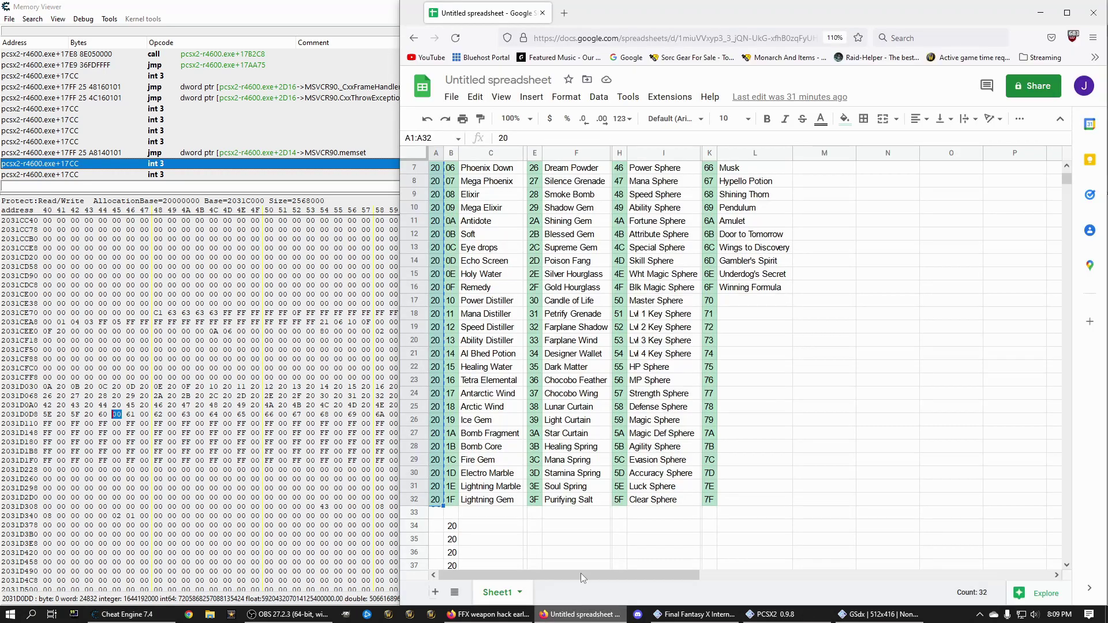
scroll(751, 346, up, 3)
drag(750, 167, 754, 393)
scroll(785, 436, down, 3)
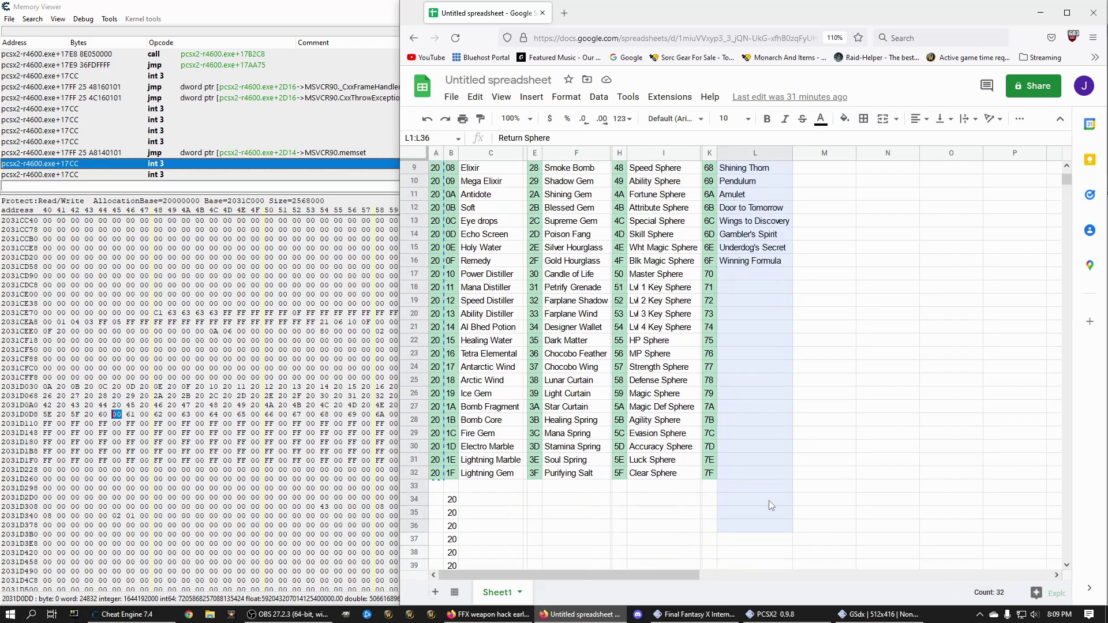
scroll(750, 404, up, 3)
click(722, 370)
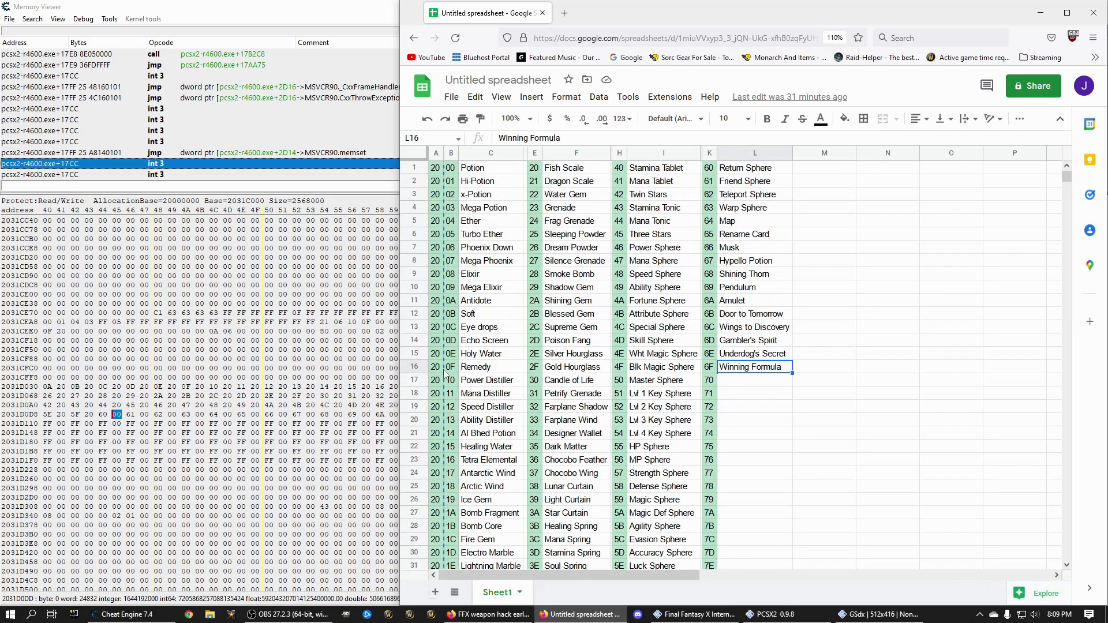
drag(430, 368, 437, 170)
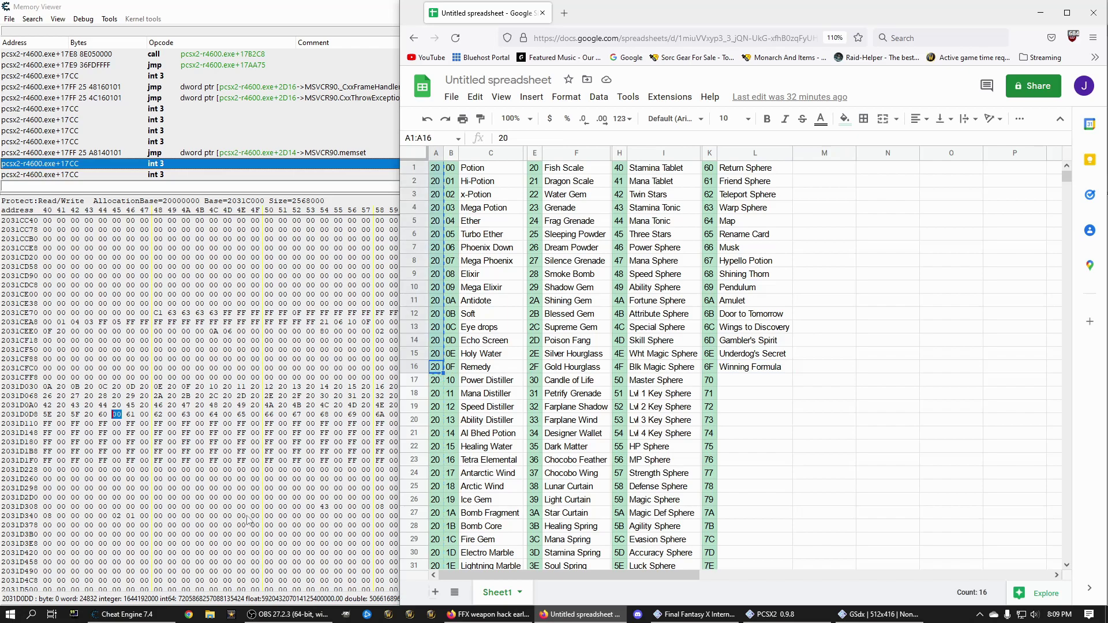
Paste the sixteen 20 values into the hex dump starting at address 2031D0DD and check the last slot's second byte.
click(118, 418)
text(2)
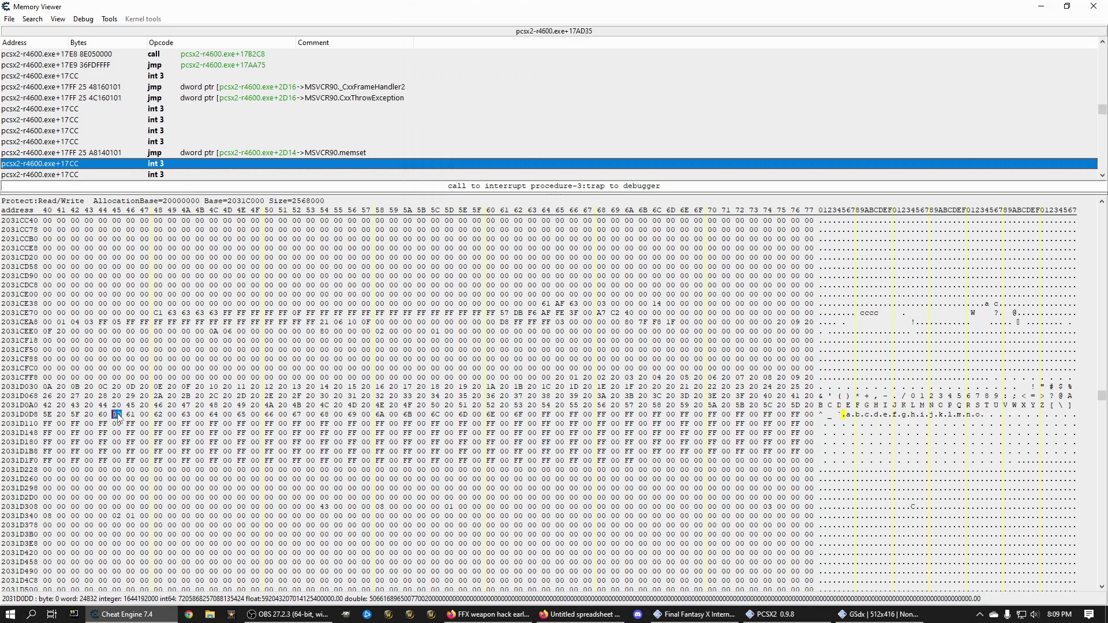
key(ctrl+v)
click(521, 419)
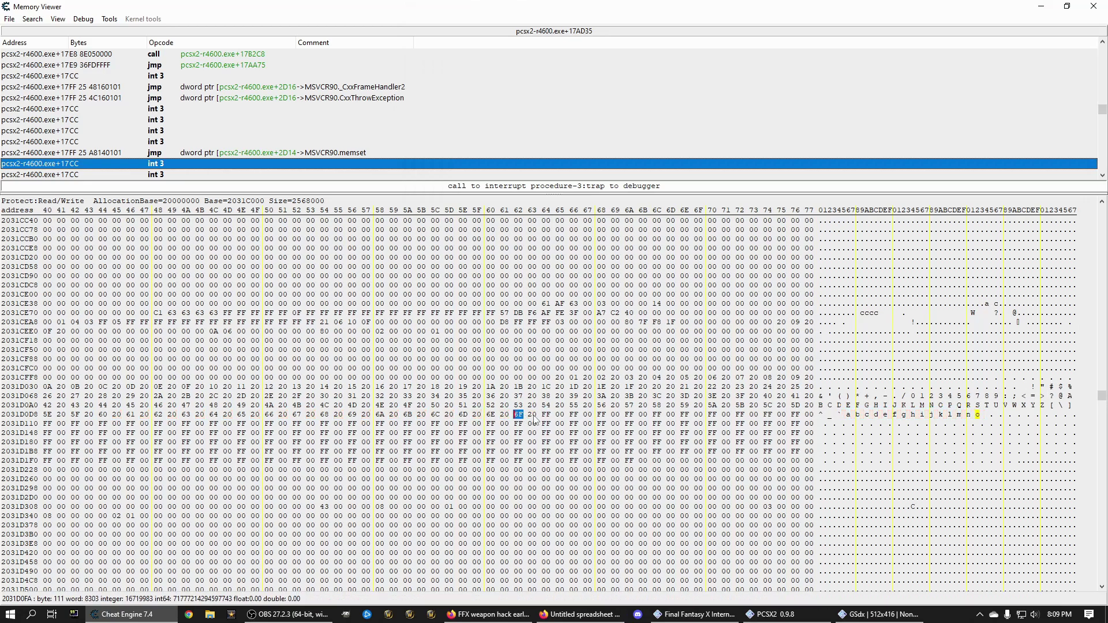
click(534, 418)
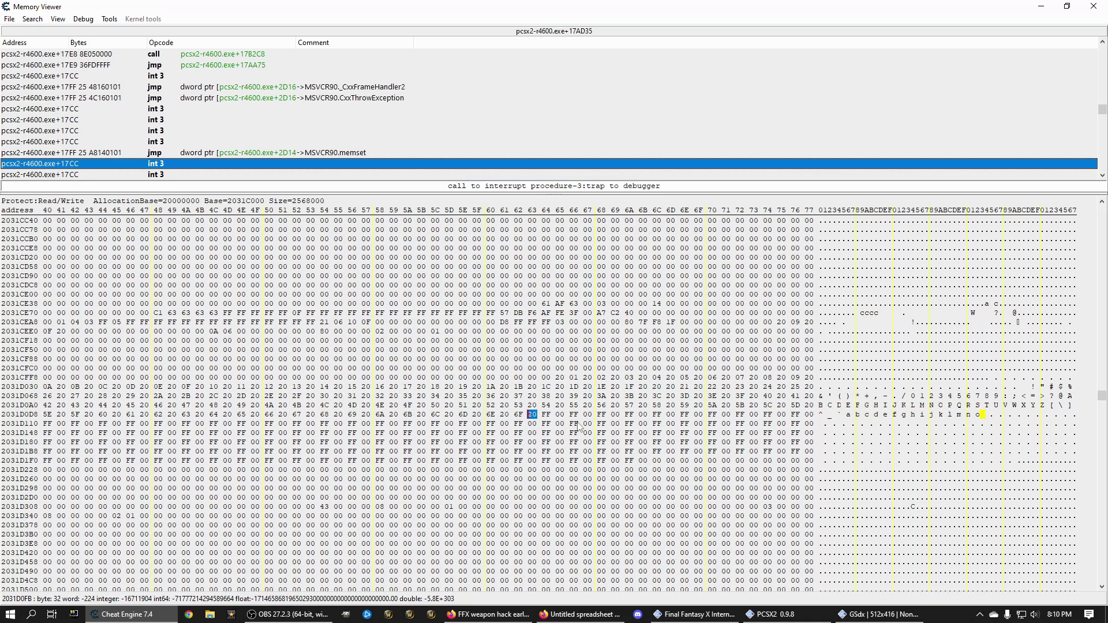
Enter the item quantities 01 to 63 in hex order from address 2031D21C, filling the remaining item slots with 63.
click(657, 461)
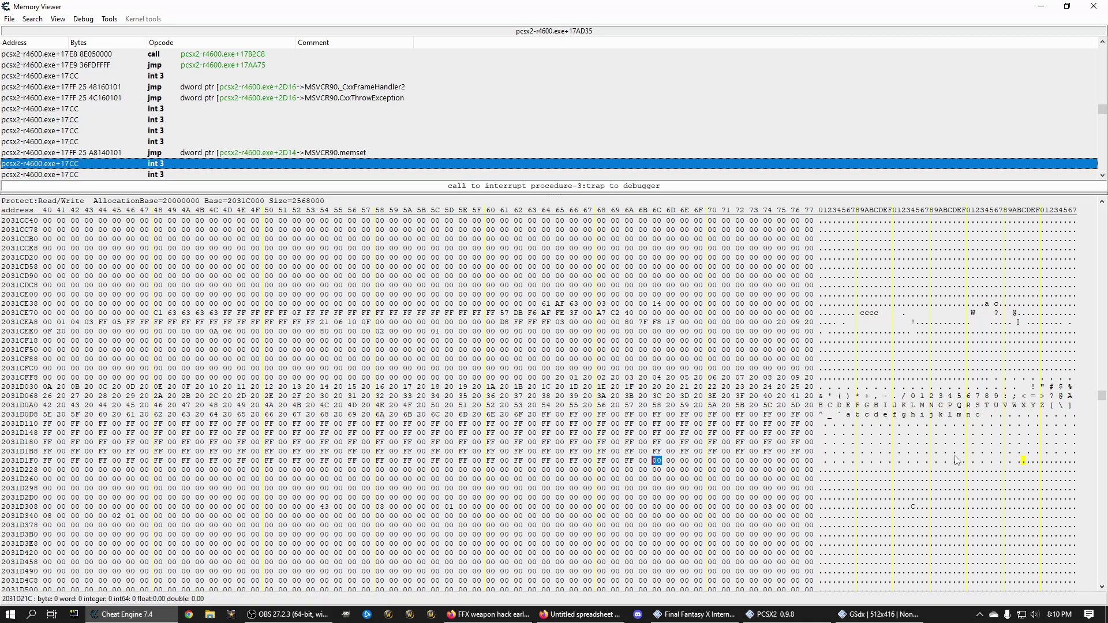
text(01 02 03 )
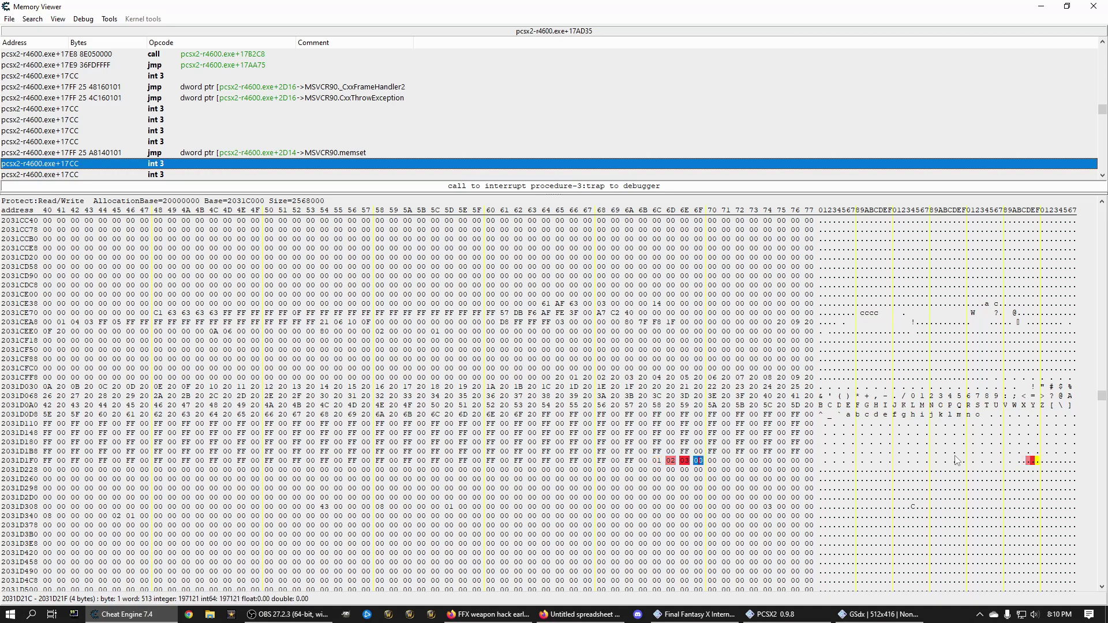
text(04 05 06 07 08 09 0A 0B 0C 0D 0E 0F 10 11 12 13 14 15 16 17 18 19 1A 1B 1C 1D 1E 1F 20 21 22 23 24 25 26 27 28 29 2A 2B 2C 2D 2E 2F 30 31 32 33 34 35 36 37 38 39 3A 3B 3C 3D 3E 3F 40 41 42 43 44 45 46 47 48 49 4A 4B 4C 4D 4E 4F 50 51 52 53 54 55 56 57 58 59 5A 5B 5C 5D 5E 5F 60 61 62 63 63 63 63 63 63 63 63 63 63 63 63 63 63)
click(657, 460)
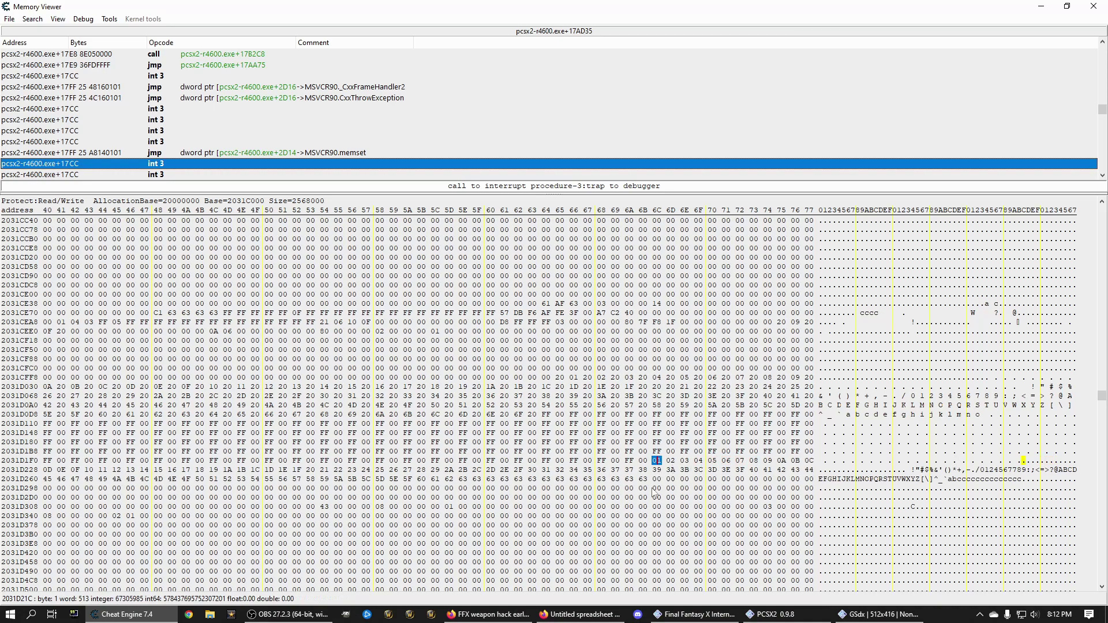
Switch to the GSdx game window and reopen the Items screen to refresh the inventory list.
click(874, 606)
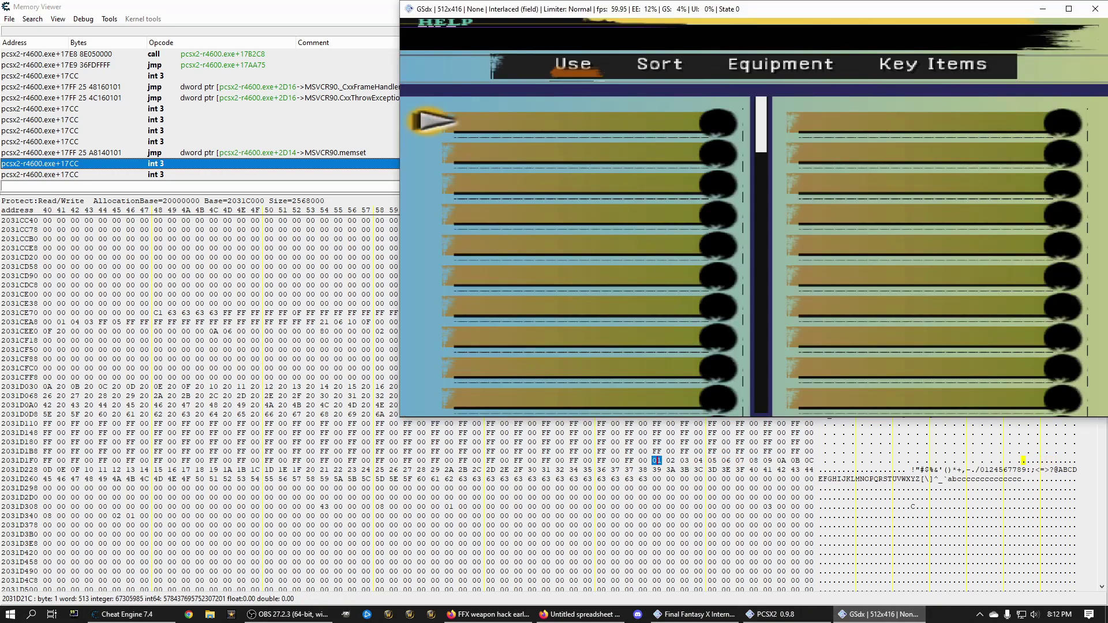
key(BackSpace)
key(Return)
key(Down)
key(Down)
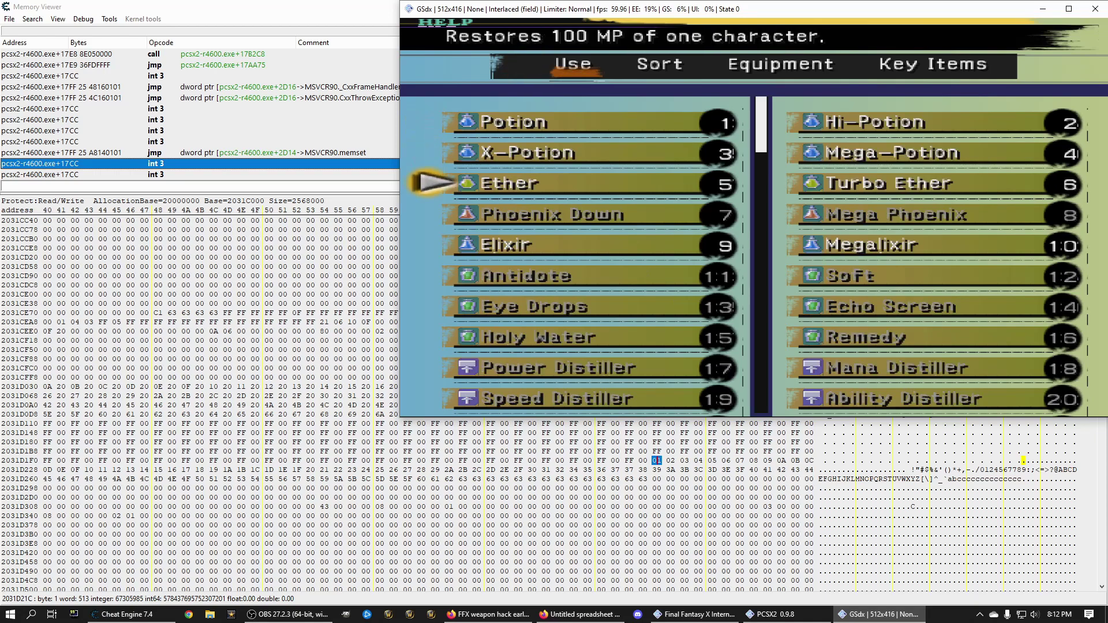
key(Up)
key(Up)
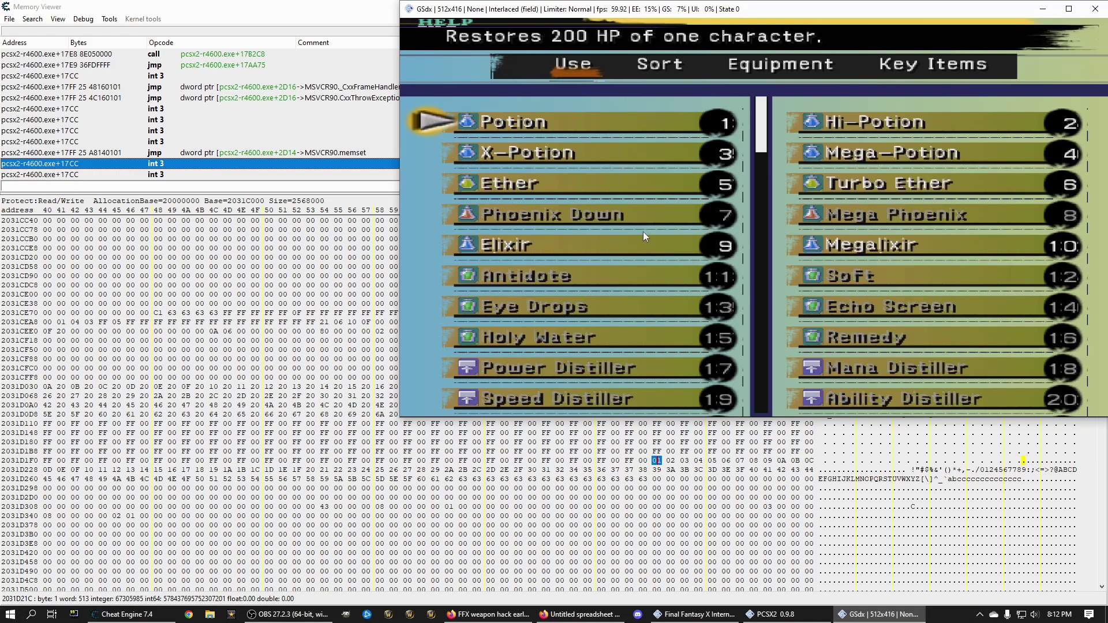
Examine the whole item list from Hi-Potion down to Winning Formula, checking every item's name and quantity, and leave the list.
key(Right)
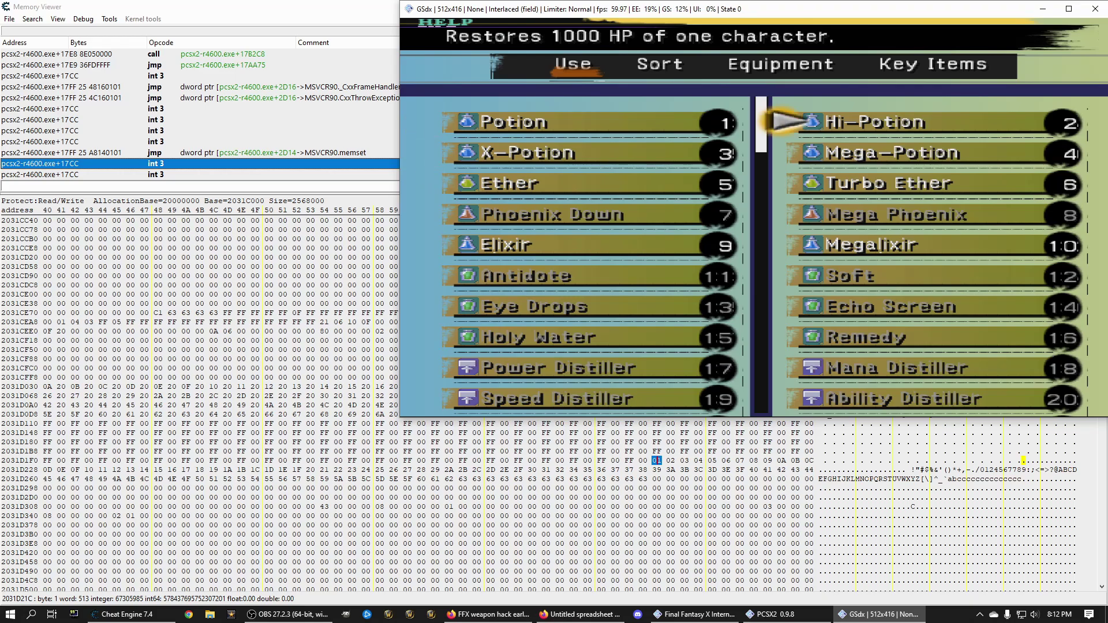
key(Down)
key(Down)
key(Down)
key(Down)
key(Down)
key(Down)
key(Down)
key(Down)
key(Down)
key(Down)
key(Down)
key(Down)
key(Down)
key(Down)
key(Down)
key(Down)
key(Down)
key(Down)
key(Down)
key(Down)
key(Down)
key(Down)
key(Down)
key(Down)
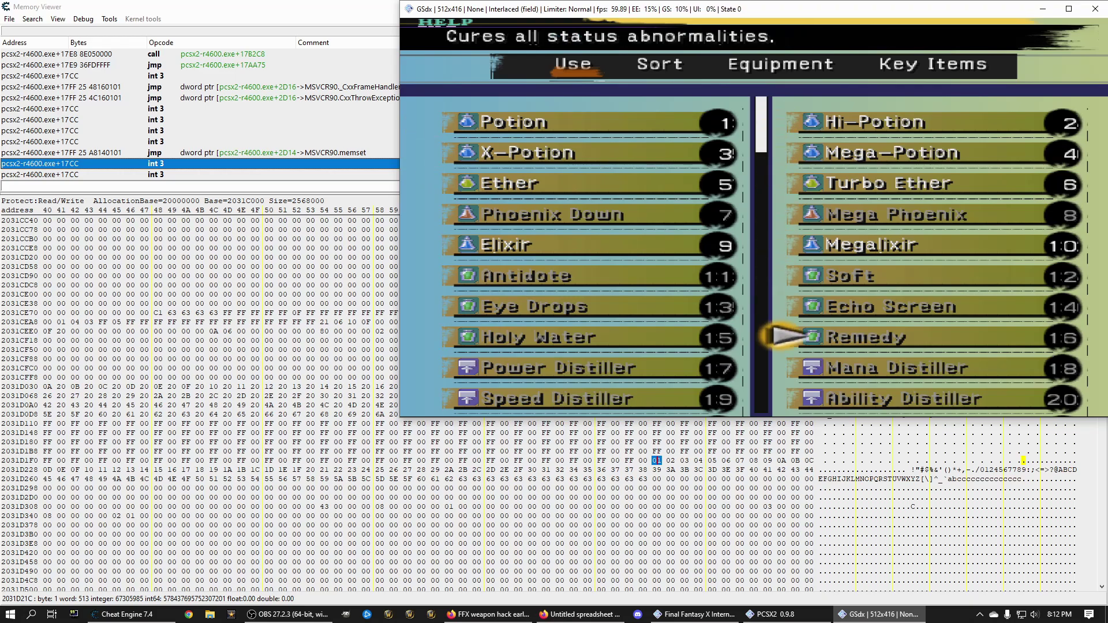
key(Down)
key(Down)
key(Down)
key(Down)
key(Down)
key(Down)
key(Down)
key(Down)
key(Down)
key(Down)
key(Down)
key(Down)
key(Down)
key(Down)
key(Down)
key(Down)
key(Down)
key(Down)
key(Down)
key(Down)
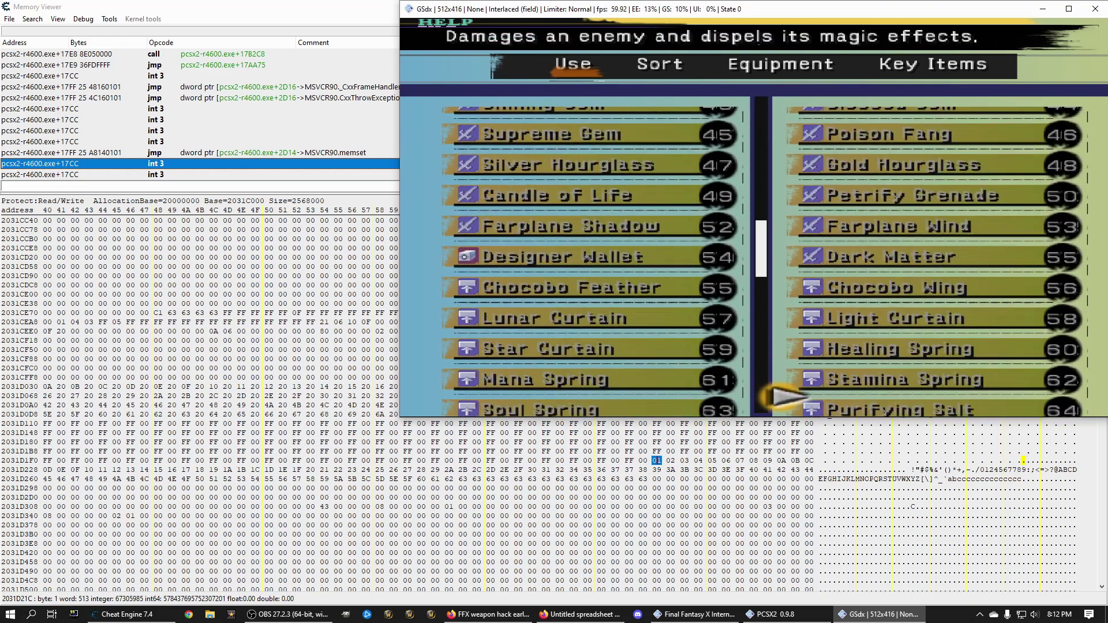
key(Down)
key(Down)
key(Down)
key(Down)
key(Down)
key(Down)
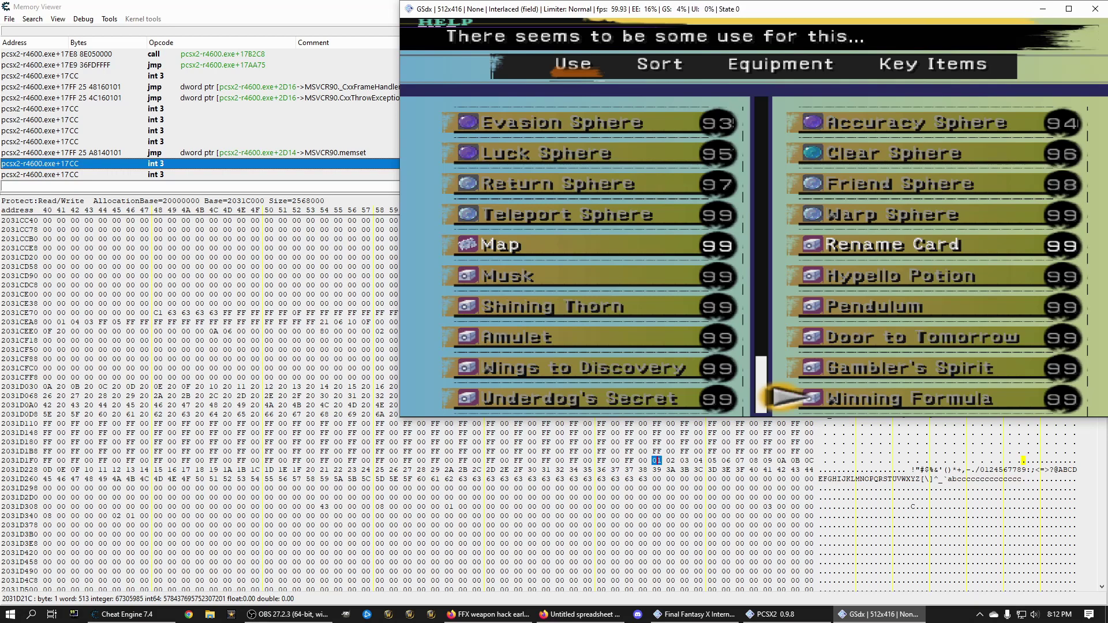
key(Escape)
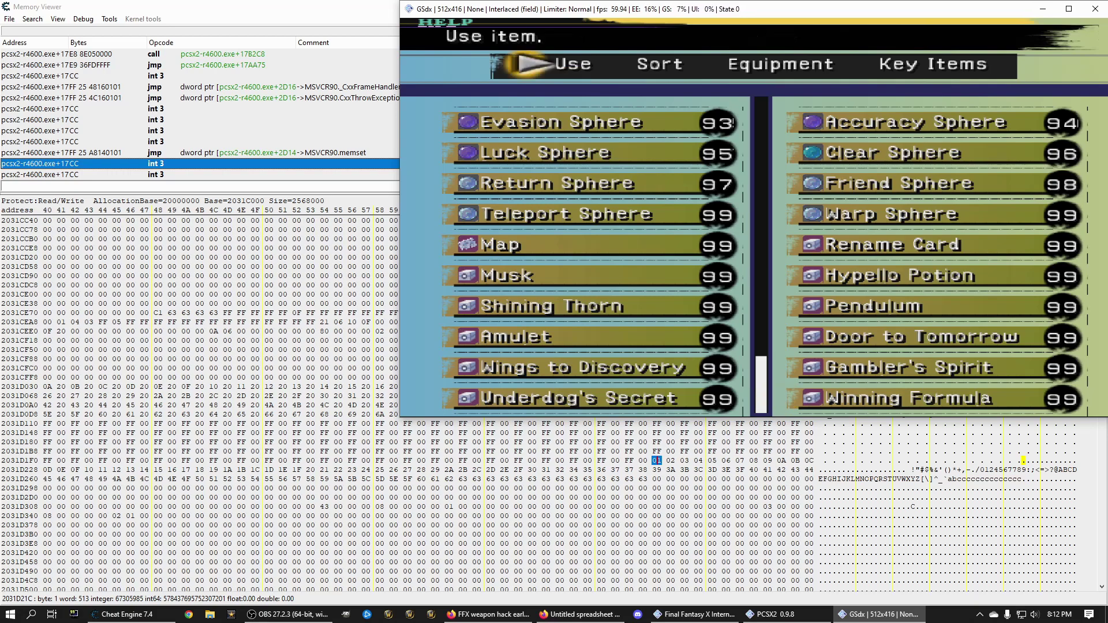
View the key items list down to Al Bhed Primer I, go back to its start, and return to the main menu.
key(Left)
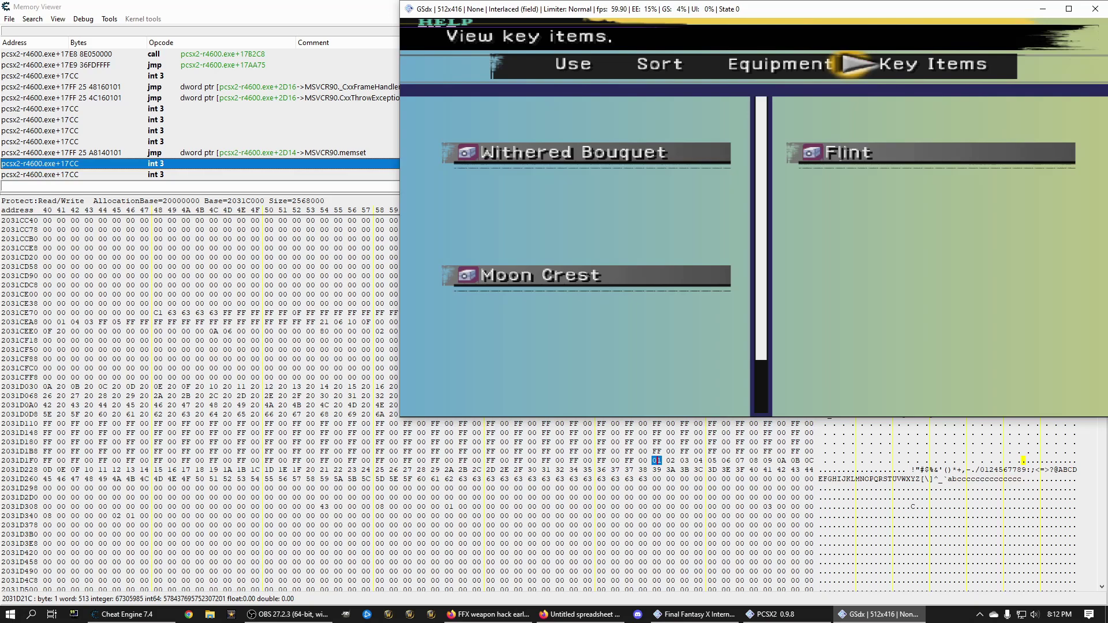
key(Return)
key(Down)
key(Down)
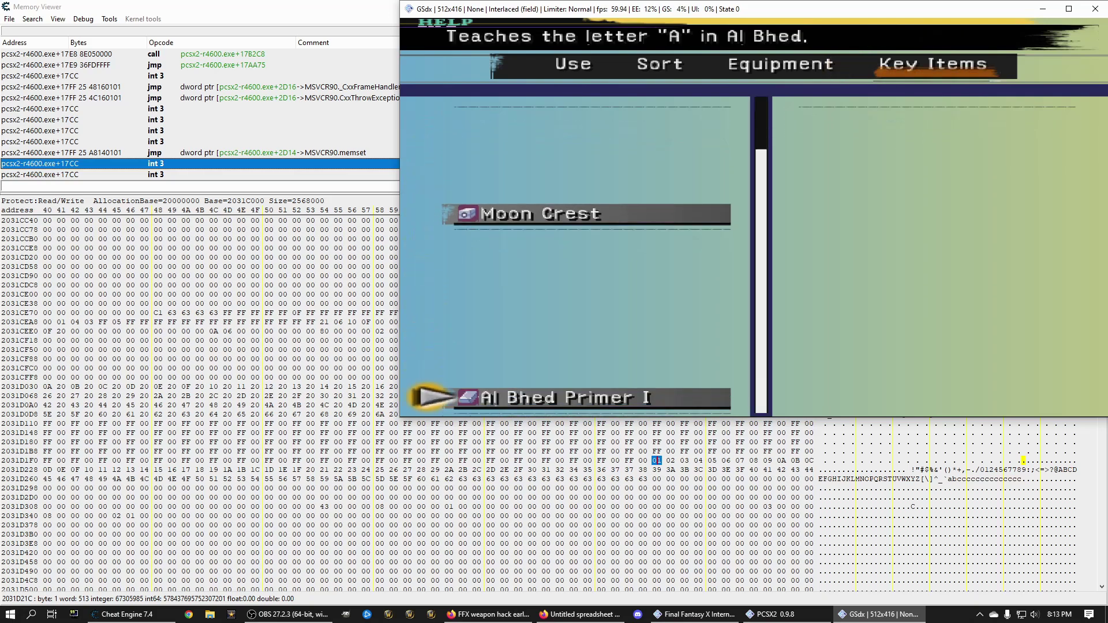
key(Up)
key(Up)
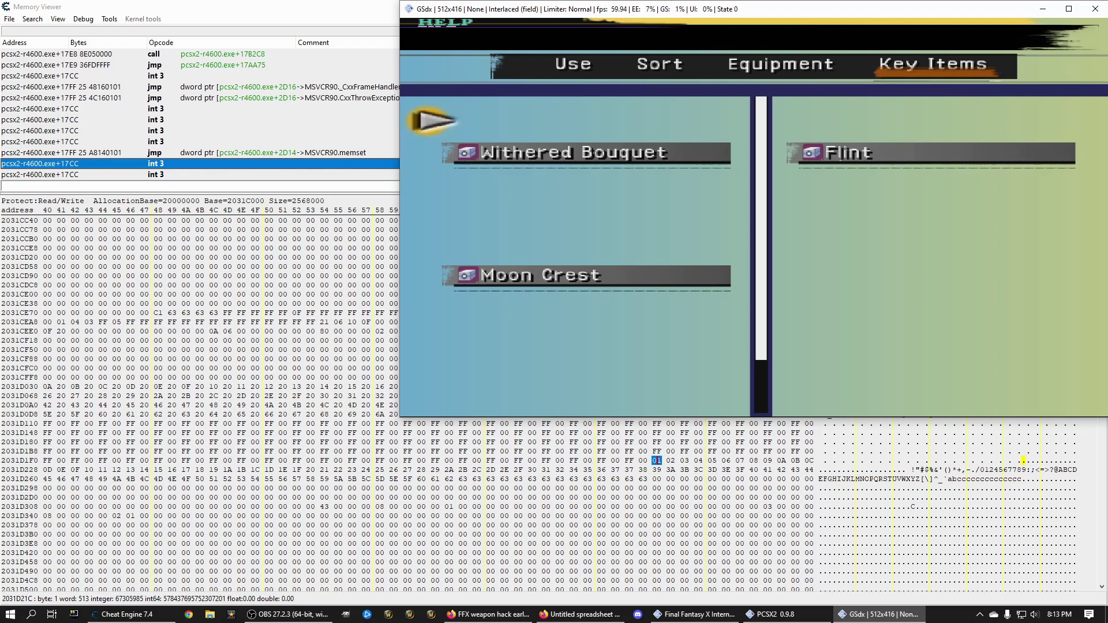
key(Up)
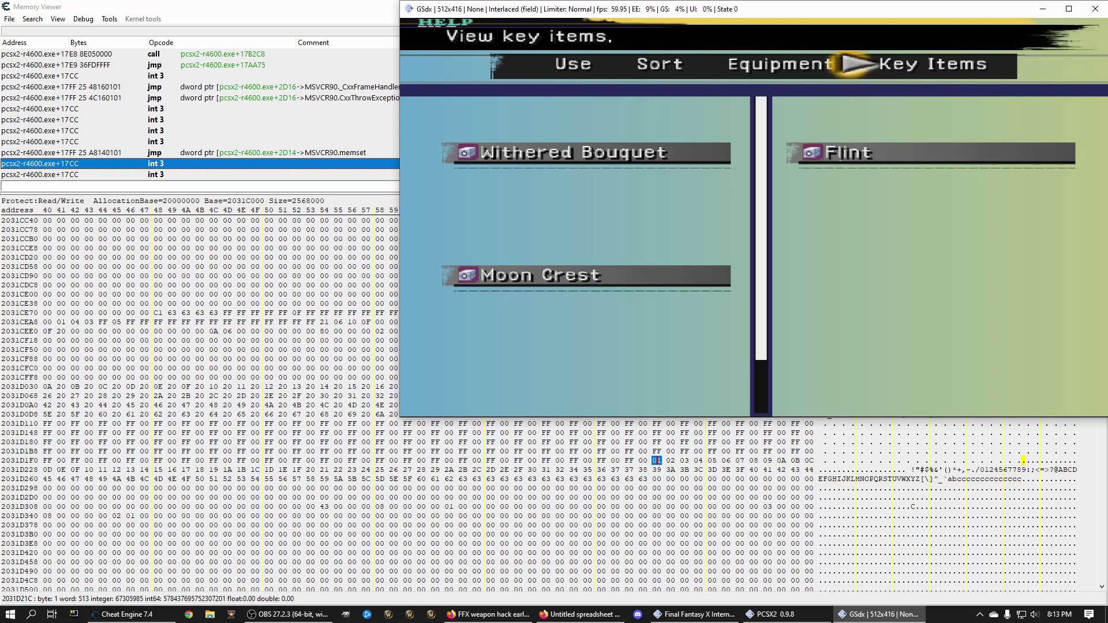
key(BackSpace)
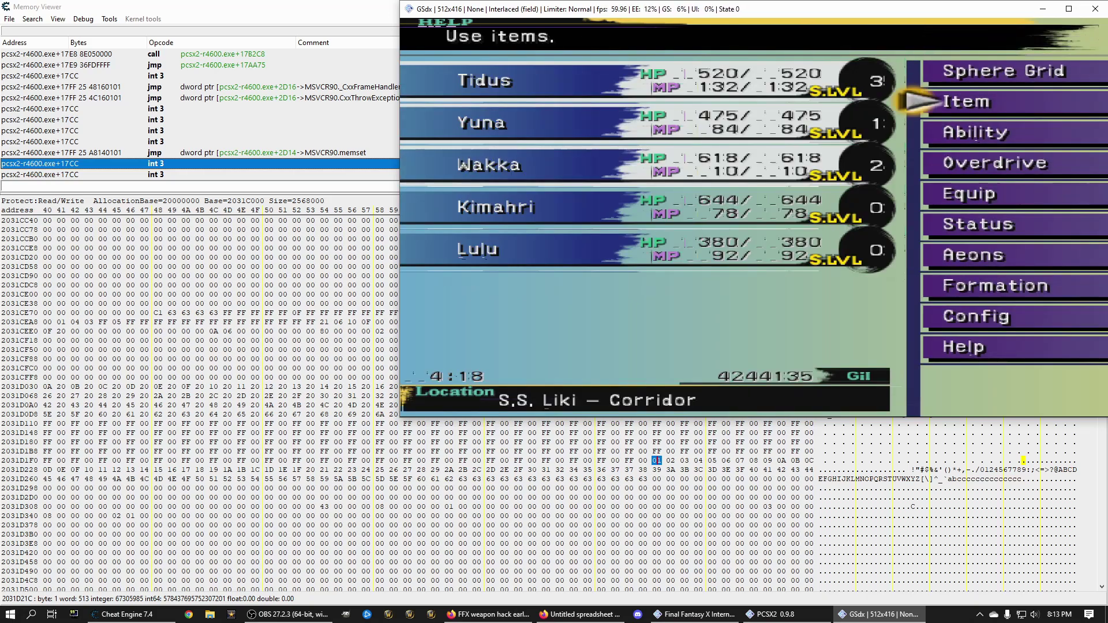
key(Return)
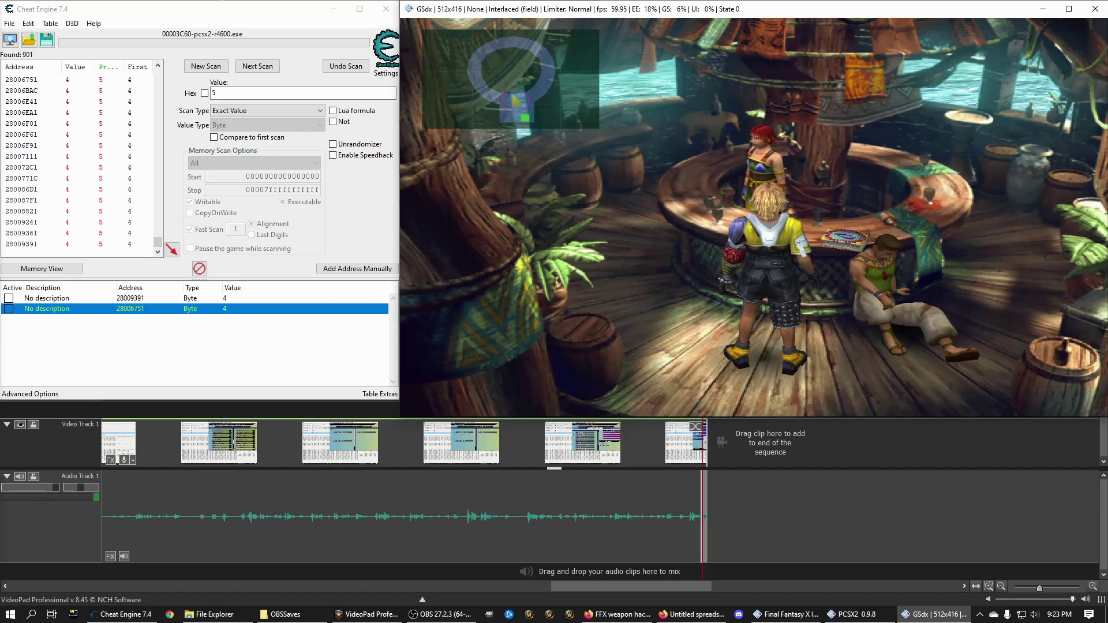
Open the game menu's Items screen and view the Withered Bouquet entry in the key items list.
key(i)
key(Down)
key(Return)
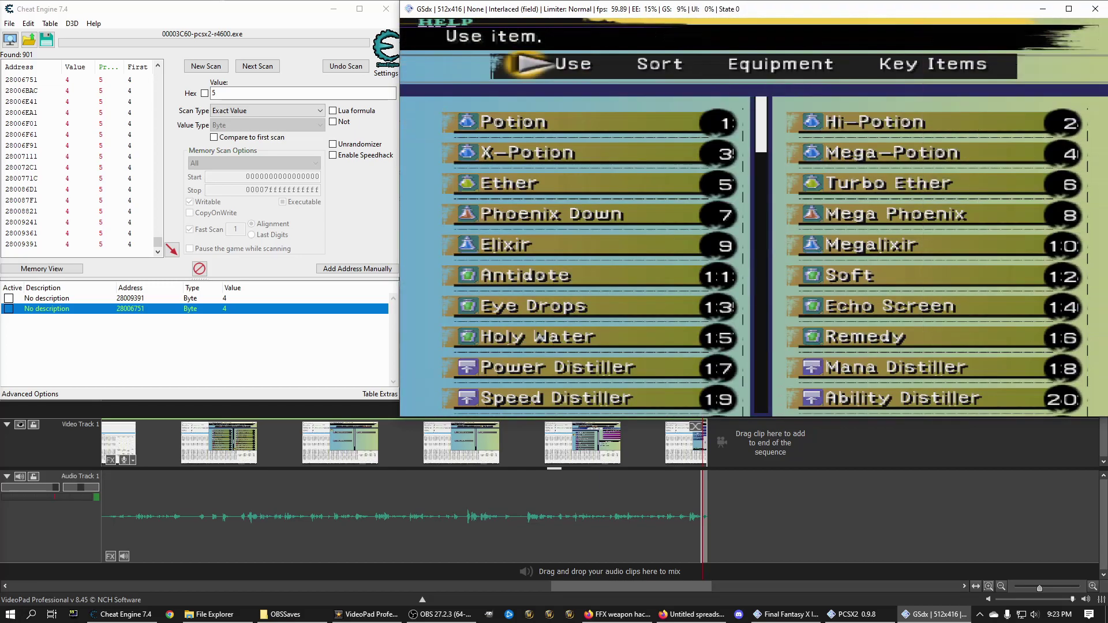
key(Right)
key(Right)
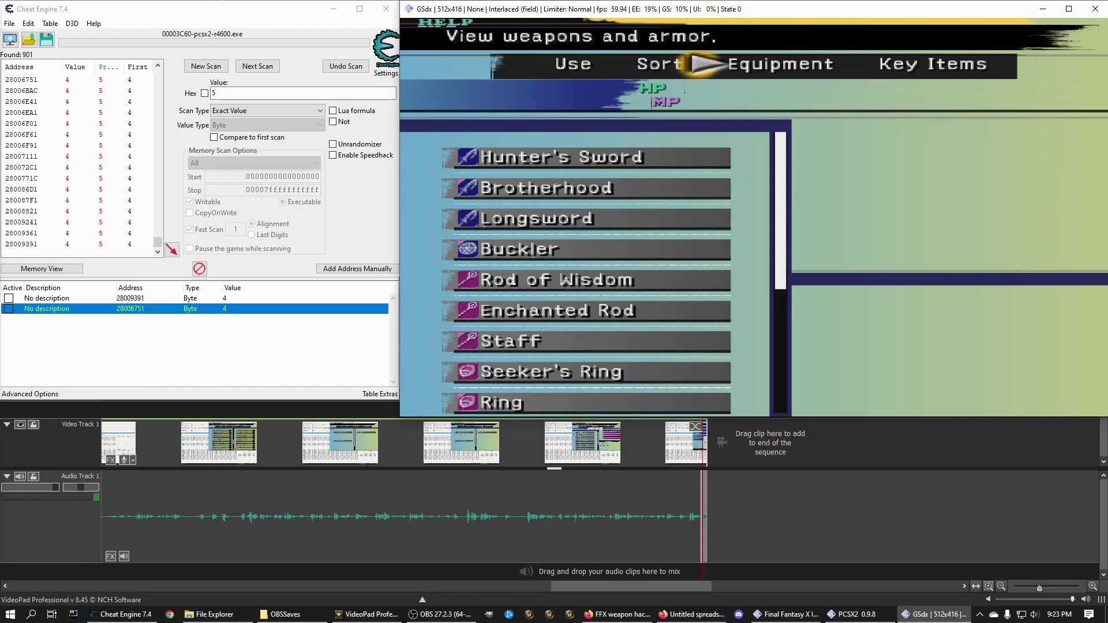
key(Right)
key(Return)
key(Down)
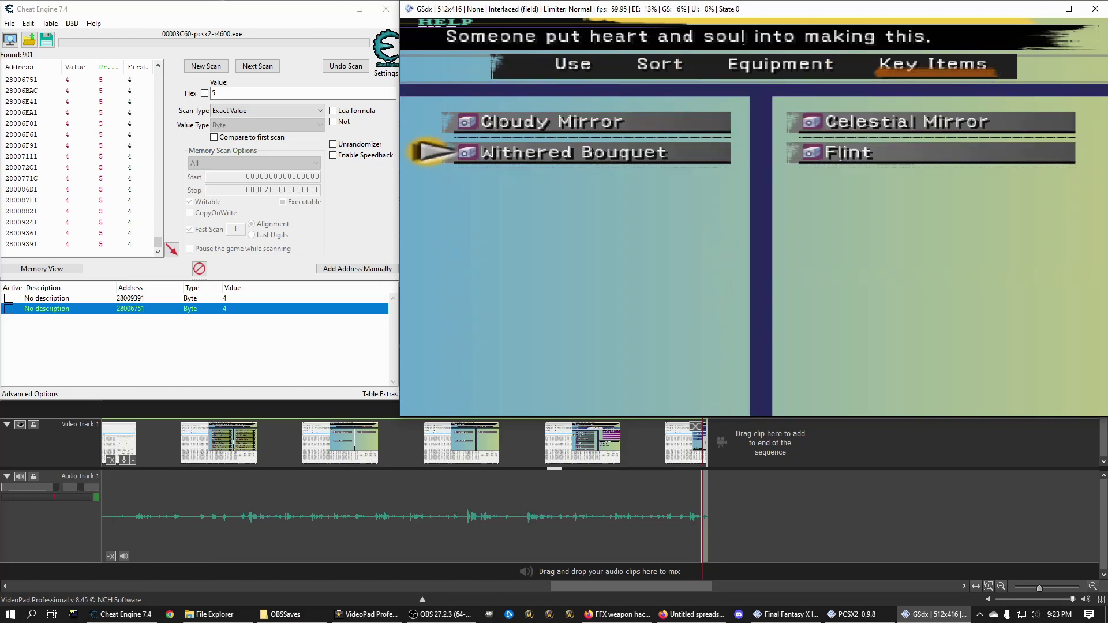
key(alt+Tab)
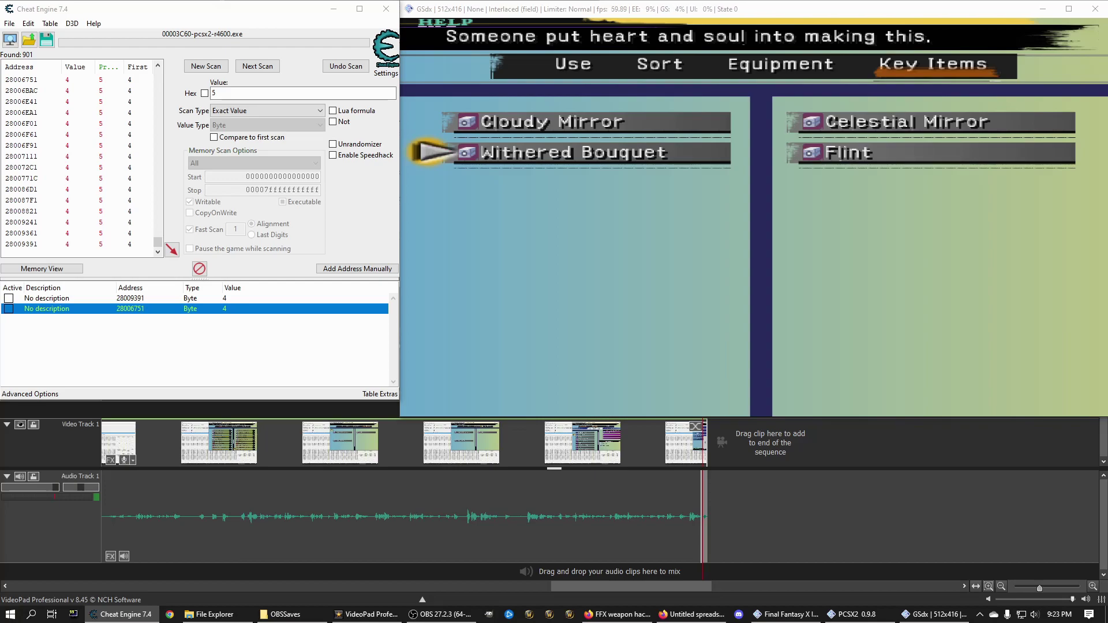
click(596, 293)
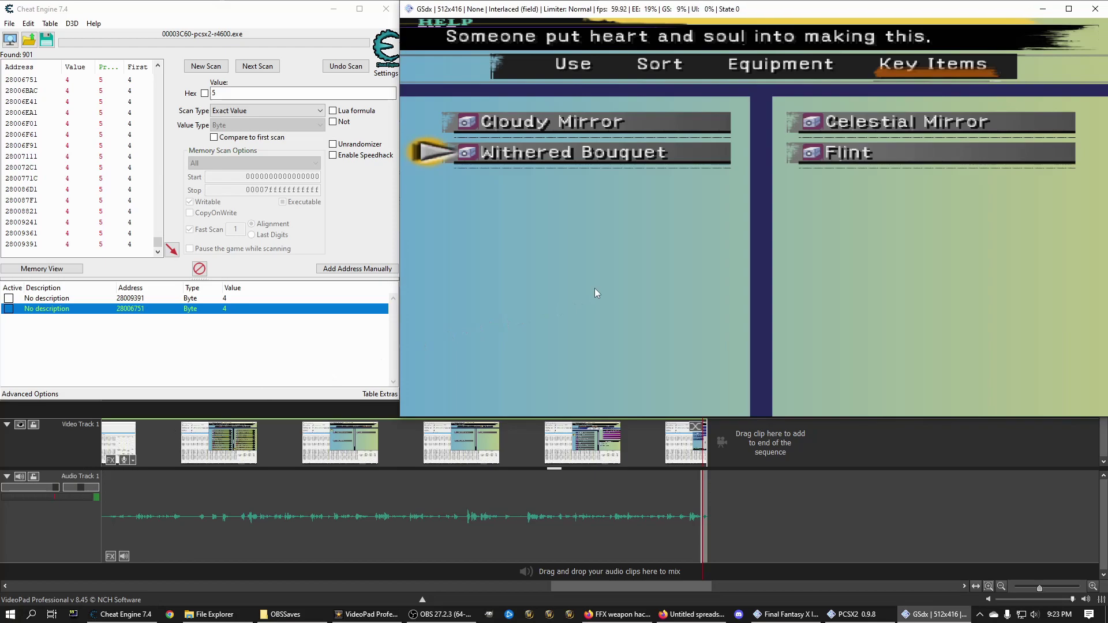
Reopen the Items screen to refresh the key items list and examine it down to Mark of Conquest.
key(Escape)
key(Escape)
key(Return)
key(Right)
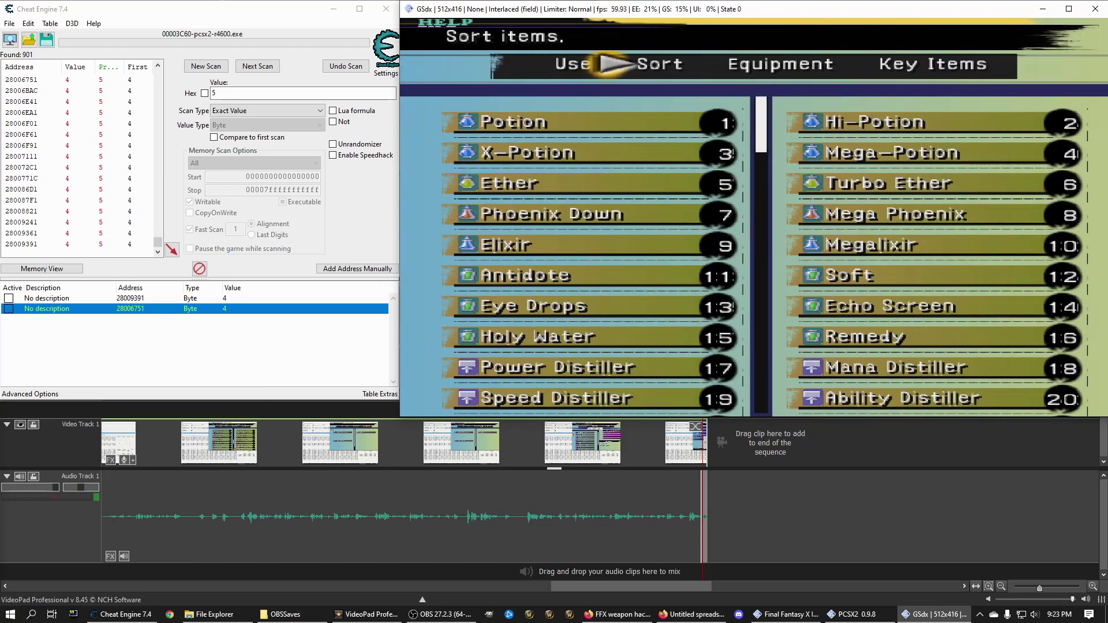
key(Right)
key(Right)
key(Return)
key(Down)
key(Down)
key(Down)
key(Down)
key(Down)
key(Down)
key(Down)
key(Down)
key(Down)
key(Down)
key(Down)
key(Down)
key(Down)
key(Down)
key(Down)
key(Down)
key(Down)
key(Down)
key(Down)
key(Down)
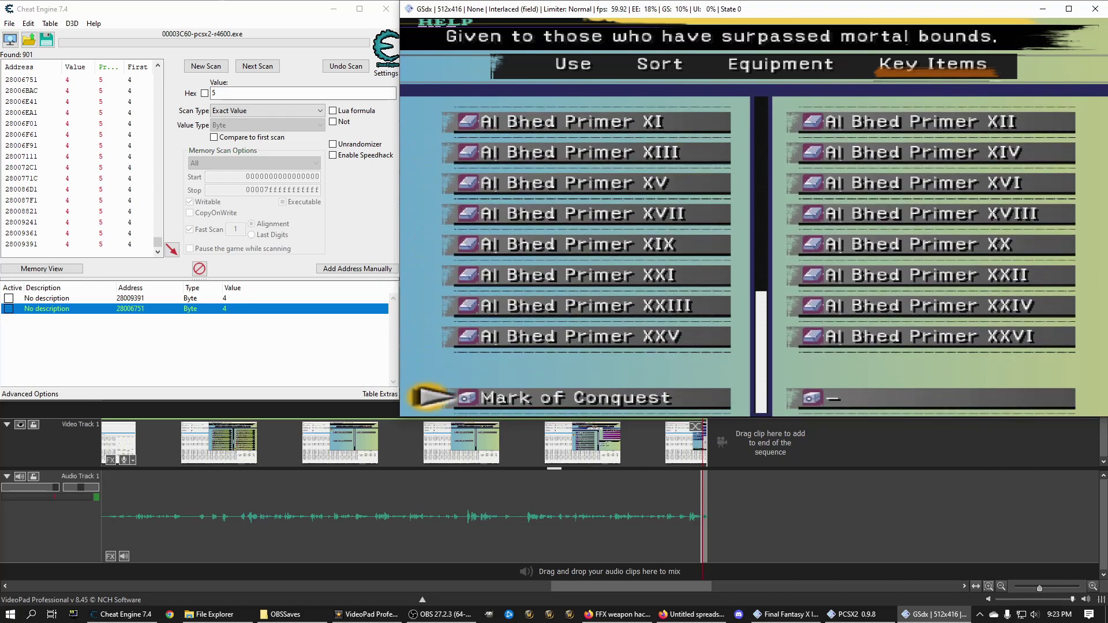
Go back through the key items to Cloudy Mirror and Celestial Mirror, read their descriptions, and return to the main menu.
key(Up)
key(Up)
key(Up)
key(Up)
key(Up)
key(Up)
key(Up)
key(Up)
key(Up)
key(Up)
key(Up)
key(Up)
key(Up)
key(Up)
key(Up)
key(Up)
key(Up)
key(Up)
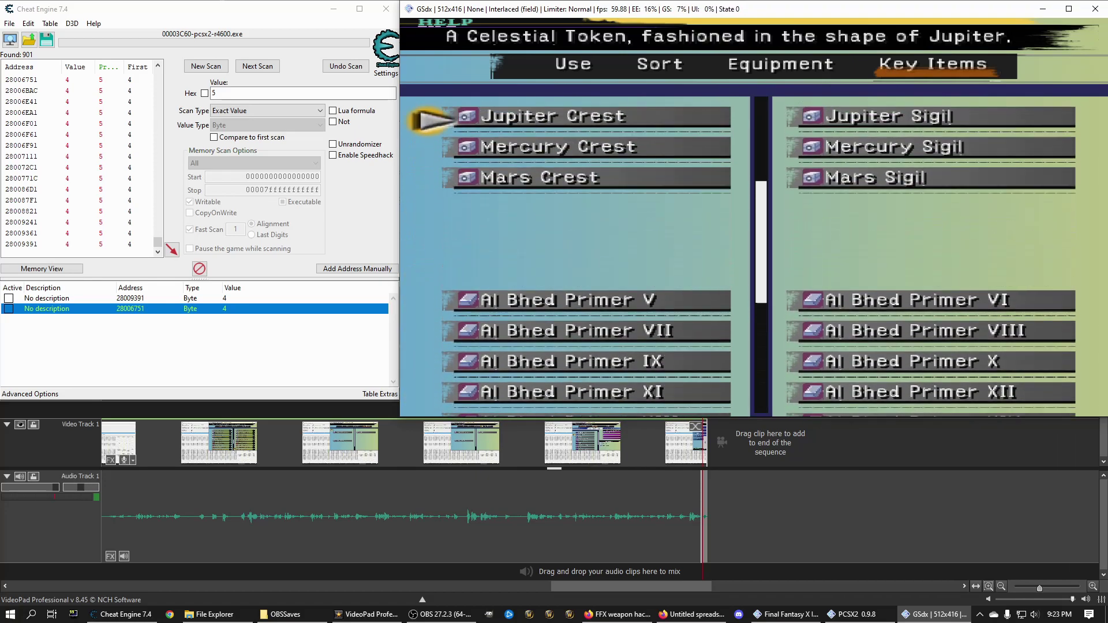
key(Up)
key(Up)
key(Up)
key(Up)
key(Up)
key(Up)
key(Up)
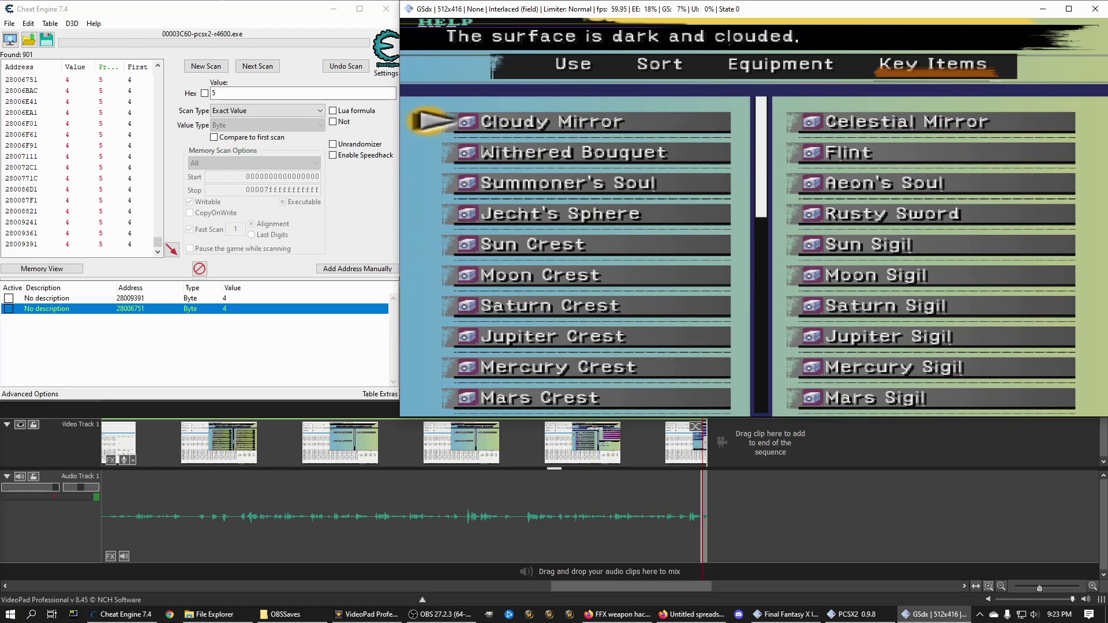
key(Right)
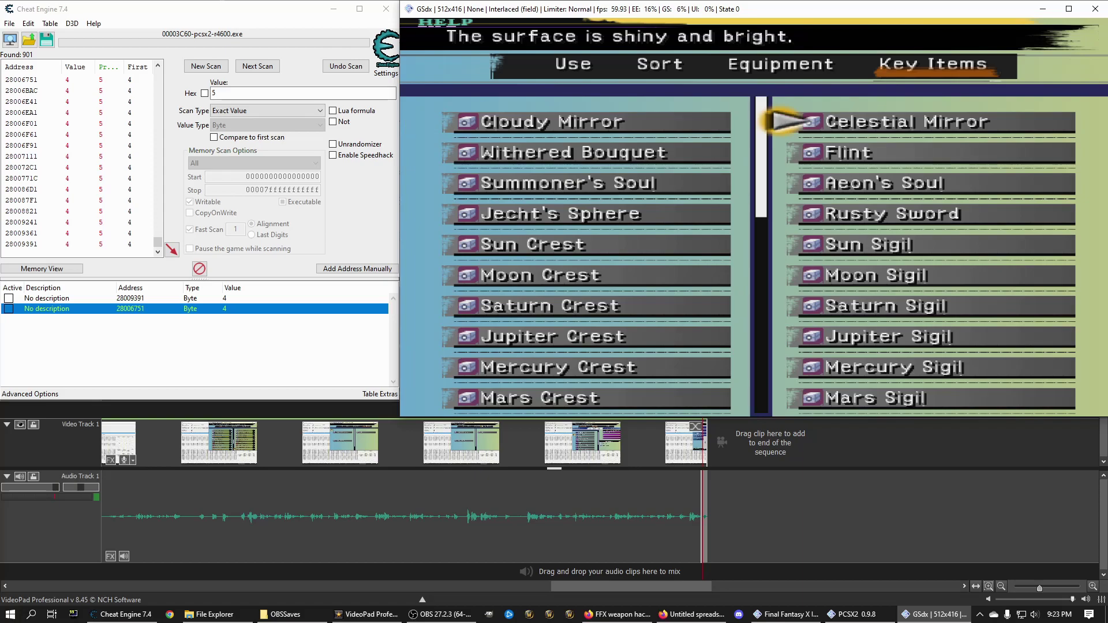
key(Up)
key(Escape)
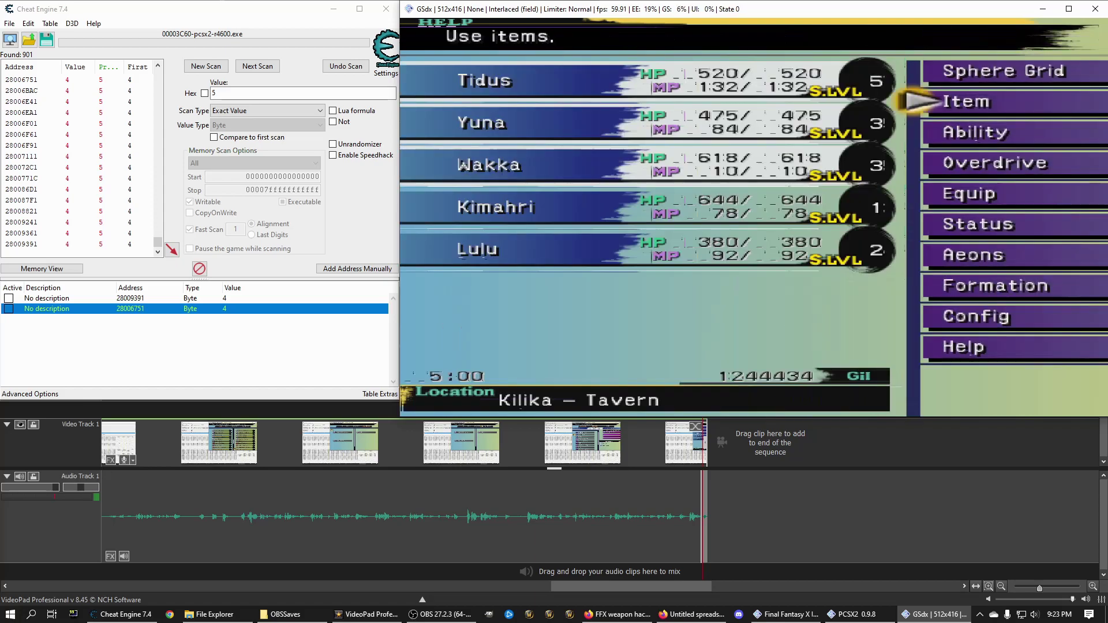
View Valefor's status in the aeon info and leave the game menu.
key(Down)
key(Down)
key(Down)
key(Down)
key(Down)
key(Return)
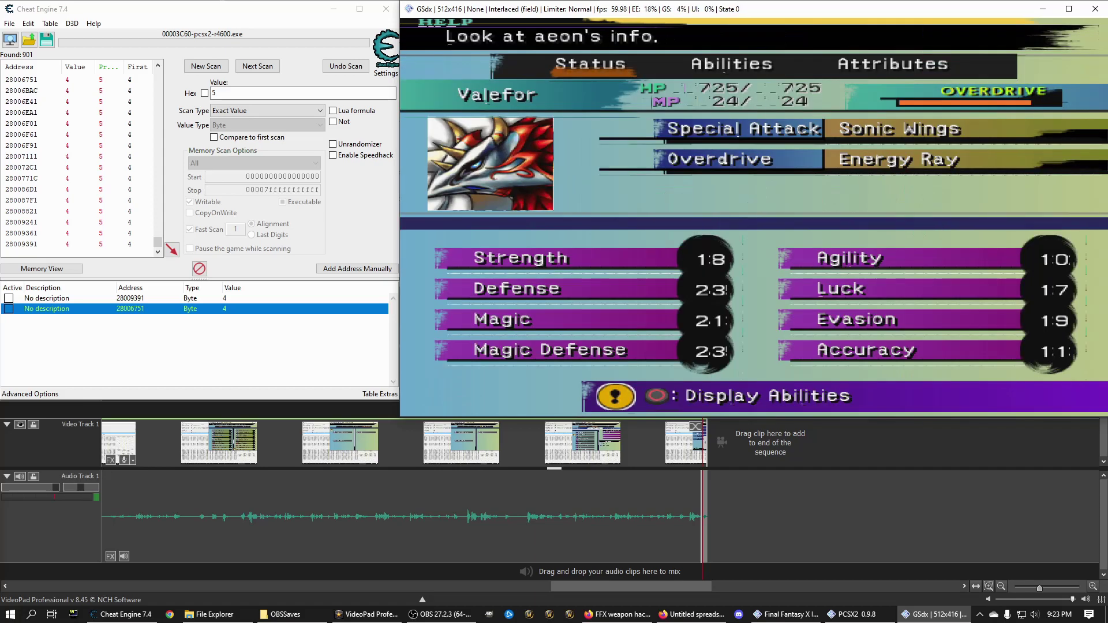
key(Escape)
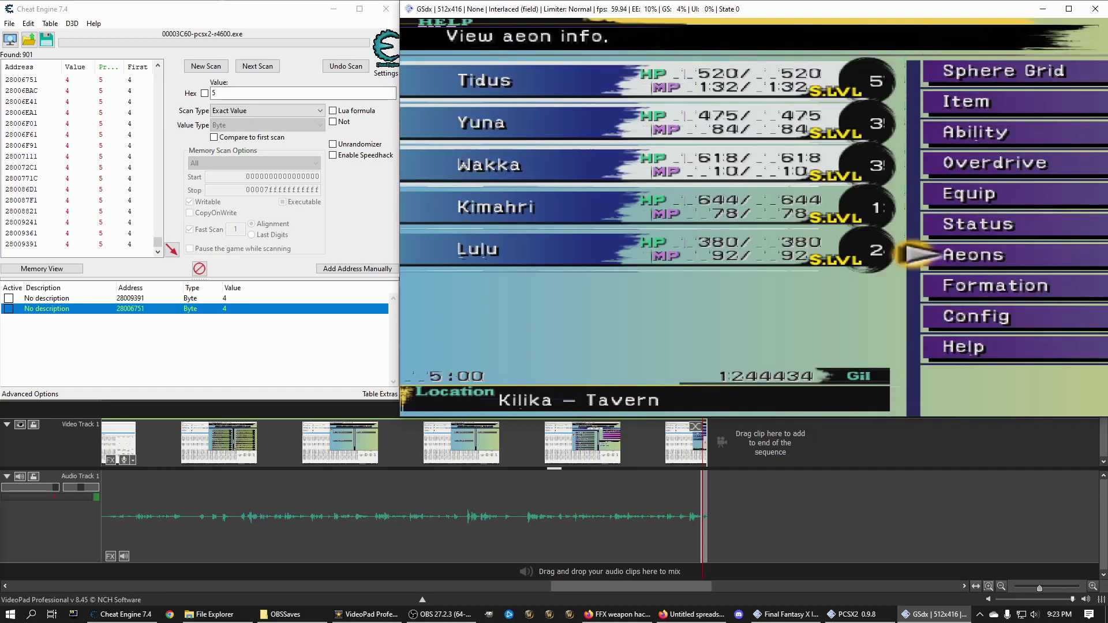
key(Escape)
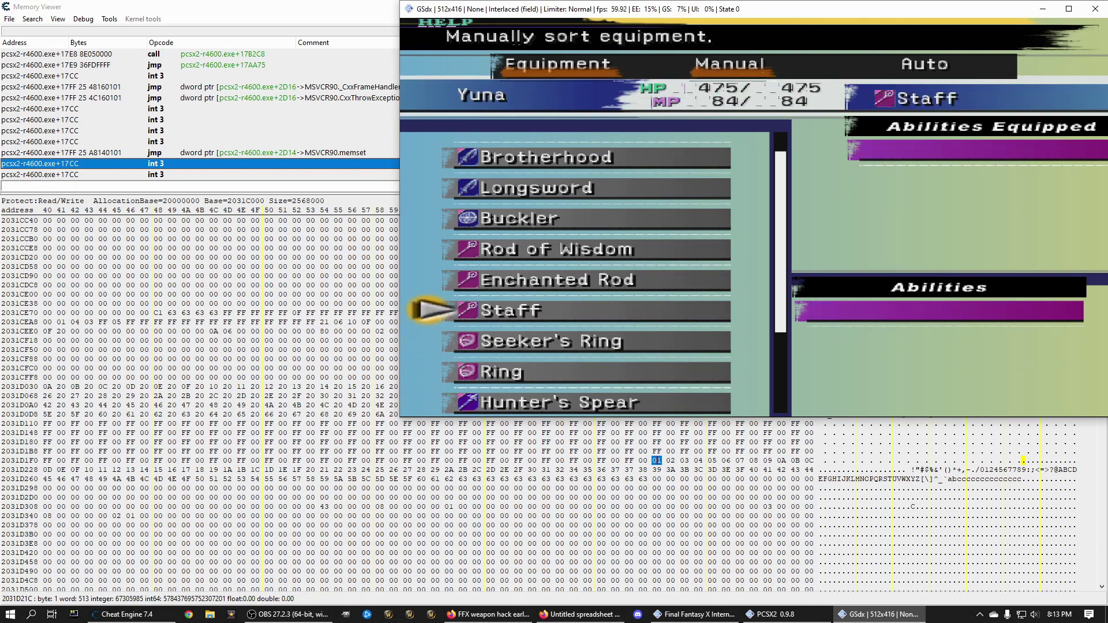
Check the Hunter's Sword at the start of the equipment sort list and return to the main menu.
key(q)
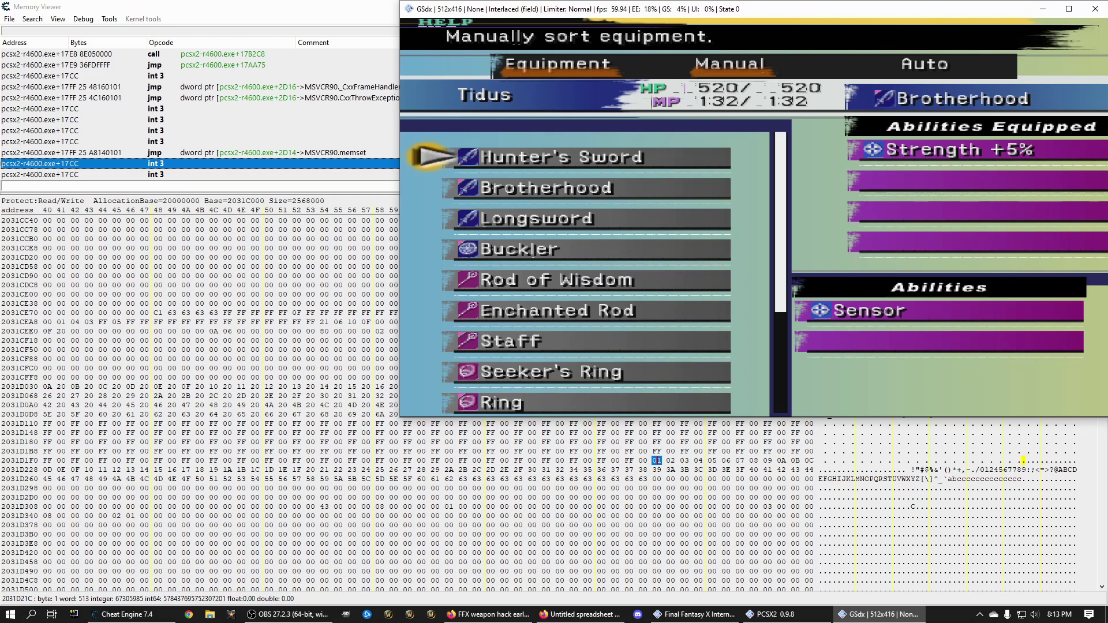
key(Escape)
key(Escape)
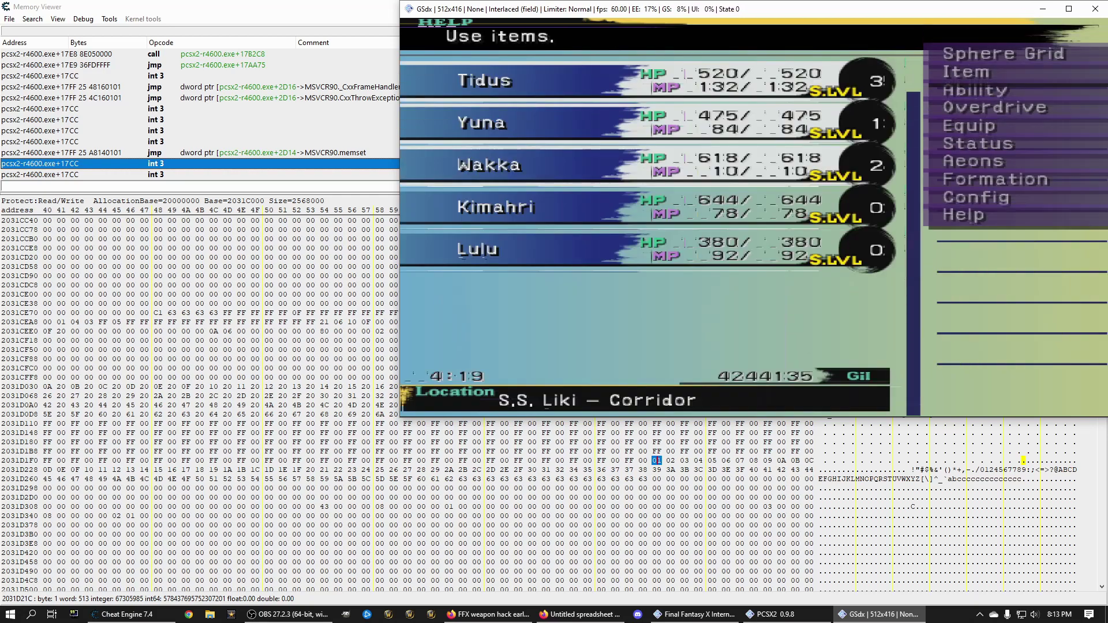